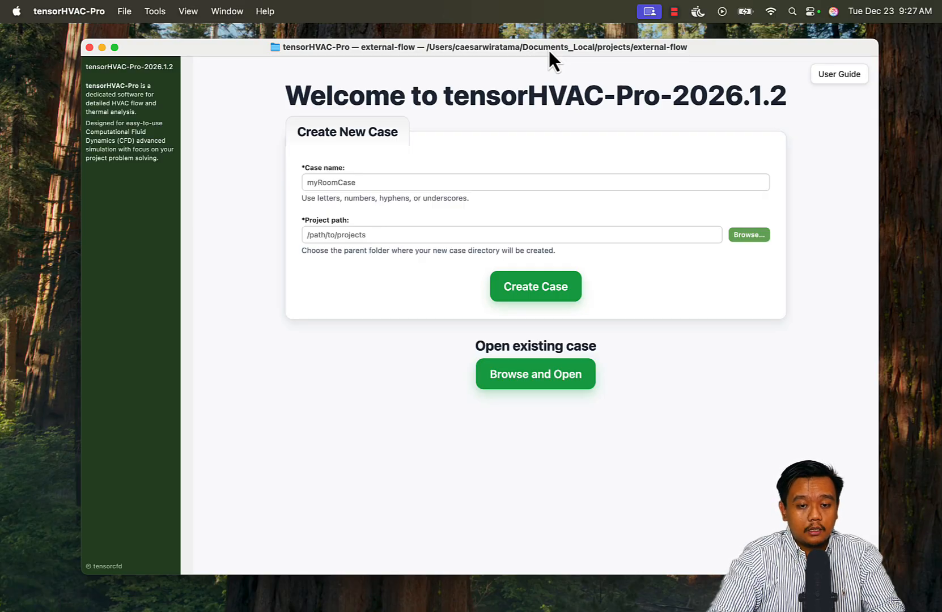
# Step: Name the new case external-flow-xx
pyautogui.moveTo(549, 51); pyautogui.dragTo(554, 49)
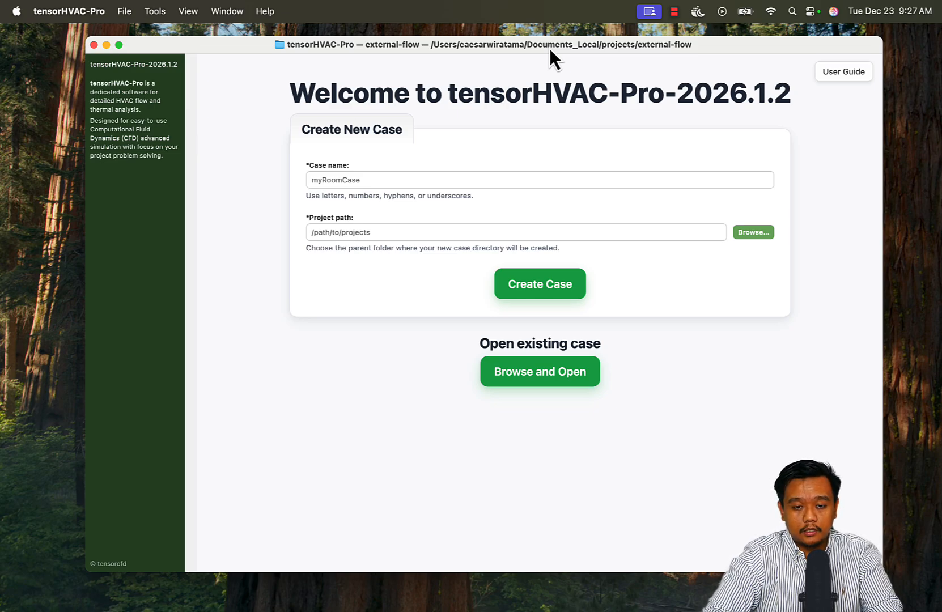
pyautogui.click(456, 176)
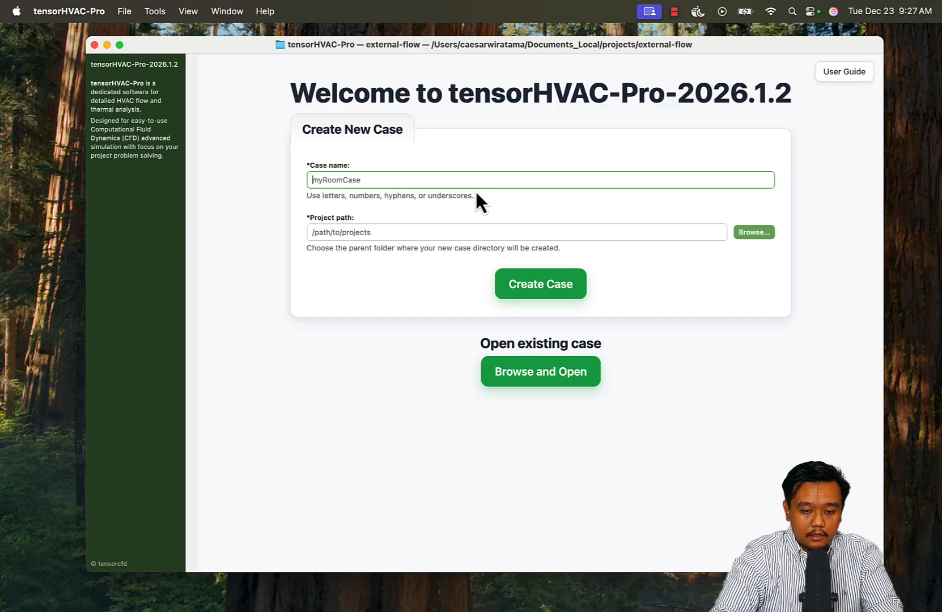
pyautogui.write('exte')
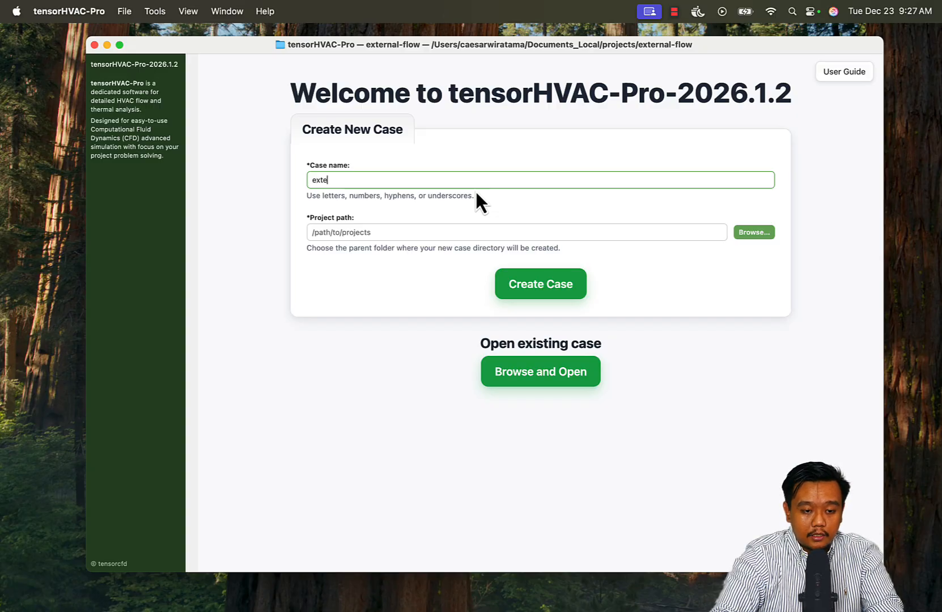
pyautogui.press('BackSpace')
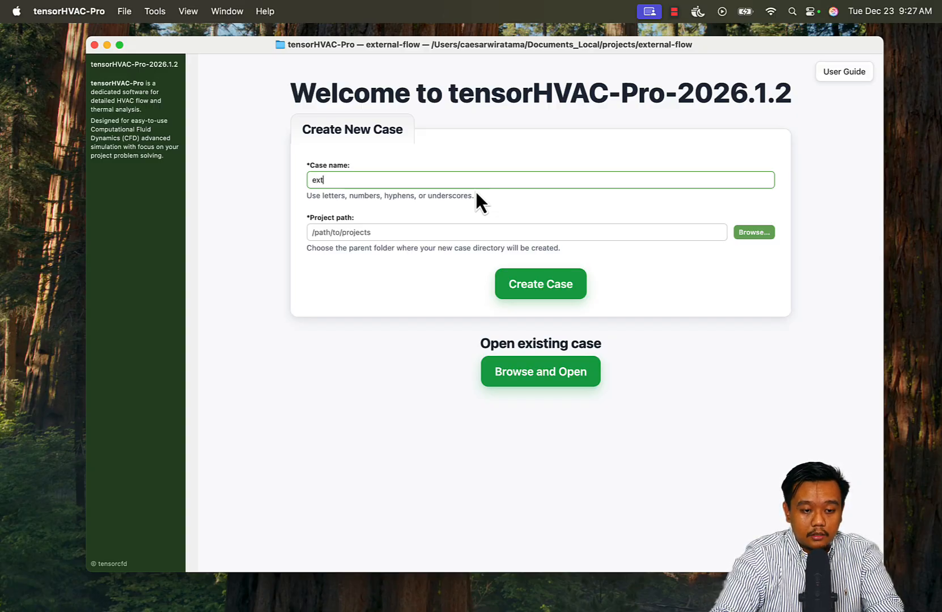
pyautogui.write('ernal-flow-')
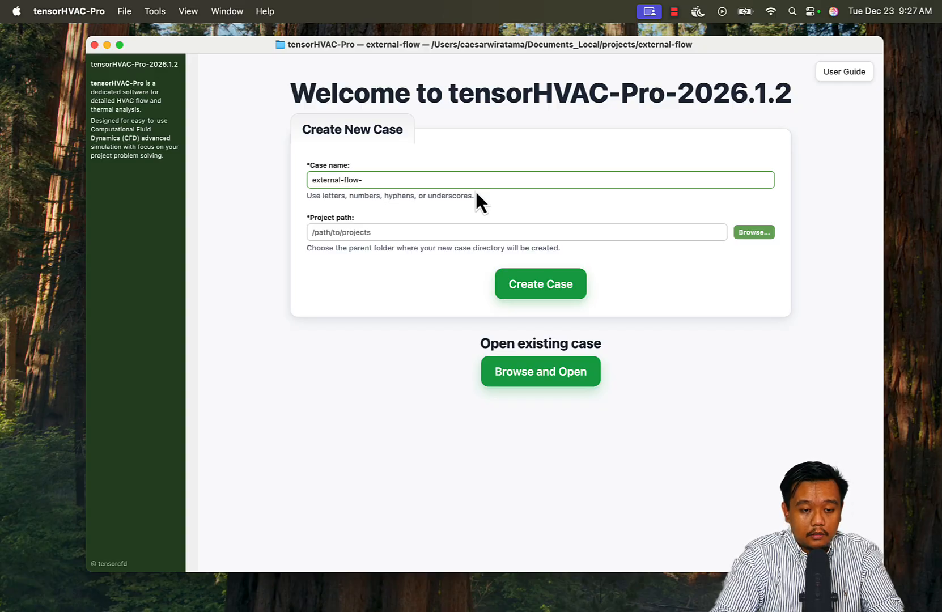
pyautogui.write('xx')
# Step: Choose the projects folder inside Documents_Local as the project path and create the case
pyautogui.click(596, 231)
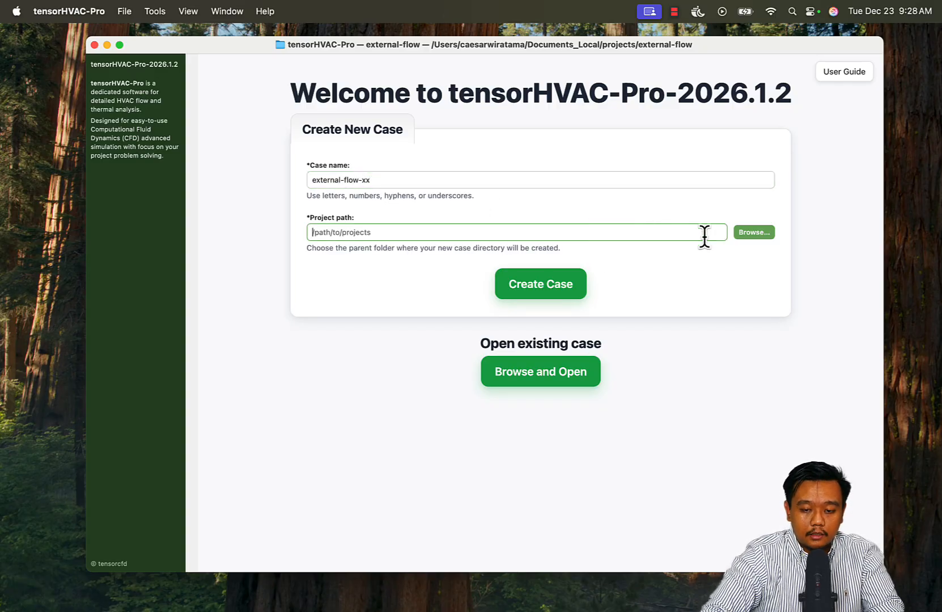
pyautogui.click(751, 233)
pyautogui.click(571, 122)
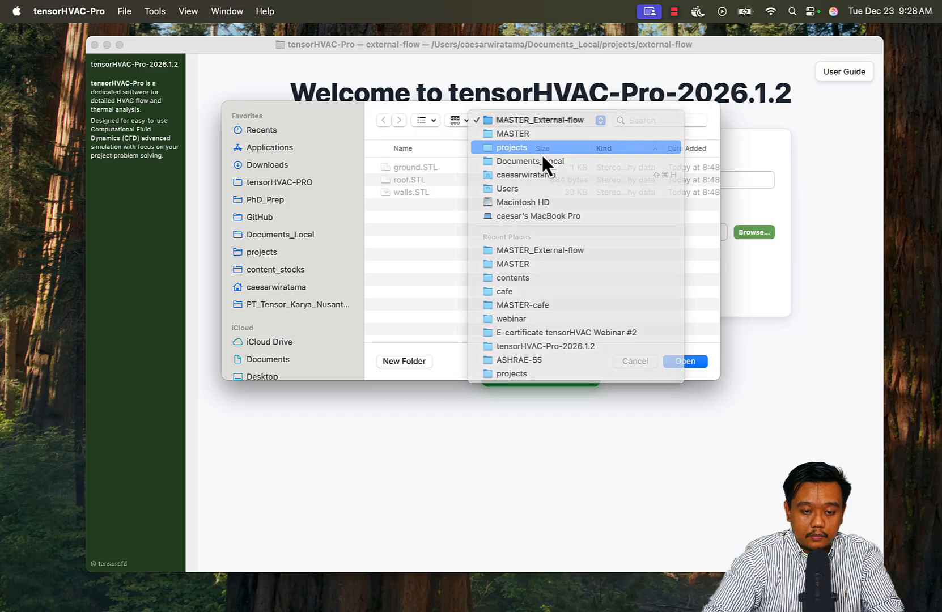
pyautogui.click(542, 149)
pyautogui.click(682, 362)
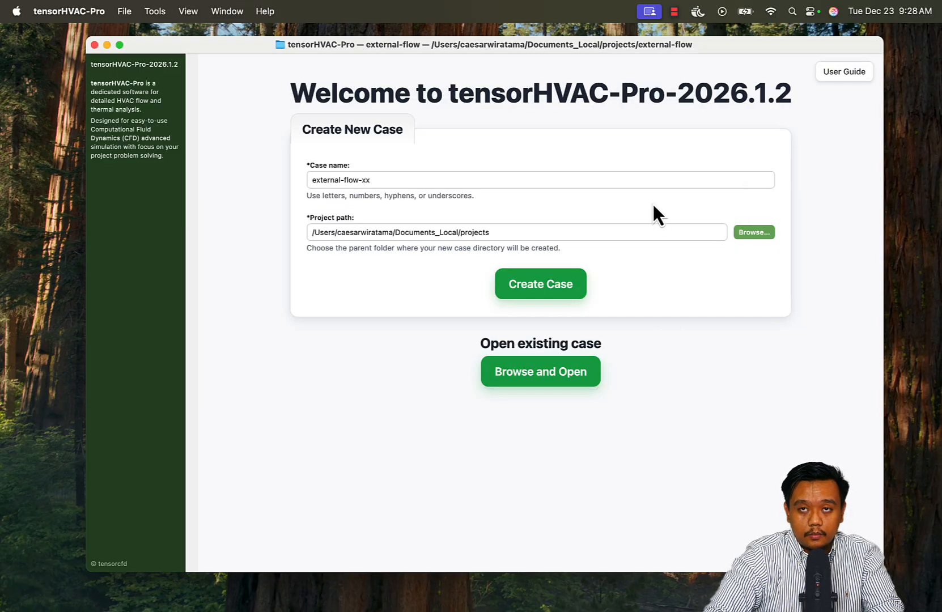
pyautogui.click(549, 292)
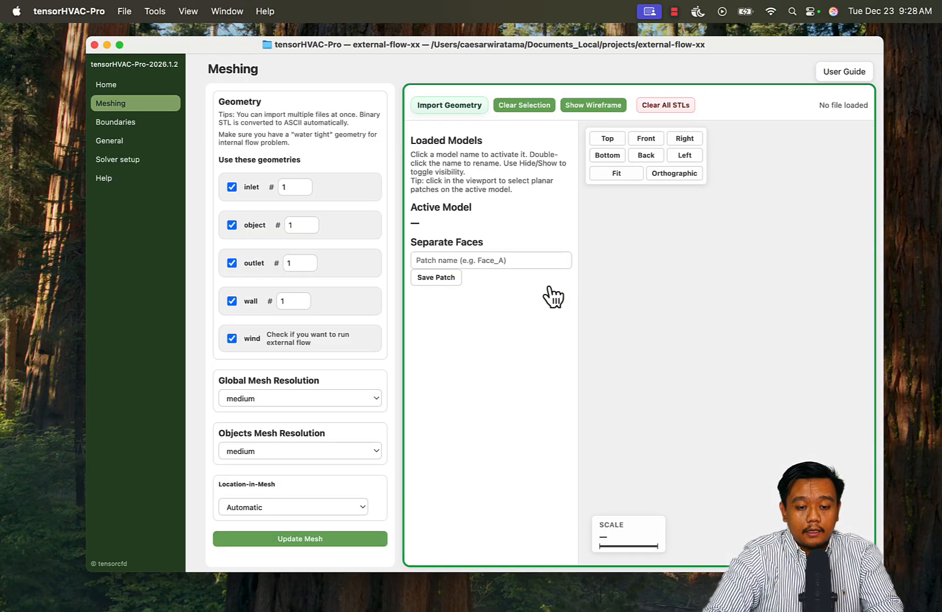
# Step: Enlarge the window to full screen and import ground.STL, roof.STL and walls.STL from the MASTER_External-flow folder inside MASTER
pyautogui.click(119, 45)
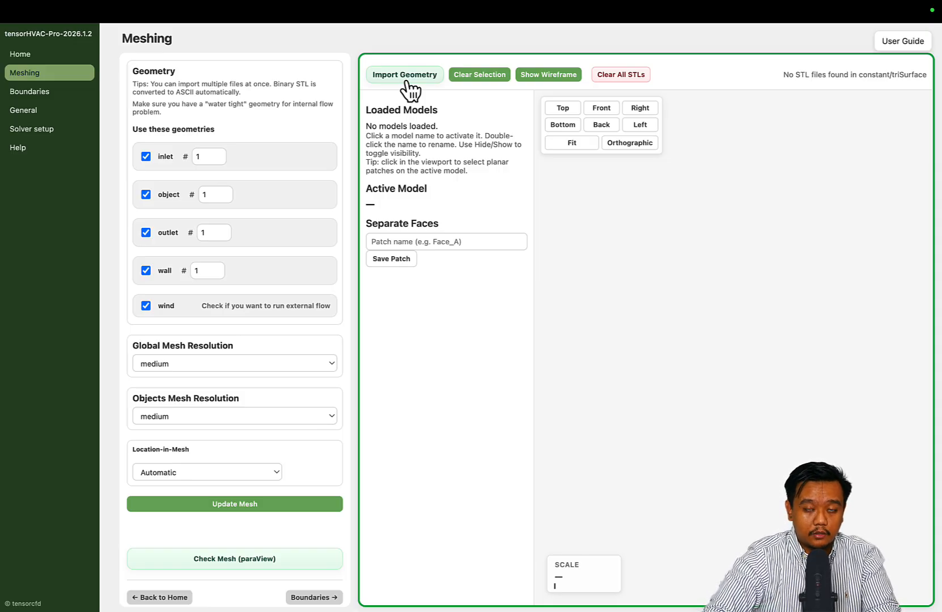
pyautogui.moveTo(496, 3)
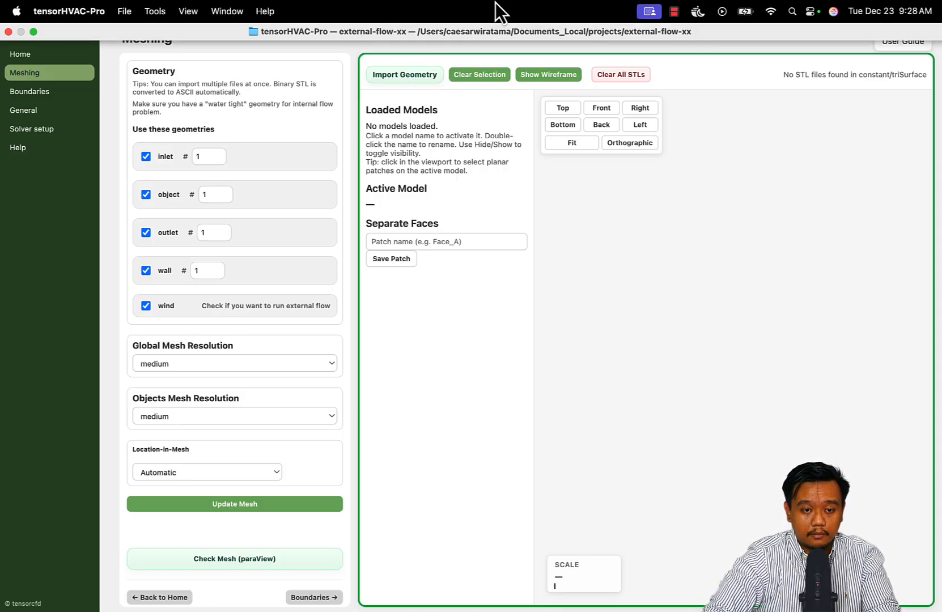
pyautogui.click(405, 75)
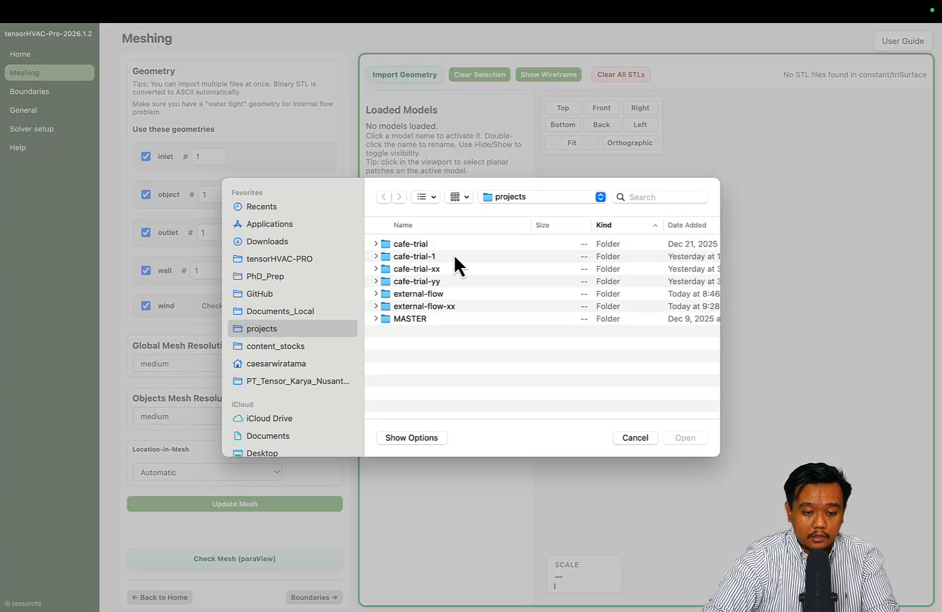
pyautogui.doubleClick(417, 320)
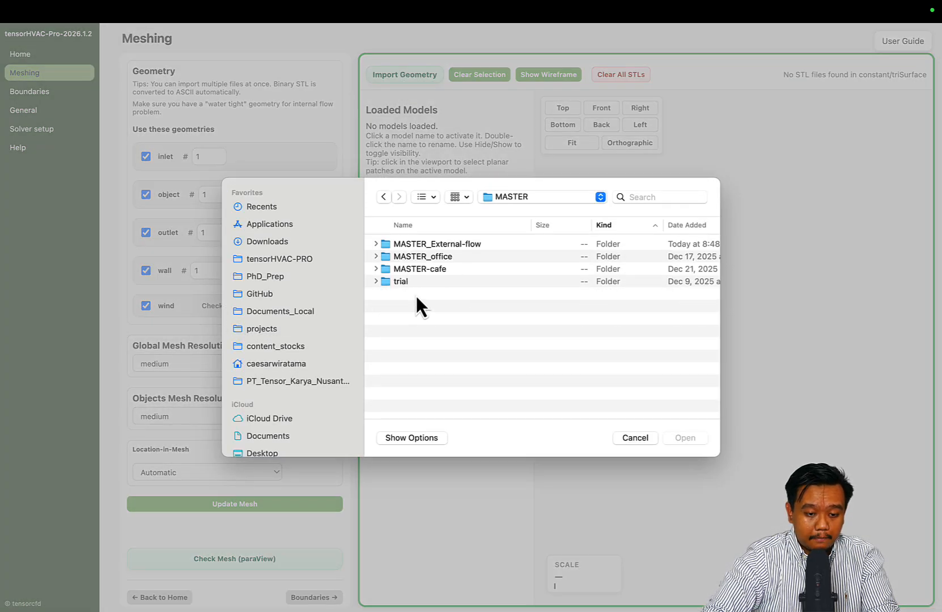
pyautogui.doubleClick(439, 247)
pyautogui.moveTo(433, 283); pyautogui.dragTo(429, 244)
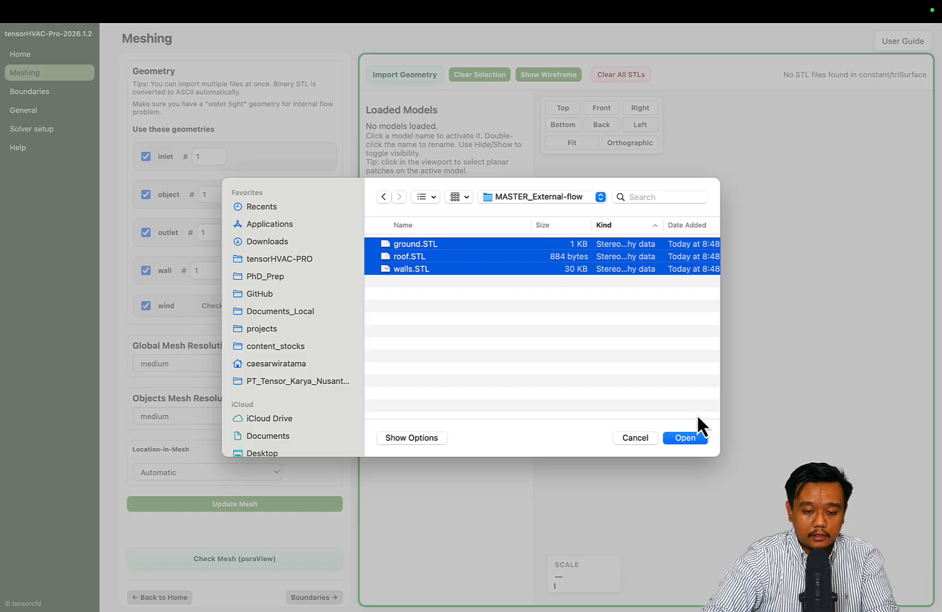
pyautogui.click(689, 439)
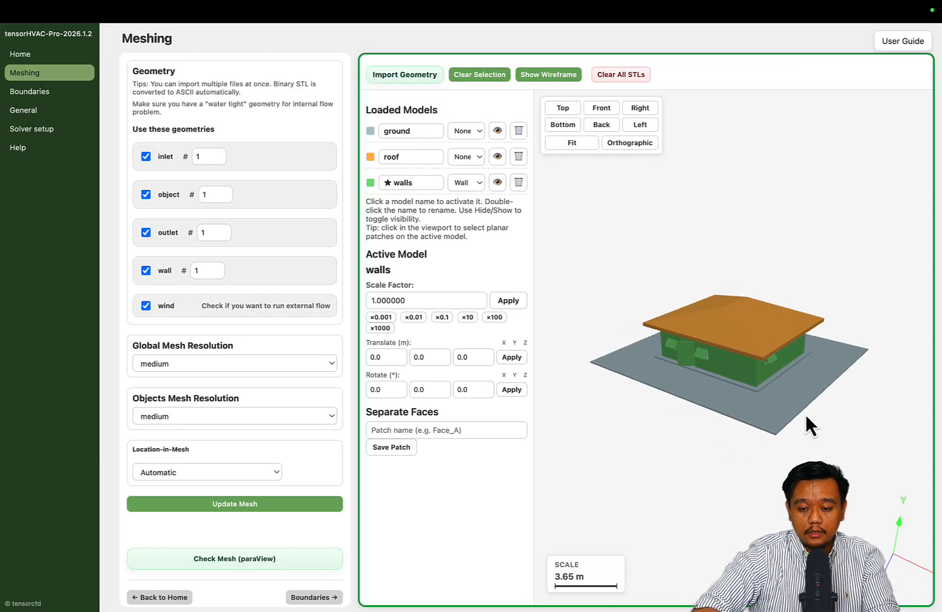
# Step: Hide the roof model to expose the inside of the house
pyautogui.scroll(5, 806, 414)
pyautogui.scroll(1, 848, 454)
pyautogui.scroll(1, 850, 460)
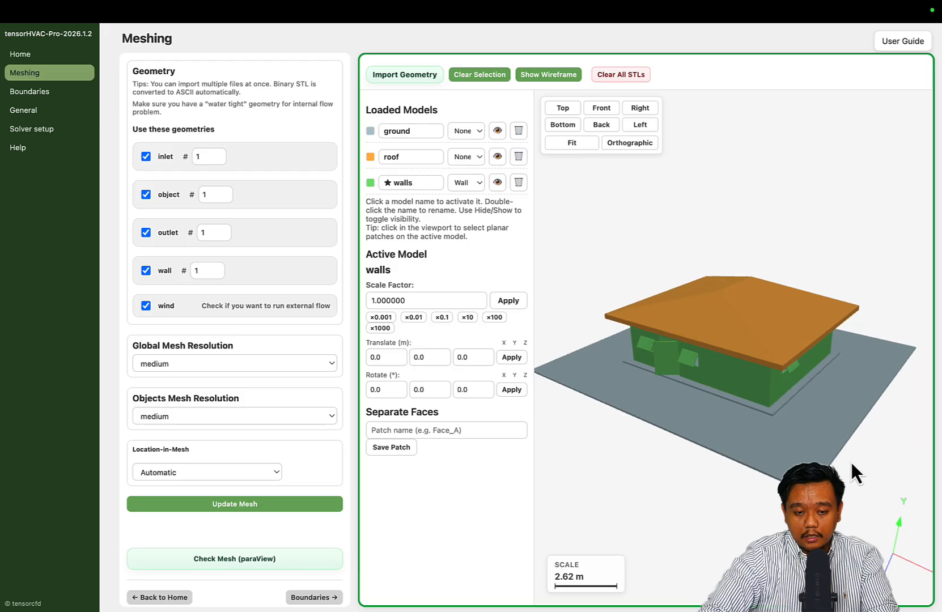
pyautogui.click(497, 156)
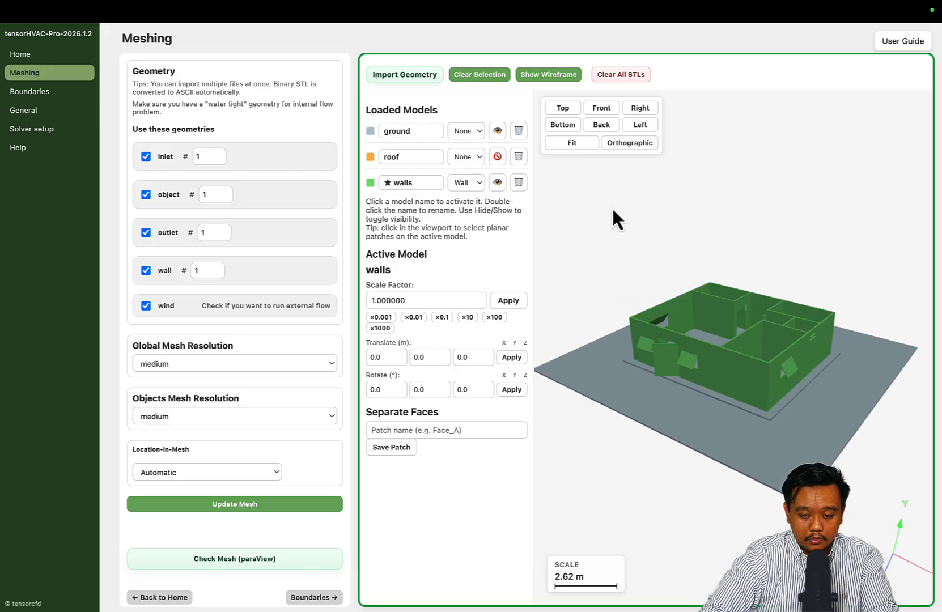
# Step: Examine the interior rooms, doors and window openings of the walls model from above
pyautogui.moveTo(612, 211); pyautogui.dragTo(614, 249)
pyautogui.scroll(8, 809, 411)
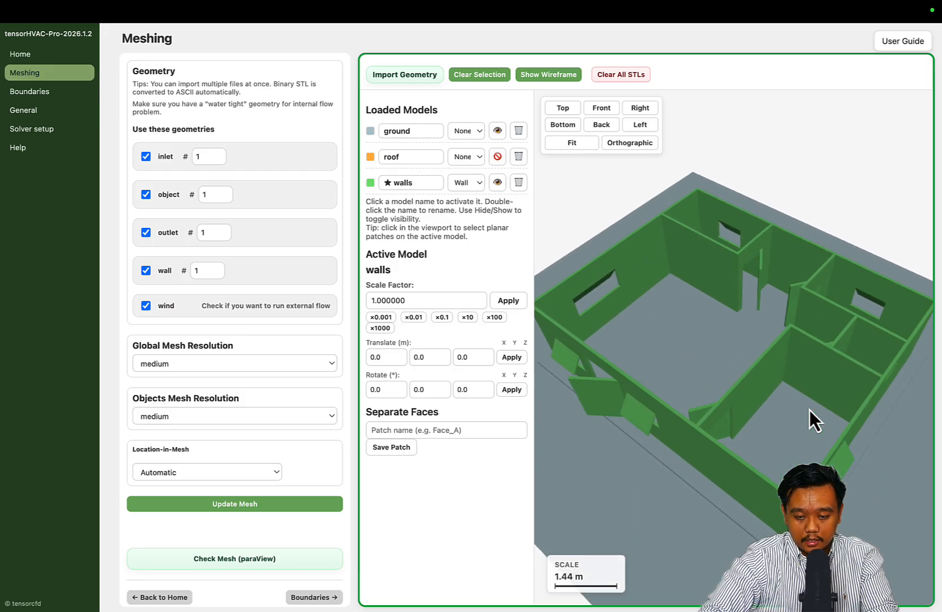
pyautogui.scroll(-4, 809, 410)
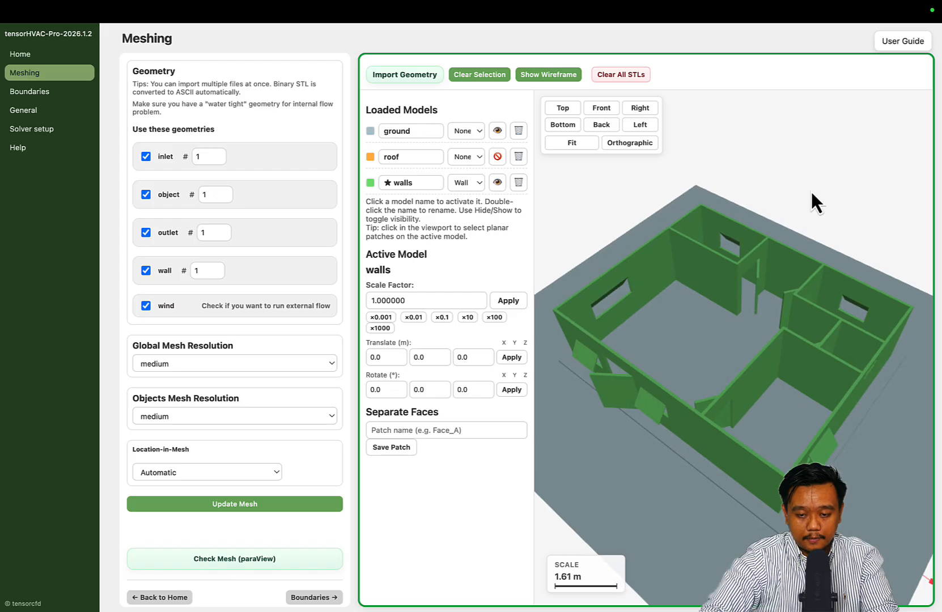
pyautogui.moveTo(810, 190)
pyautogui.mouseDown()
pyautogui.moveTo(730, 192)
pyautogui.moveTo(854, 192)
pyautogui.moveTo(801, 181)
pyautogui.mouseUp()
pyautogui.scroll(-2, 801, 181)
pyautogui.scroll(2, 801, 181)
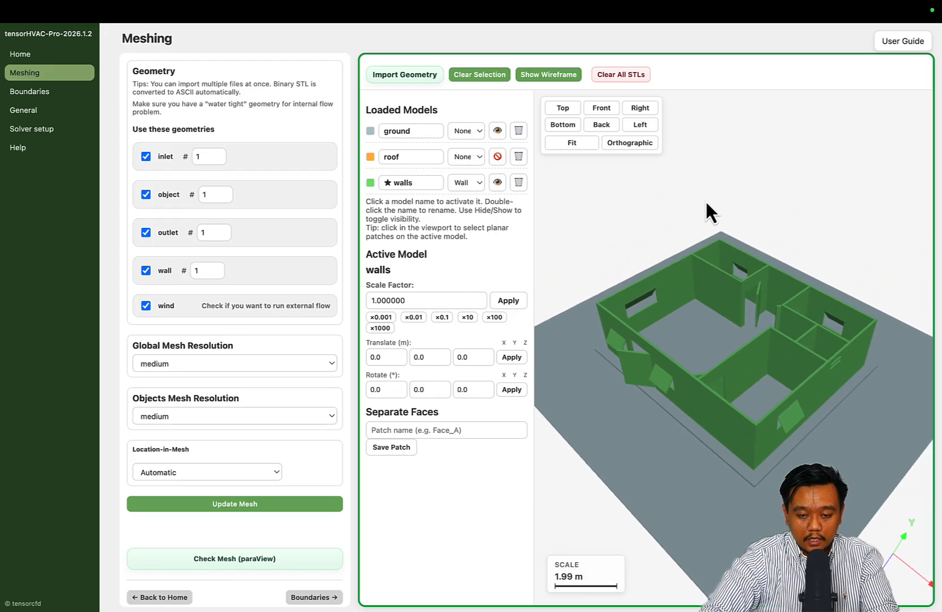
pyautogui.scroll(4, 683, 354)
pyautogui.moveTo(638, 456)
pyautogui.mouseDown()
pyautogui.moveTo(710, 416)
pyautogui.moveTo(658, 403)
pyautogui.moveTo(626, 413)
pyautogui.moveTo(505, 404)
pyautogui.moveTo(728, 413)
pyautogui.moveTo(634, 439)
pyautogui.moveTo(641, 458)
pyautogui.mouseUp()
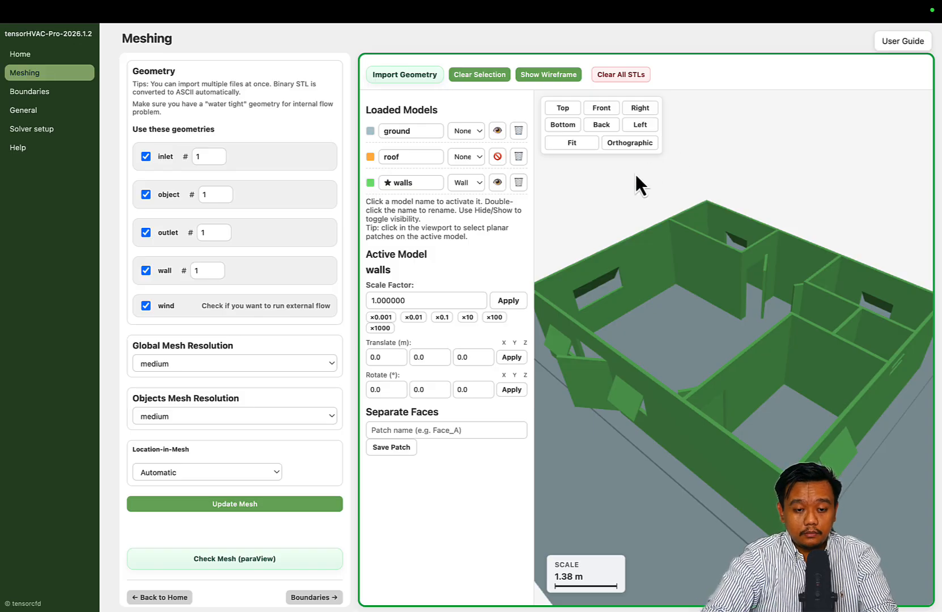
# Step: Assign the Wall type to both the ground and roof models
pyautogui.click(462, 134)
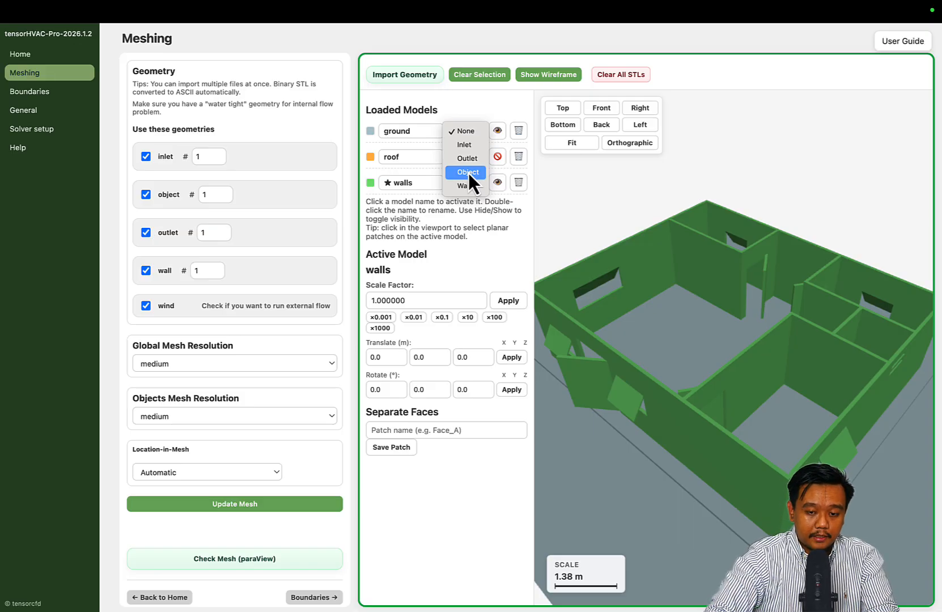
pyautogui.click(471, 117)
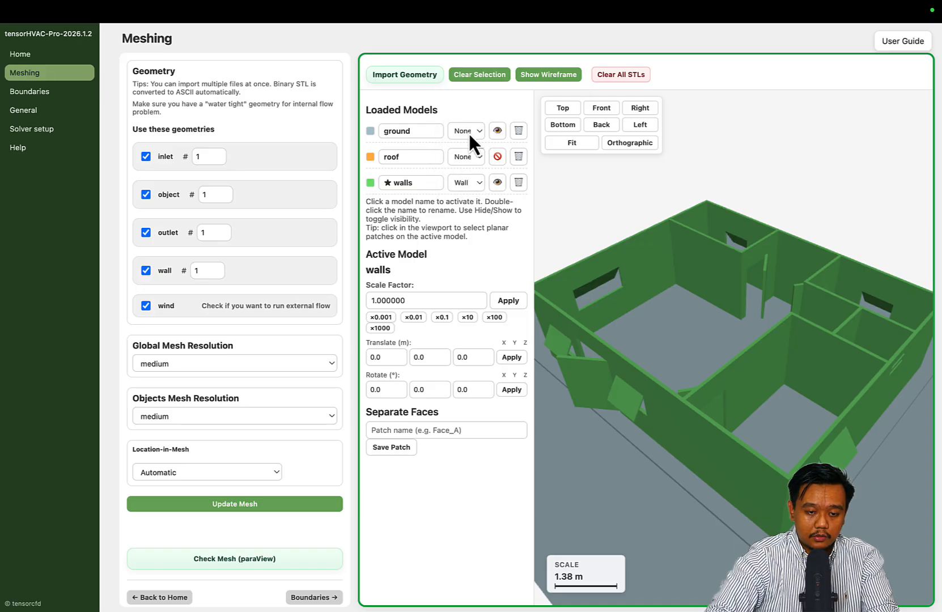
pyautogui.click(468, 132)
pyautogui.click(468, 186)
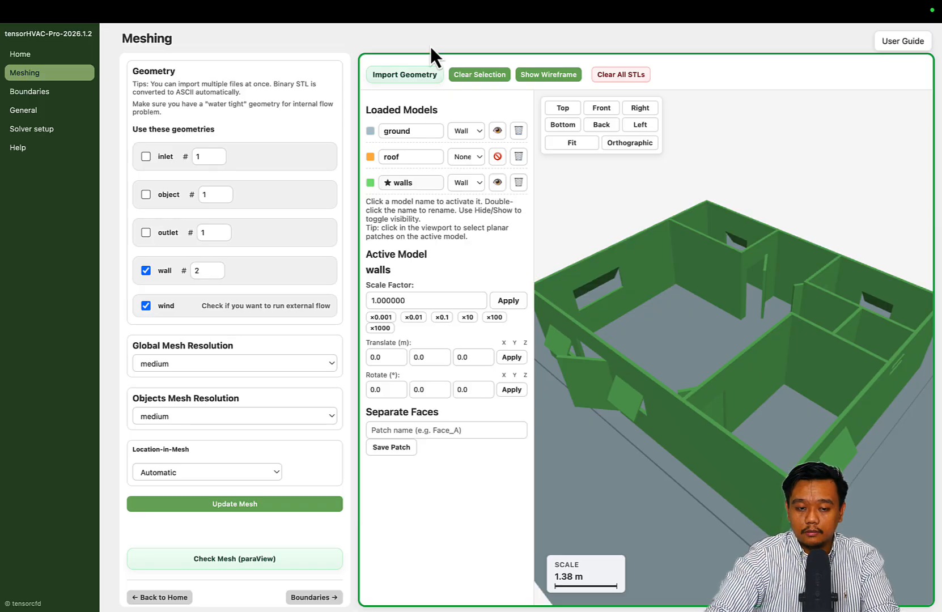
pyautogui.click(467, 158)
pyautogui.click(465, 211)
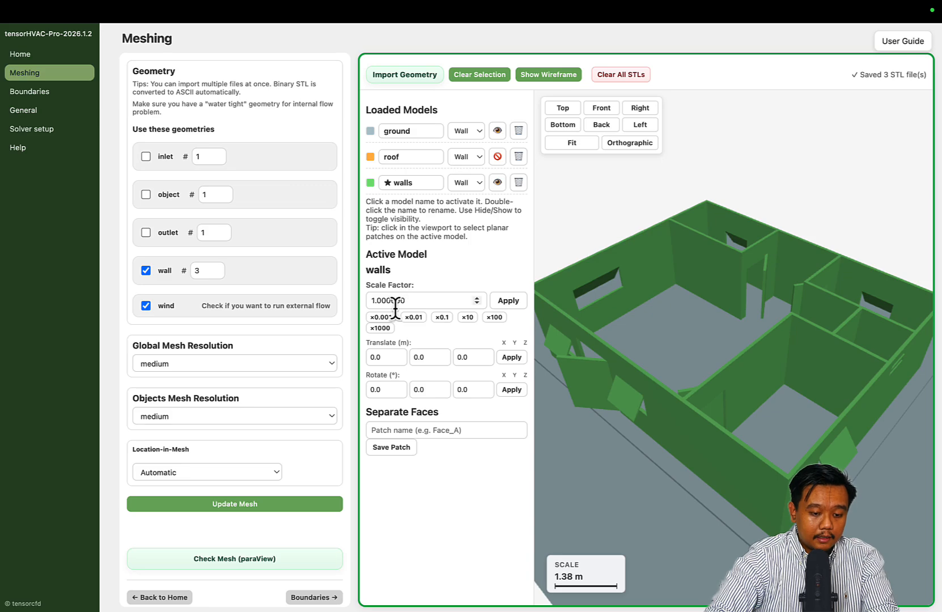
pyautogui.moveTo(637, 580); pyautogui.dragTo(657, 577)
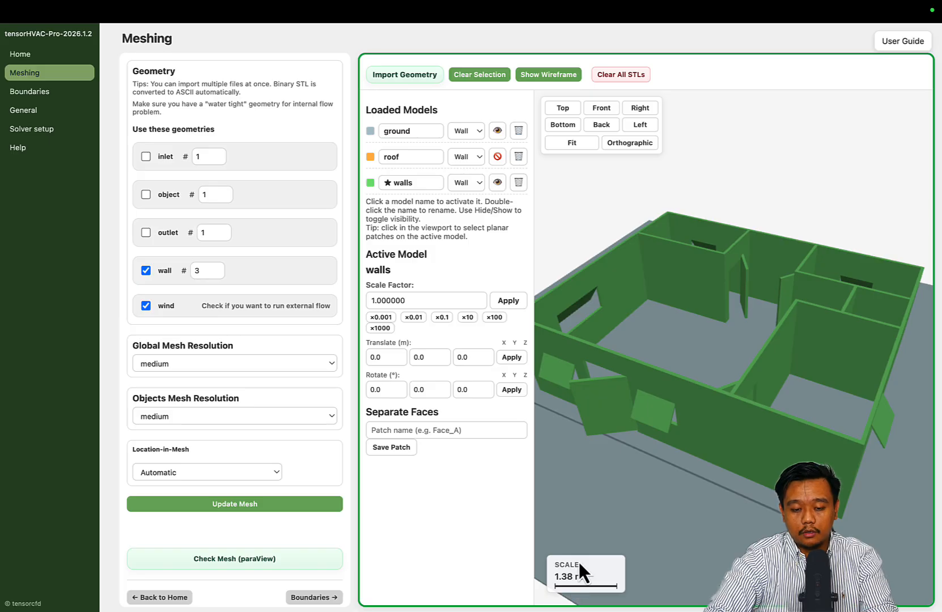
pyautogui.moveTo(602, 542)
pyautogui.mouseDown()
pyautogui.moveTo(622, 540)
pyautogui.moveTo(615, 535)
pyautogui.mouseUp()
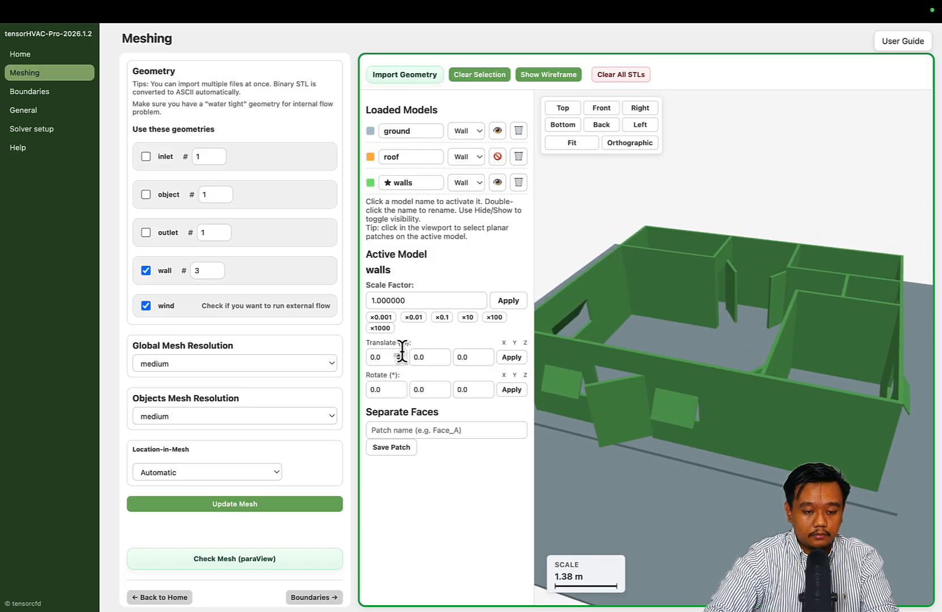
pyautogui.click(412, 300)
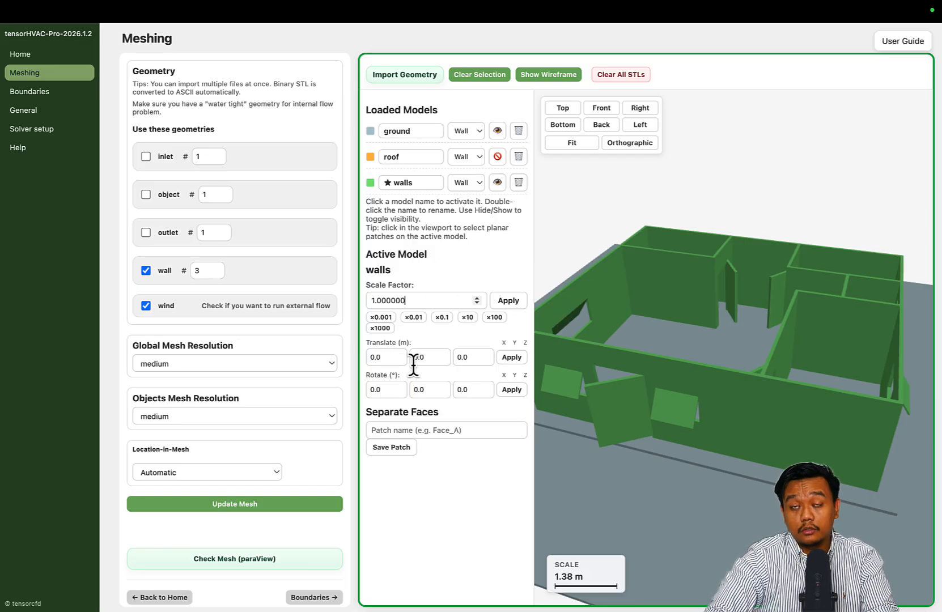
# Step: Keep the global mesh resolution at medium and show the mesh wireframe over the model
pyautogui.scroll(-1, 322, 393)
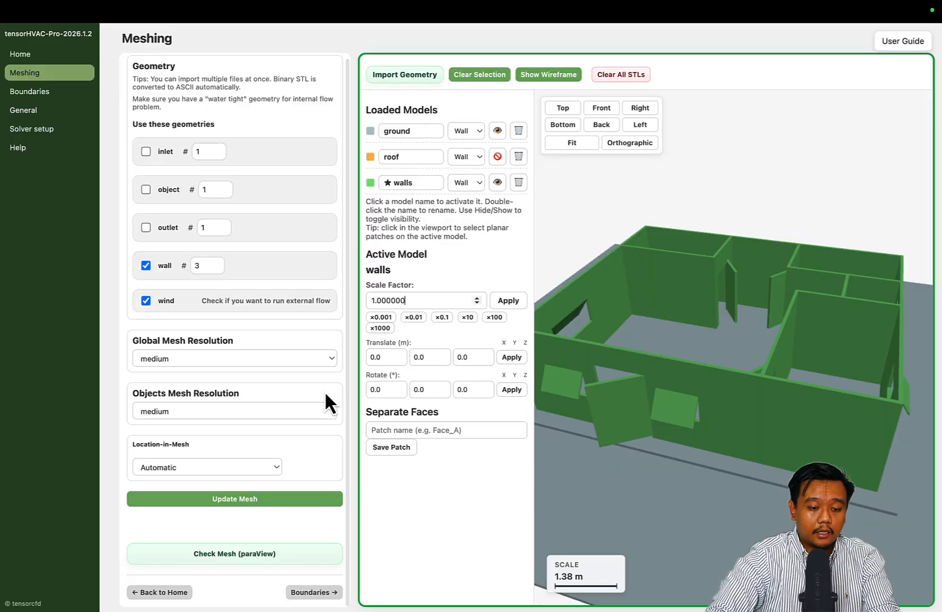
pyautogui.click(220, 358)
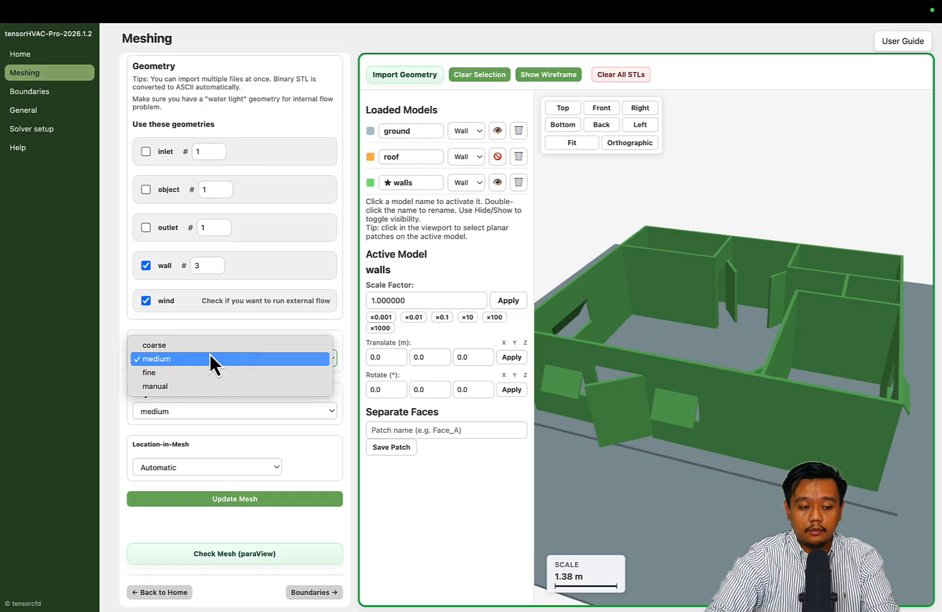
pyautogui.click(210, 358)
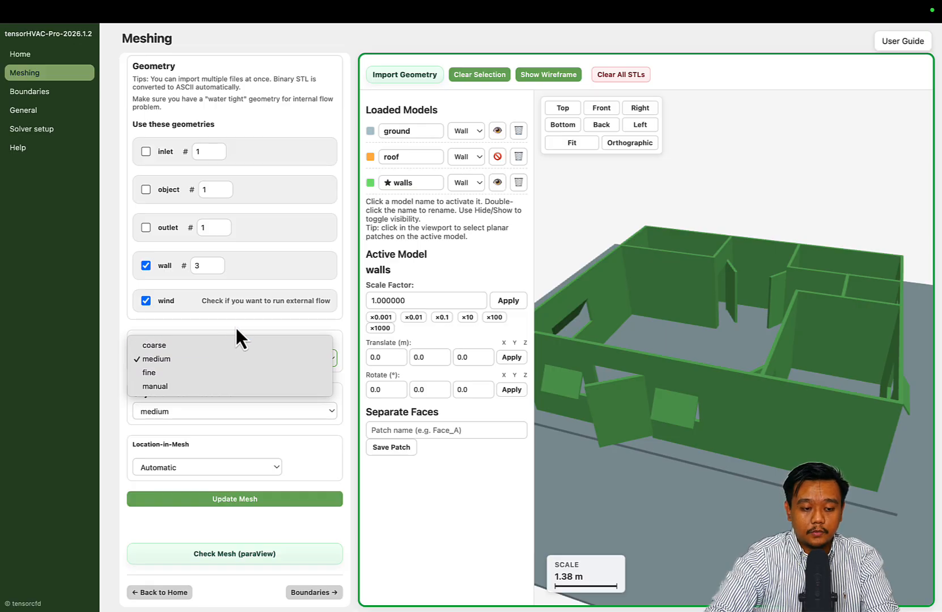
pyautogui.click(545, 79)
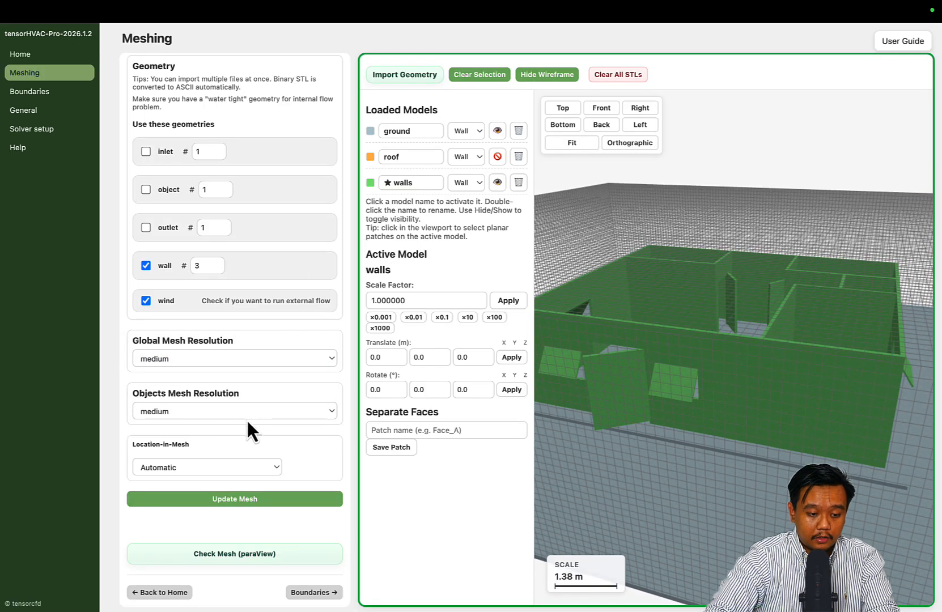
# Step: Compare the fine and coarse global mesh resolutions in the wireframe, and return the setting to medium
pyautogui.click(227, 360)
pyautogui.click(211, 373)
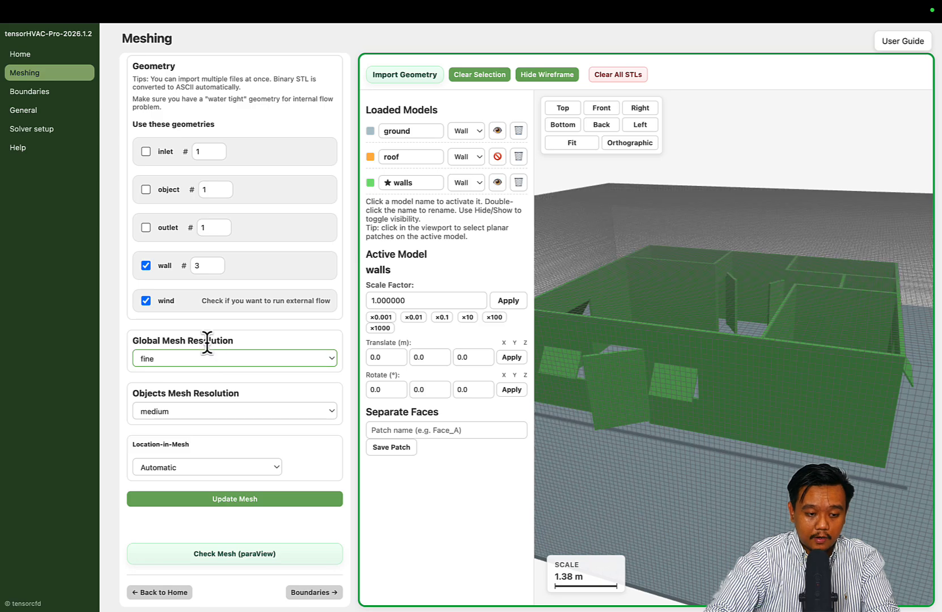
pyautogui.click(208, 359)
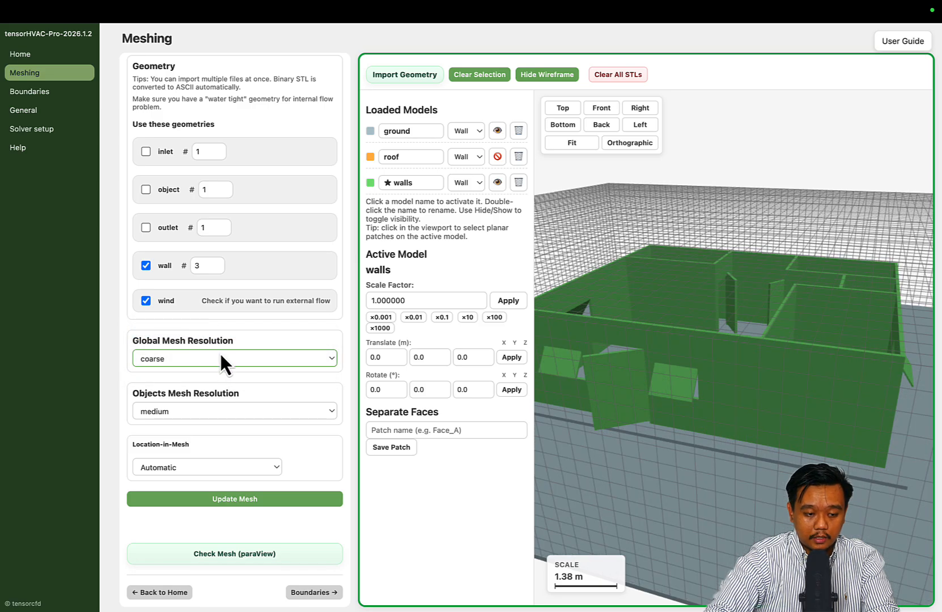
pyautogui.click(218, 354)
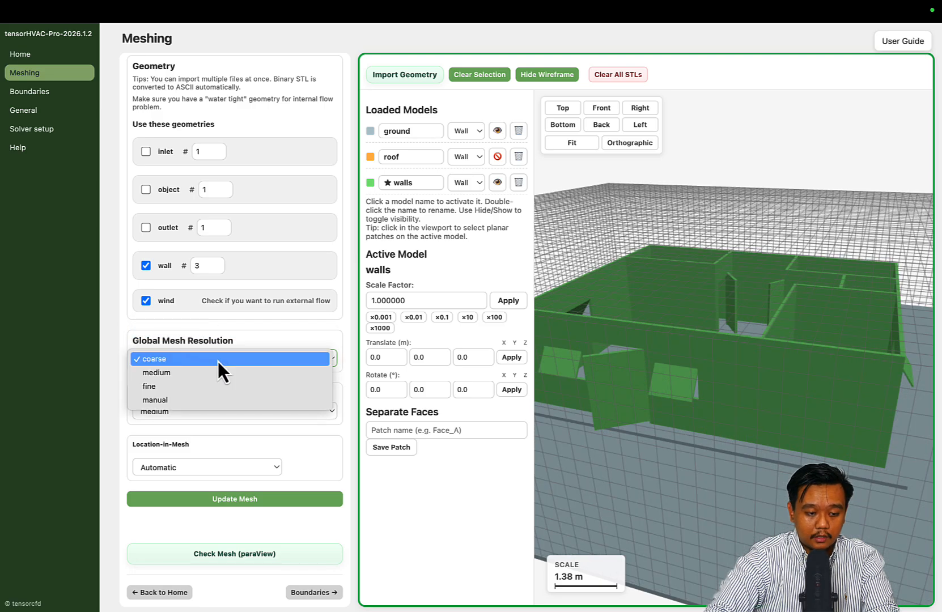
pyautogui.click(179, 373)
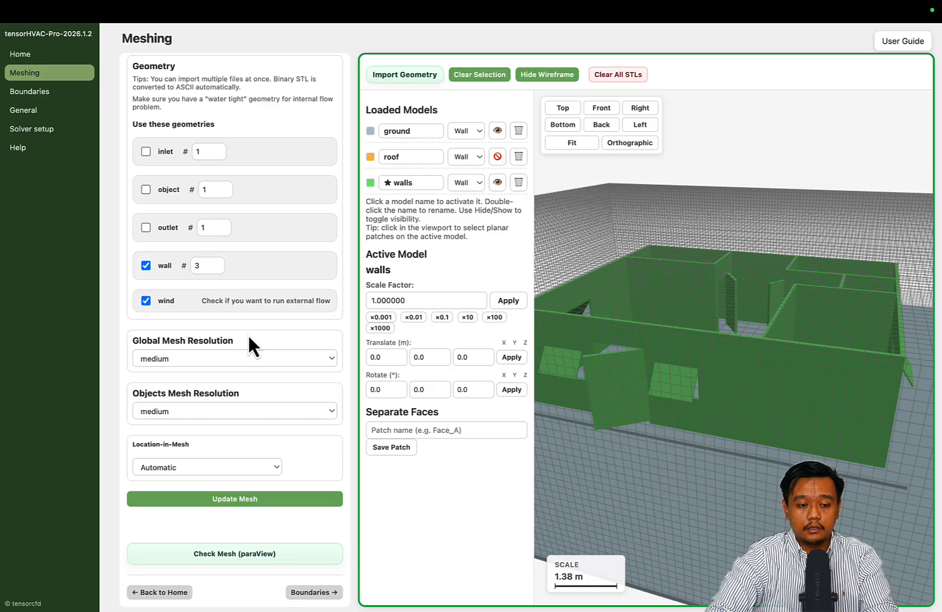
# Step: Keep the objects mesh resolution at medium and generate the mesh with automatic location-in-mesh
pyautogui.click(231, 411)
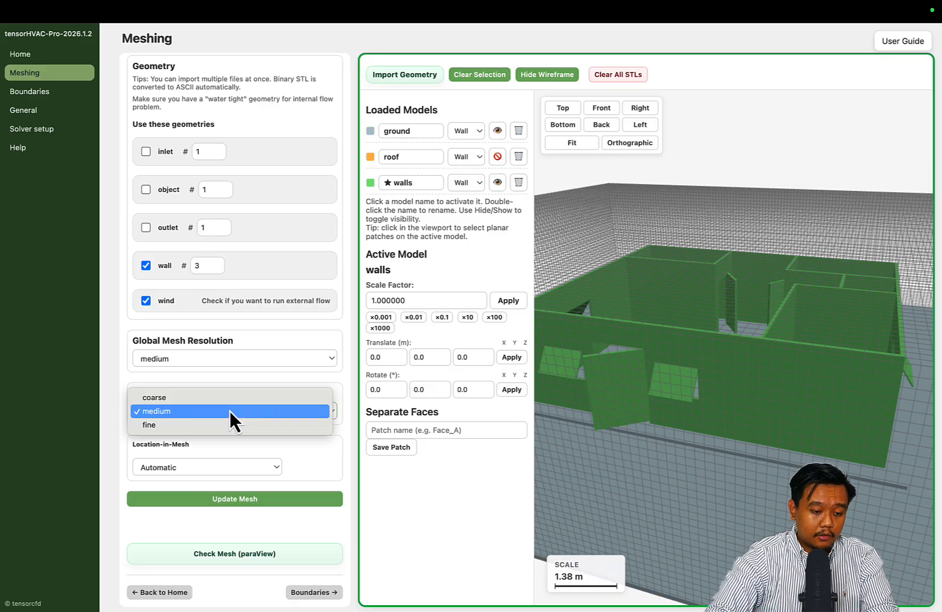
pyautogui.click(242, 383)
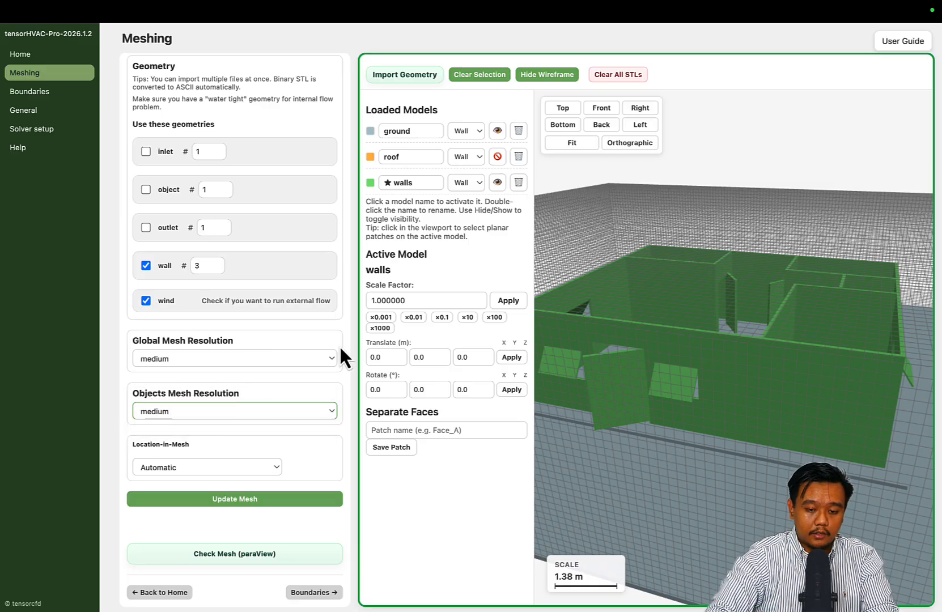
pyautogui.click(206, 391)
pyautogui.click(250, 501)
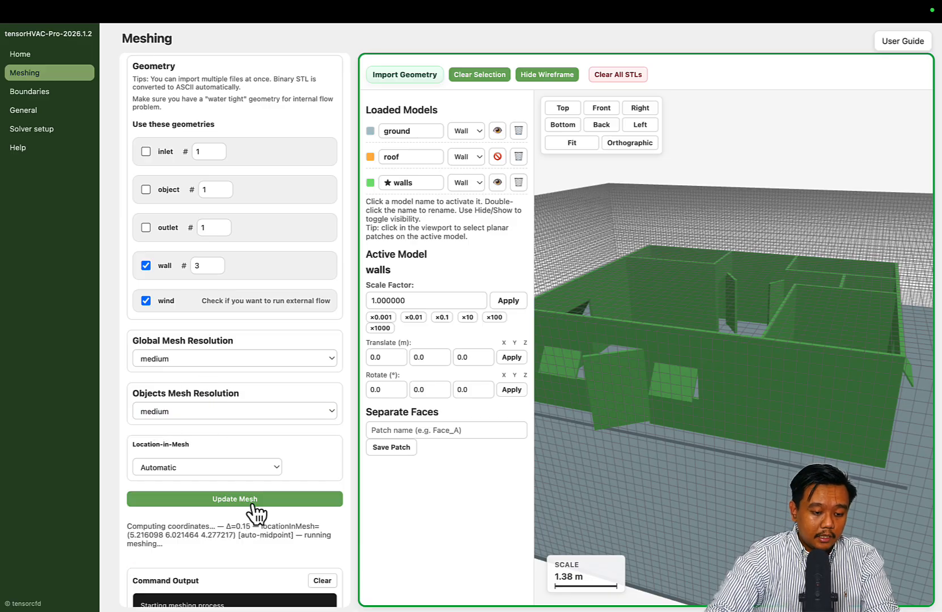
pyautogui.scroll(-3, 298, 421)
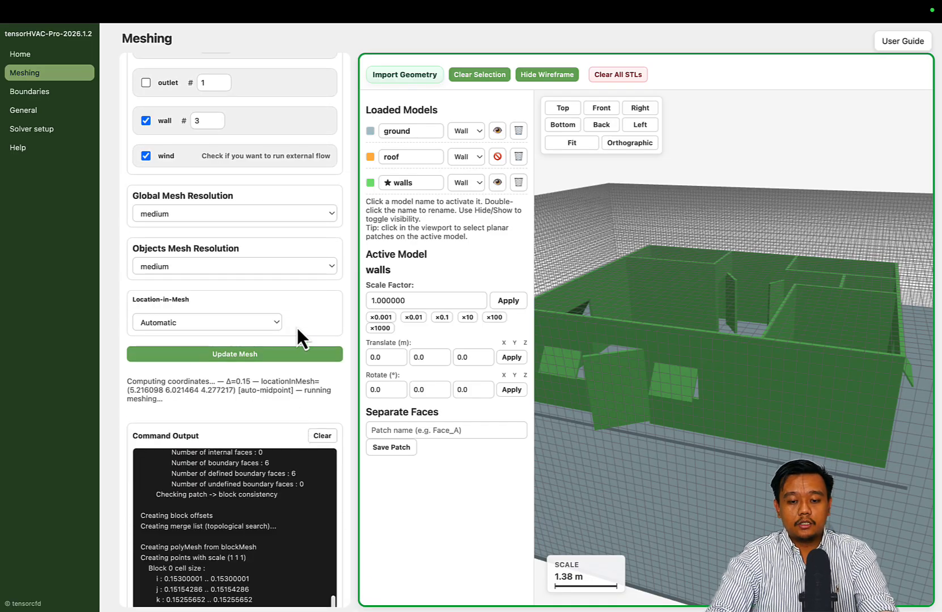
pyautogui.scroll(-2, 298, 328)
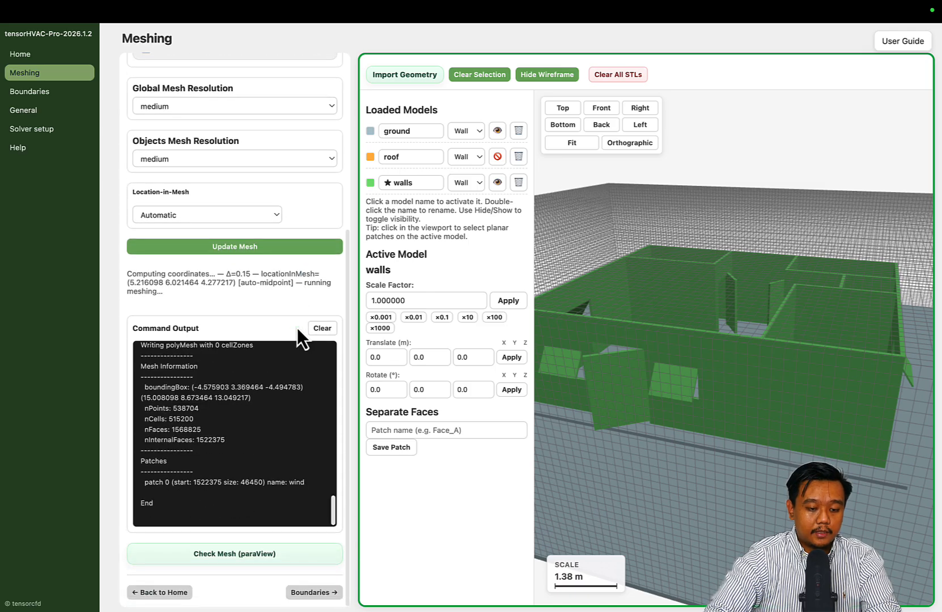
pyautogui.scroll(-5, 699, 242)
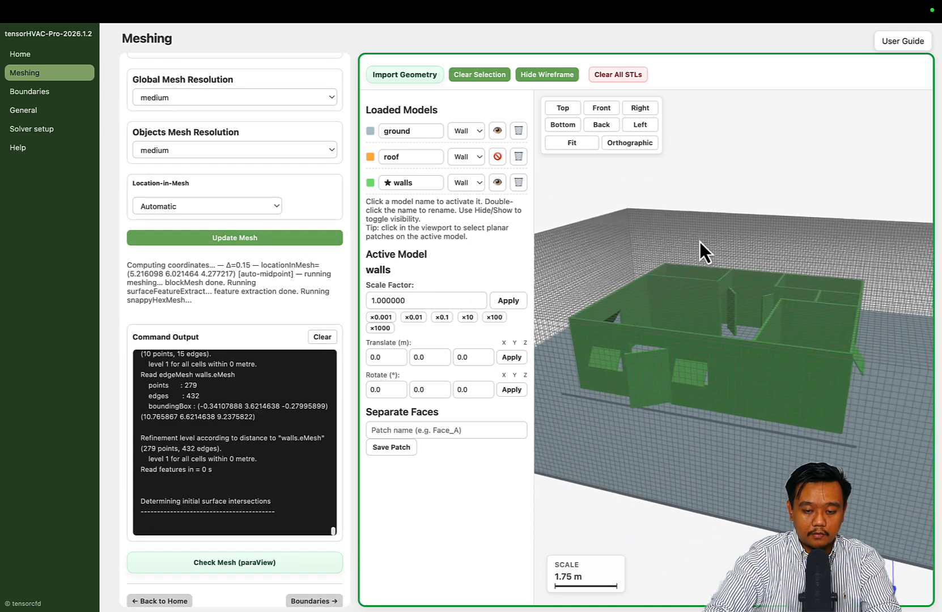
# Step: Show the roof model again over the walls and dismiss the finished-meshing message
pyautogui.moveTo(708, 236); pyautogui.dragTo(677, 237)
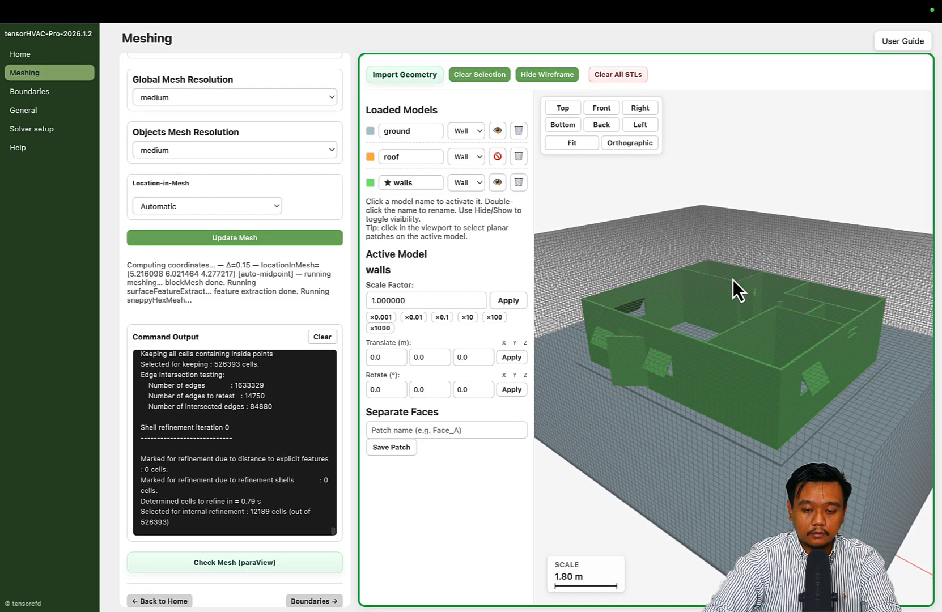
pyautogui.click(498, 157)
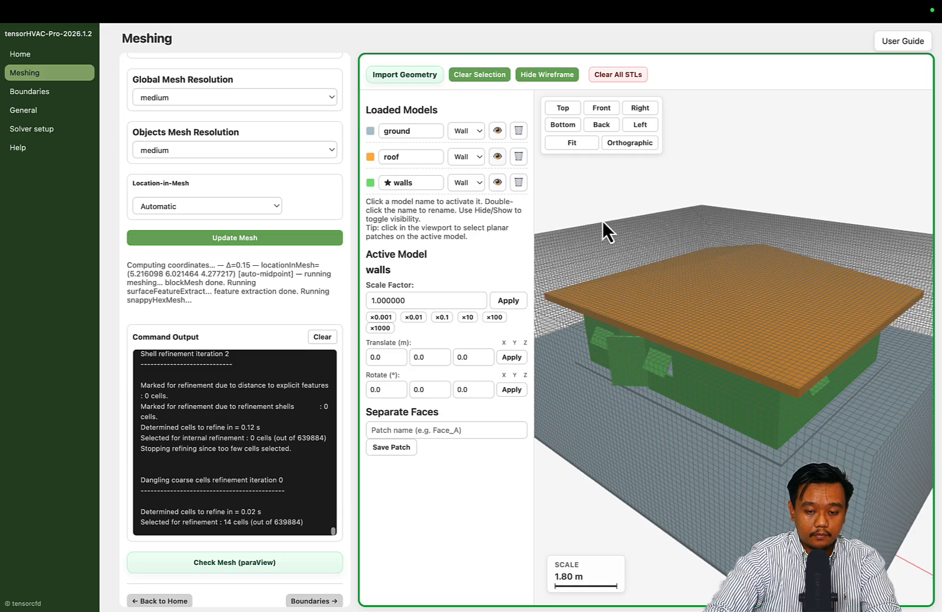
pyautogui.moveTo(603, 221); pyautogui.dragTo(650, 204)
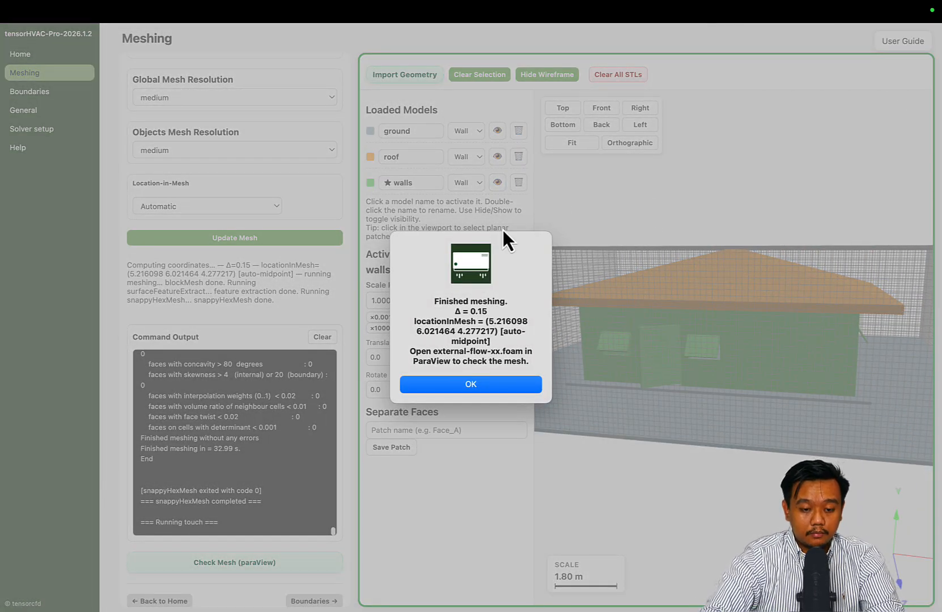
pyautogui.click(471, 383)
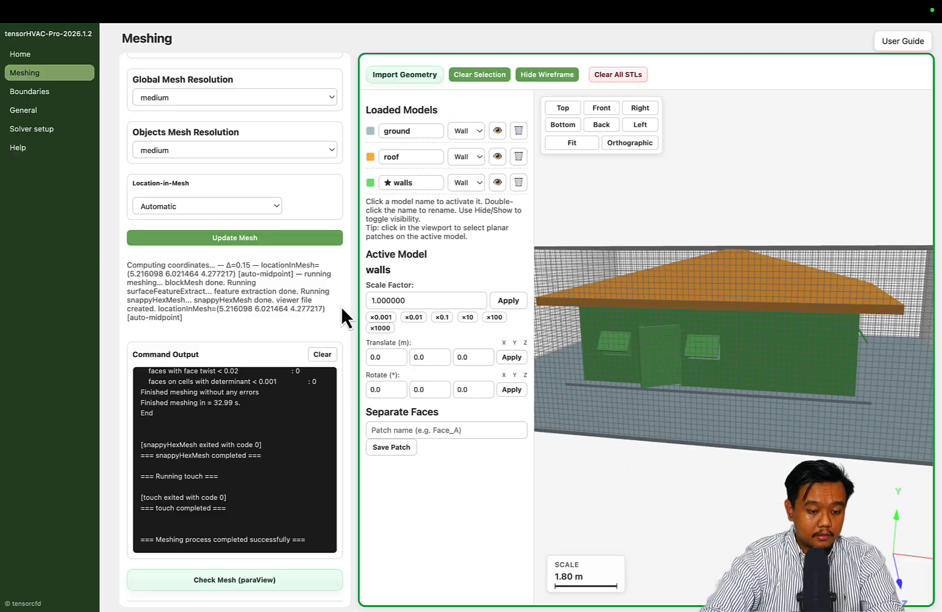
# Step: Open the generated mesh in ParaView for checking and load external-flow-xx.foam into the view
pyautogui.scroll(-1, 343, 313)
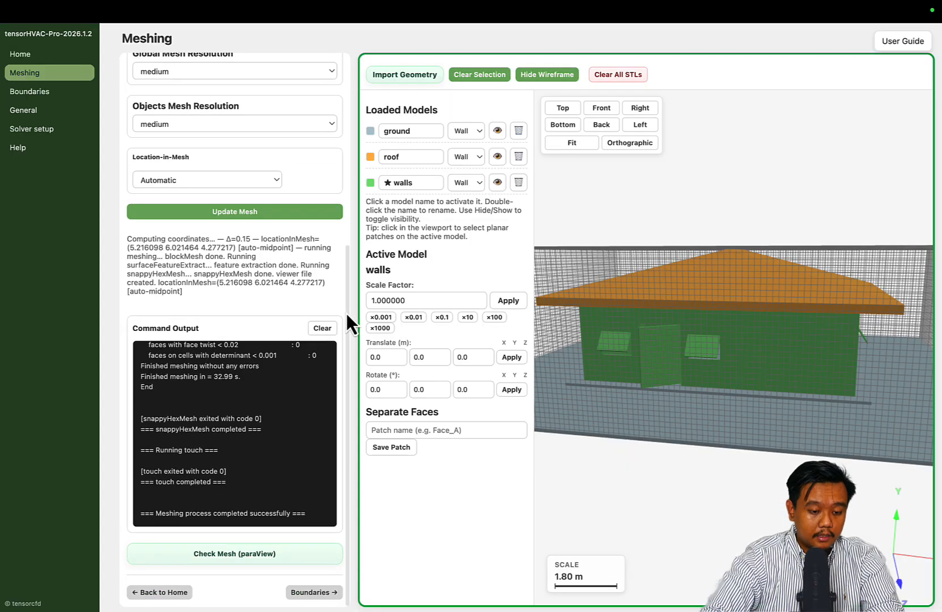
pyautogui.click(255, 558)
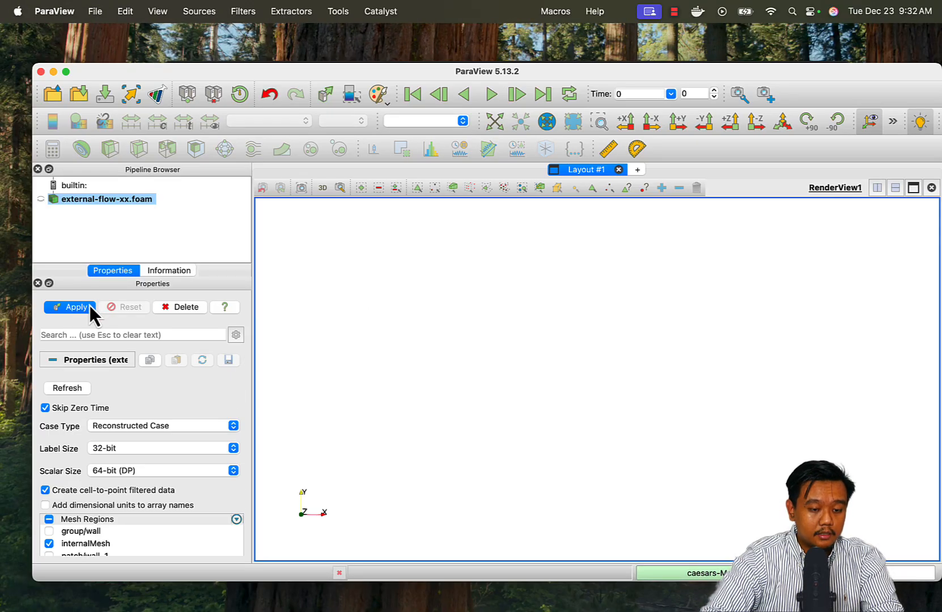
pyautogui.click(68, 307)
# Step: Display the mesh as Wireframe and inspect the cells around the house and roof up close
pyautogui.moveTo(635, 313); pyautogui.dragTo(591, 333)
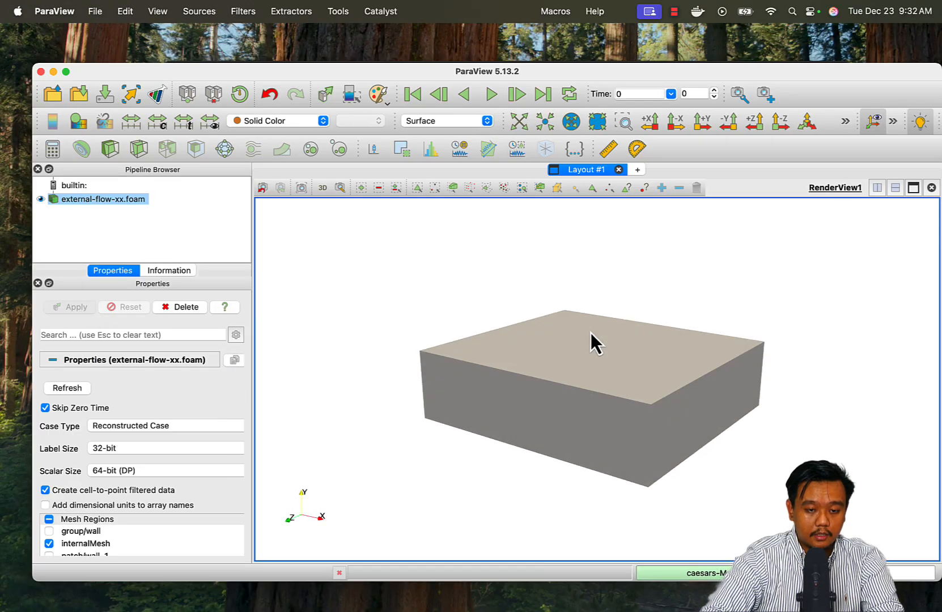
pyautogui.click(447, 125)
pyautogui.click(447, 165)
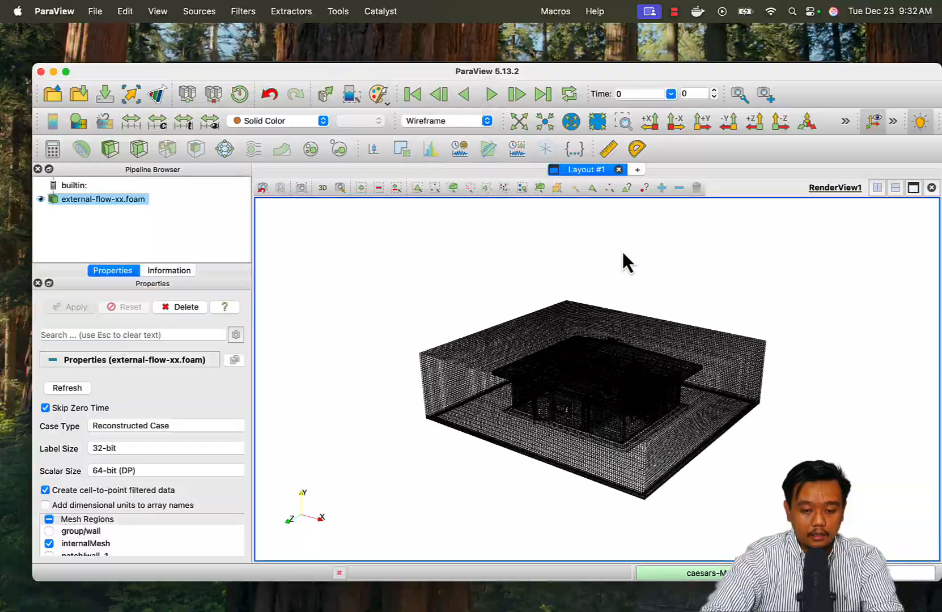
pyautogui.scroll(5, 632, 365)
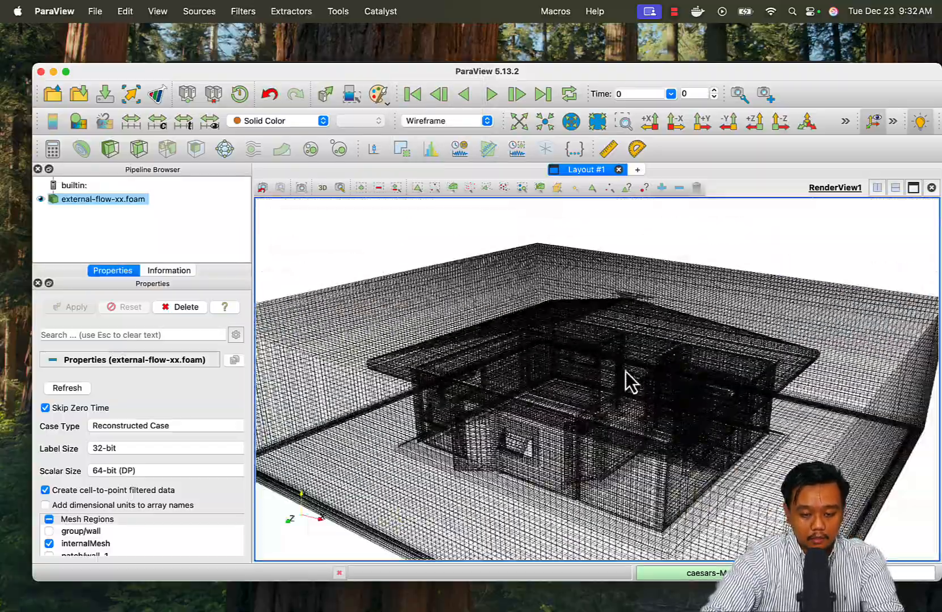
pyautogui.moveTo(626, 372); pyautogui.dragTo(604, 374)
# Step: Switch back to tensorHVAC-Pro and proceed from meshing to the boundary and initial conditions
pyautogui.moveTo(590, 597)
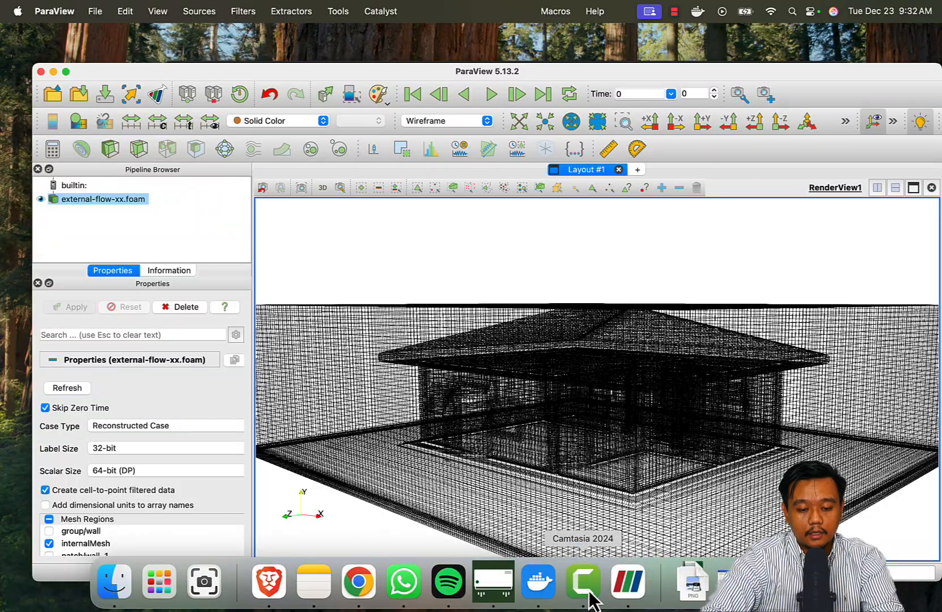
pyautogui.click(494, 592)
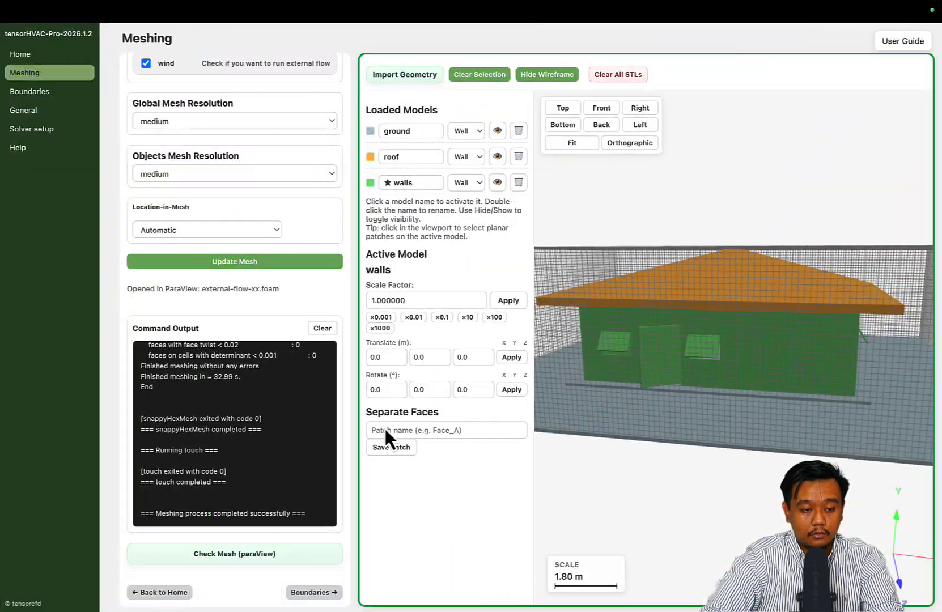
pyautogui.scroll(5, 306, 214)
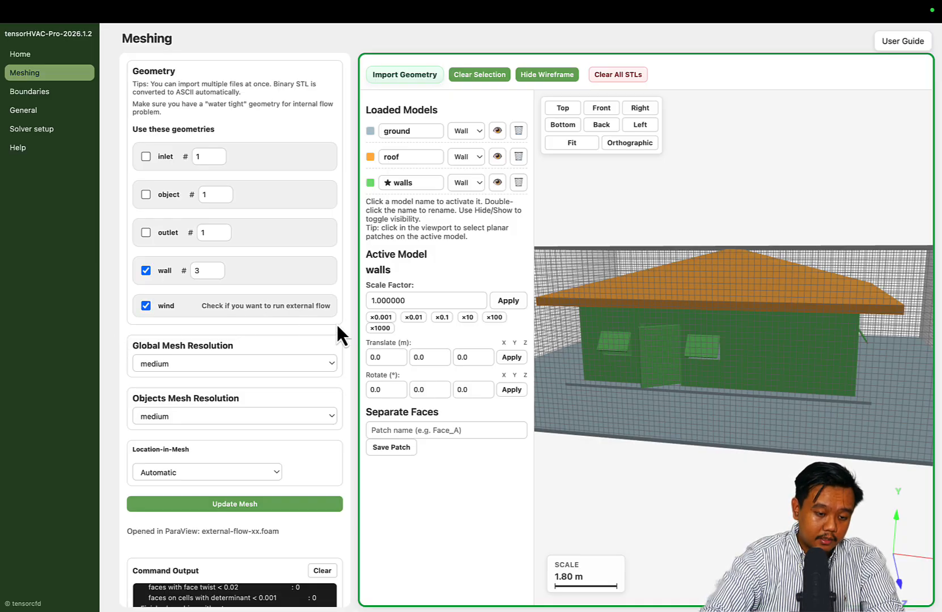
pyautogui.scroll(-5, 336, 322)
pyautogui.click(314, 592)
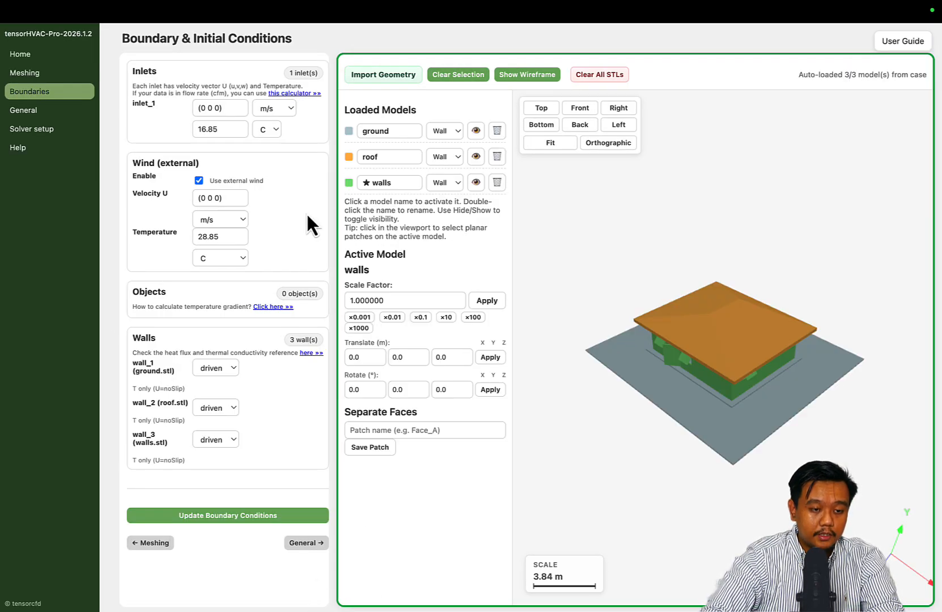
# Step: Set the external wind velocity U to (0 0 -1) m/s, using the model's axes to judge the direction
pyautogui.click(229, 109)
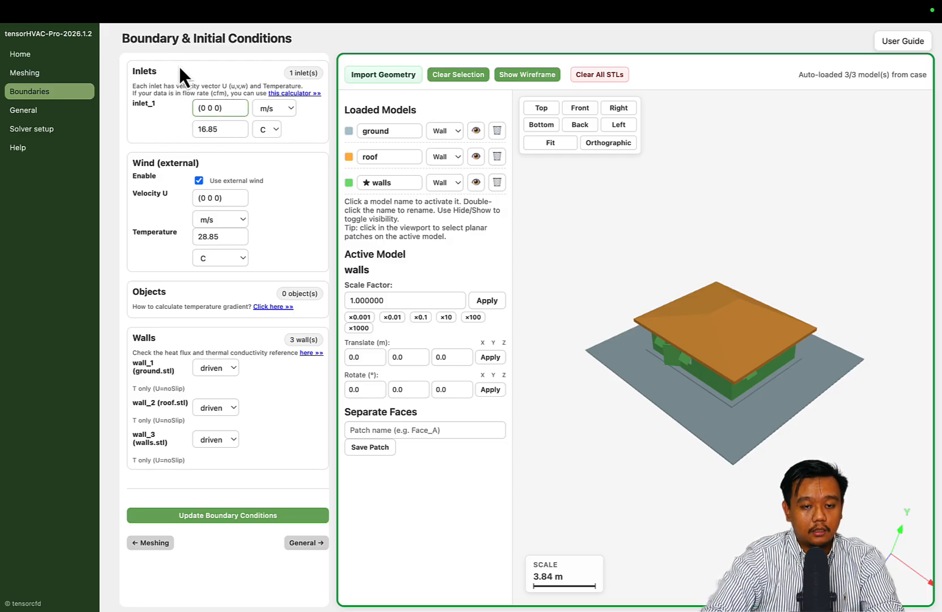
pyautogui.click(273, 175)
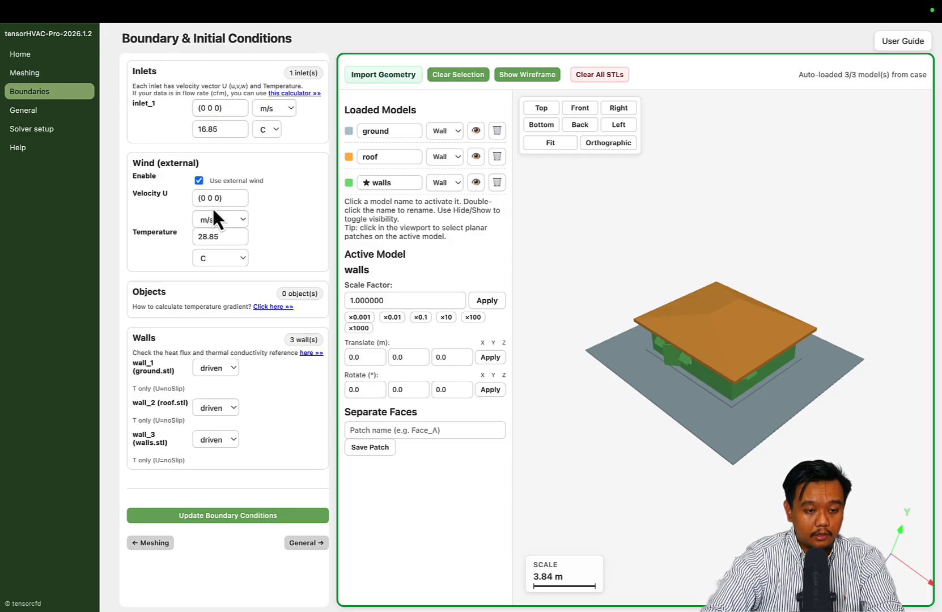
pyautogui.click(226, 198)
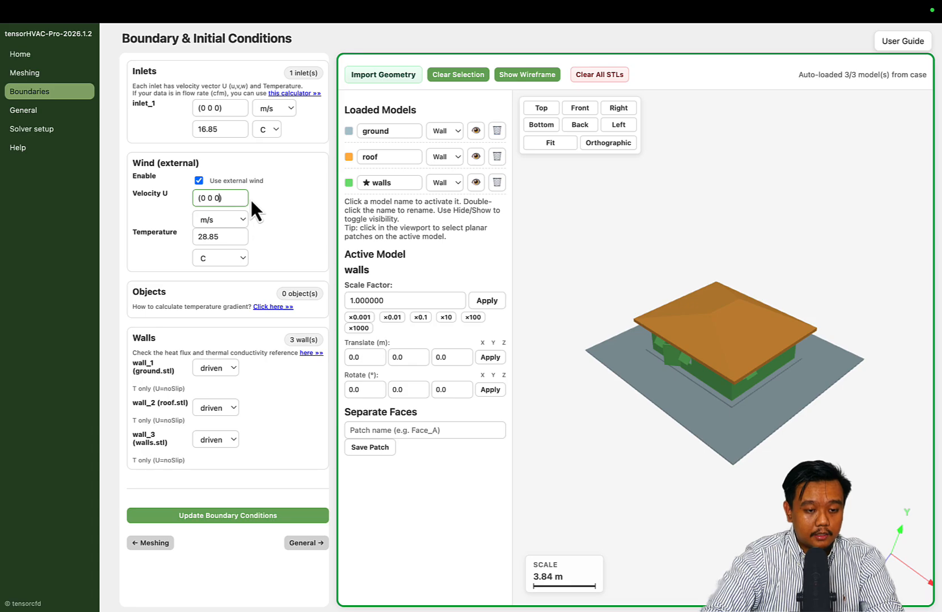
pyautogui.click(731, 301)
pyautogui.moveTo(718, 302); pyautogui.dragTo(707, 277)
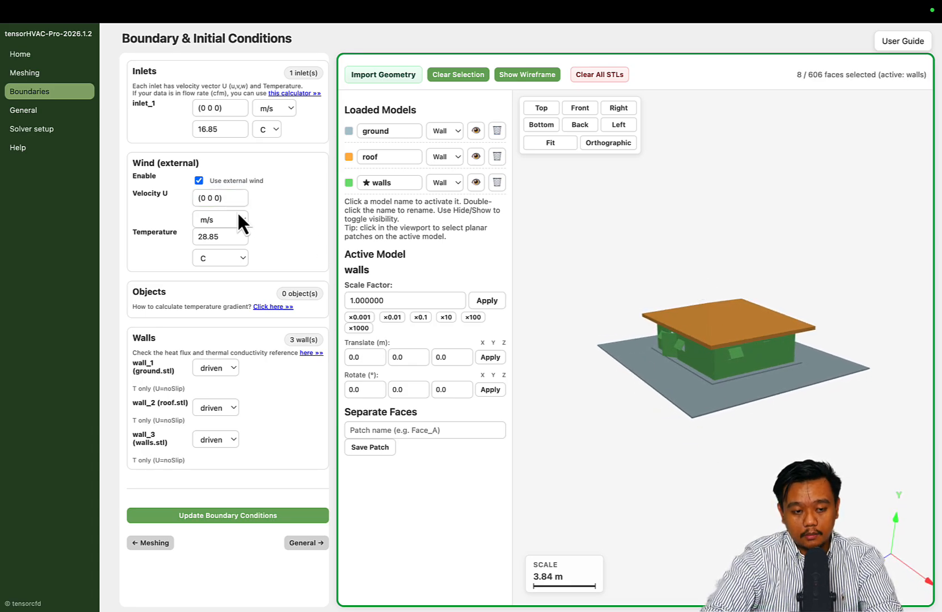
pyautogui.click(215, 197)
pyautogui.press('BackSpace')
pyautogui.write('-1')
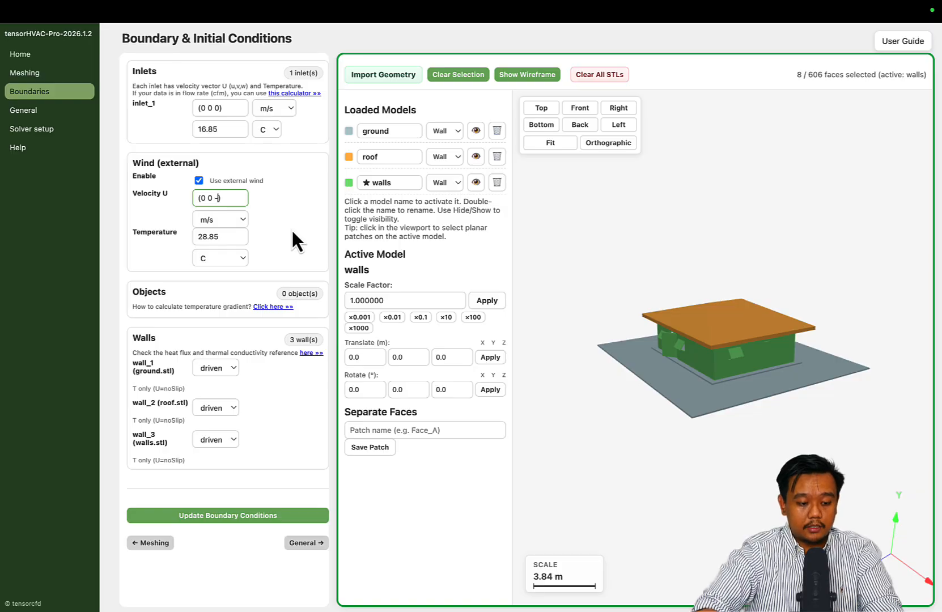
# Step: Set the x component of the external wind velocity to 0.4, giving (0.4 0 -1)
pyautogui.moveTo(573, 364); pyautogui.dragTo(578, 379)
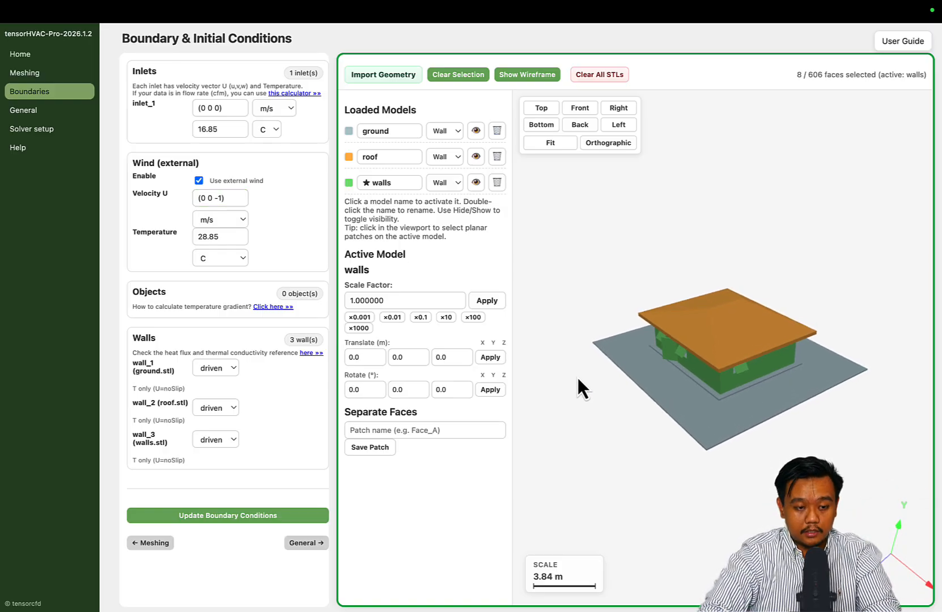
pyautogui.click(226, 198)
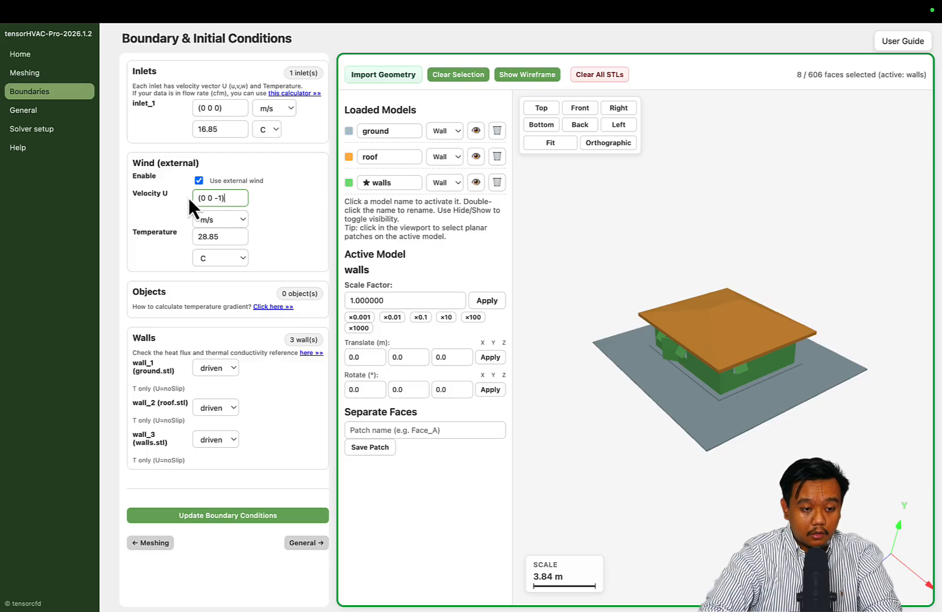
pyautogui.click(204, 197)
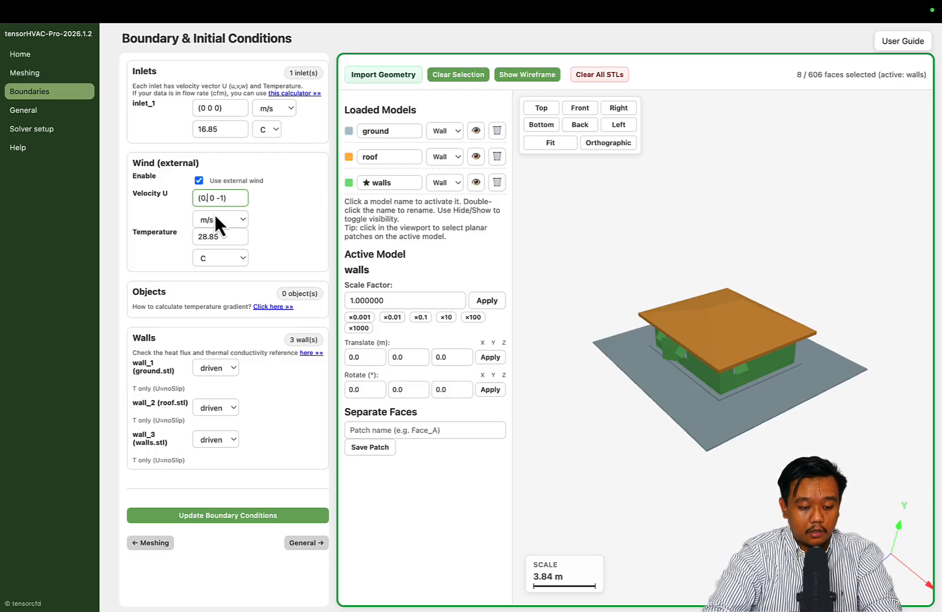
pyautogui.write('.')
pyautogui.write('4')
pyautogui.click(278, 210)
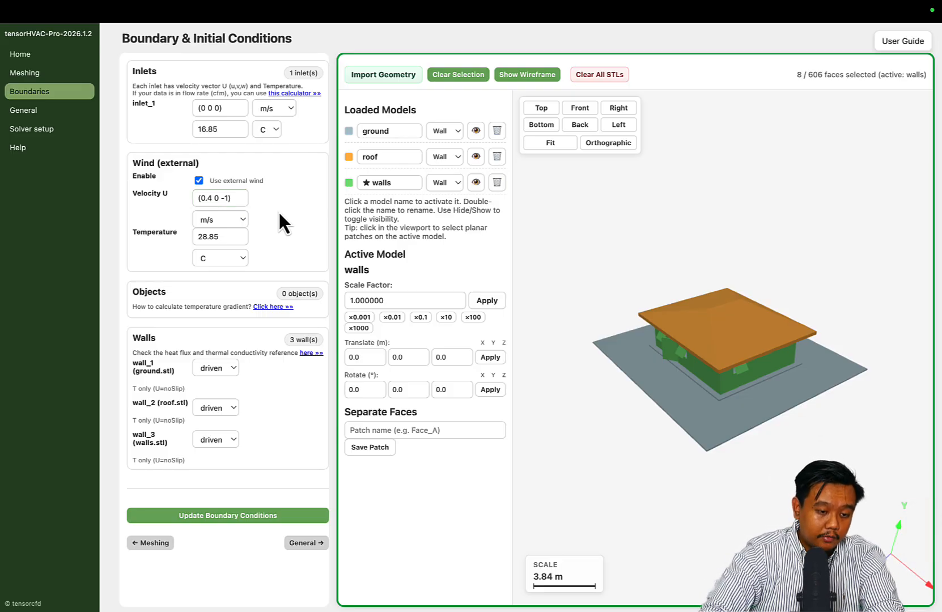
# Step: Review the external wind temperature and the available temperature and velocity units, keeping C and m/s
pyautogui.moveTo(227, 238); pyautogui.dragTo(181, 235)
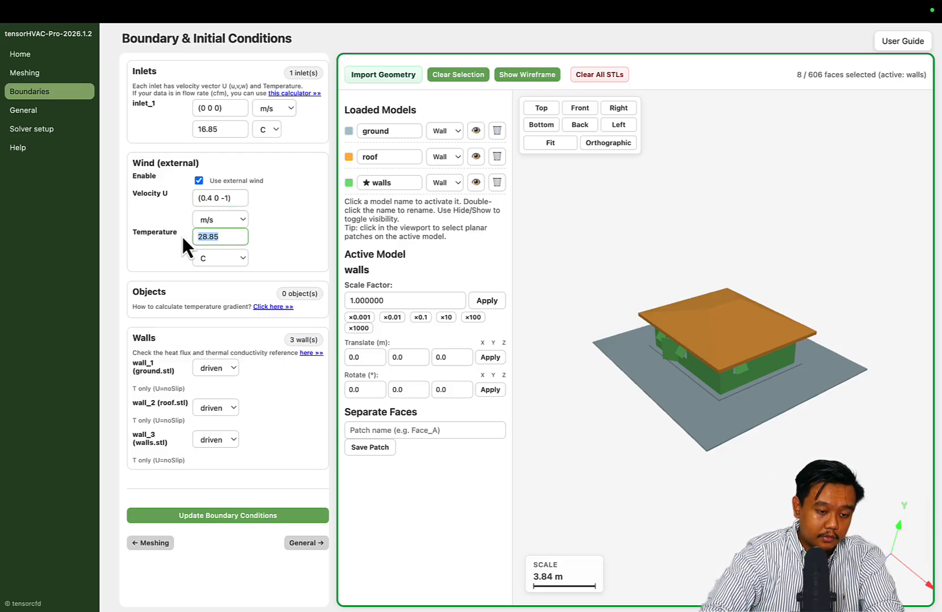
pyautogui.click(261, 241)
pyautogui.click(233, 259)
pyautogui.click(278, 241)
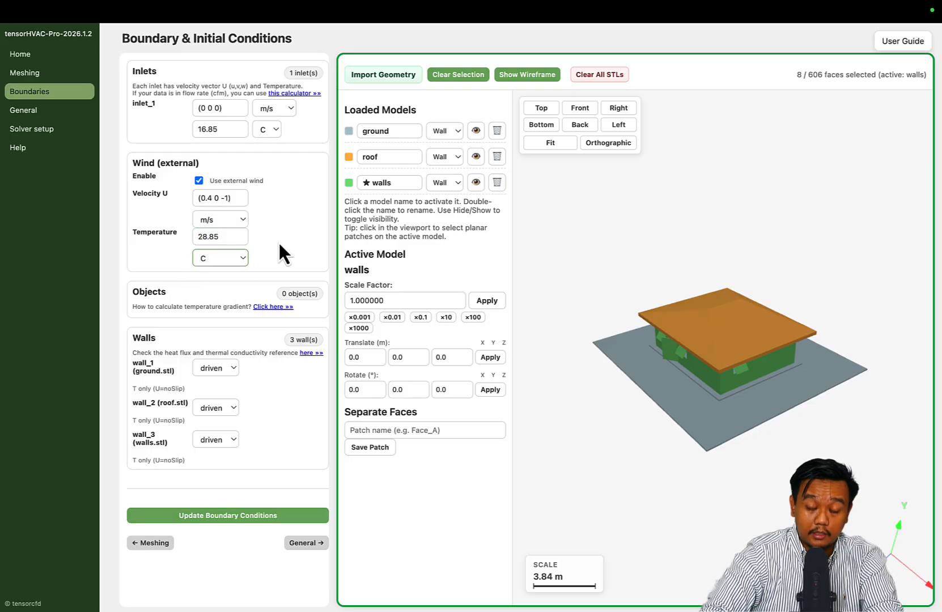
pyautogui.click(219, 265)
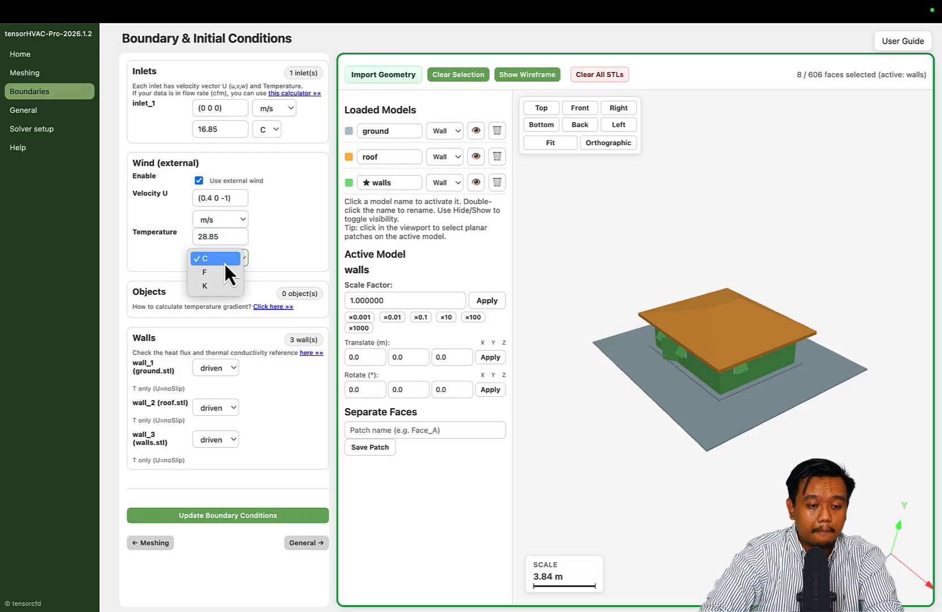
pyautogui.click(224, 262)
pyautogui.click(234, 221)
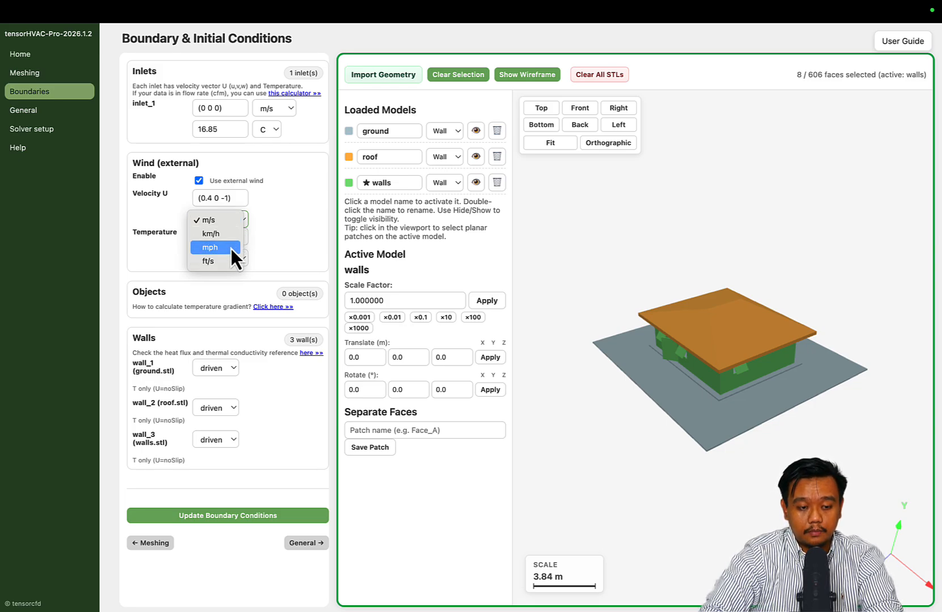
pyautogui.click(270, 236)
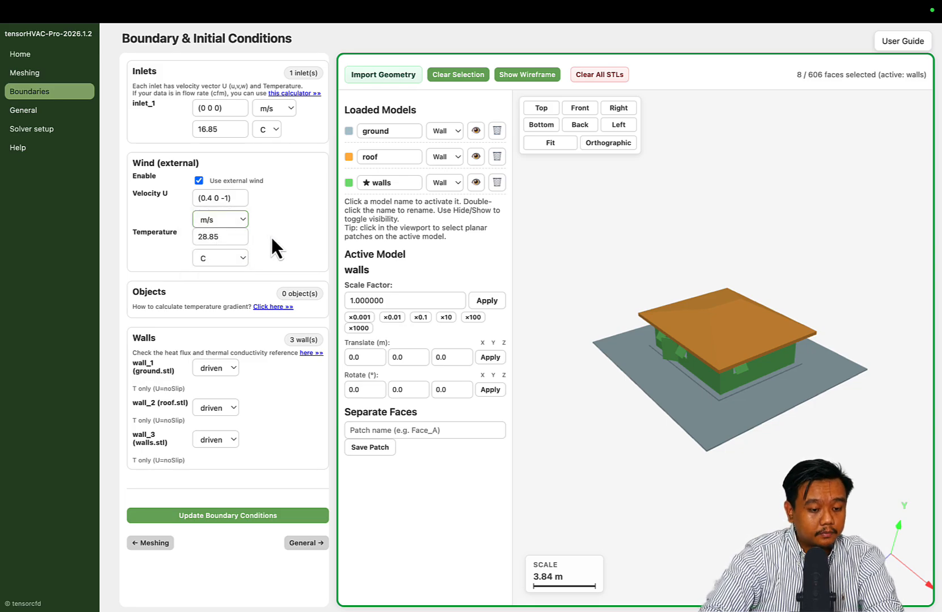
# Step: Keep the ground wall's thermal condition on driven and set the roof wall's to grad T
pyautogui.click(215, 369)
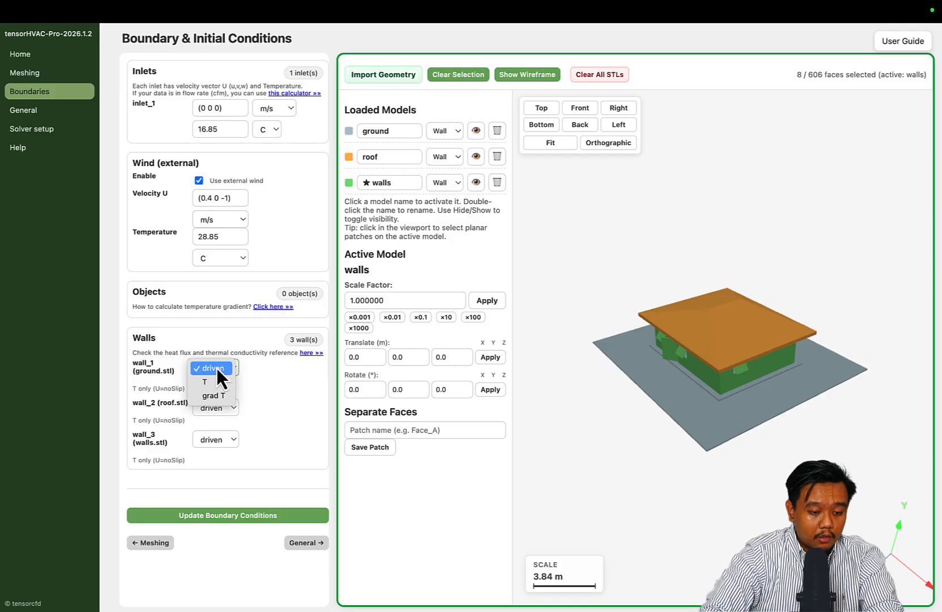
pyautogui.click(230, 321)
pyautogui.click(220, 411)
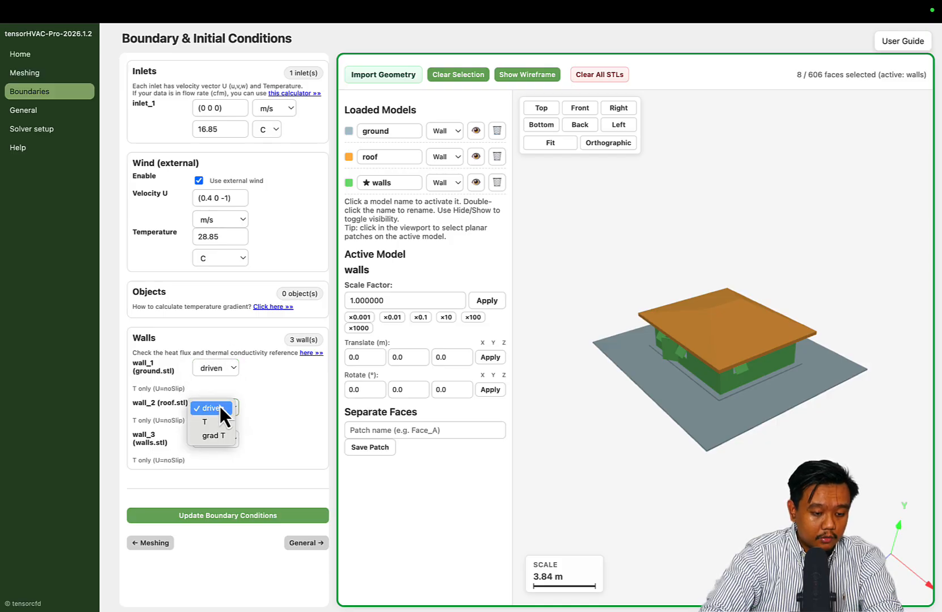
pyautogui.click(215, 436)
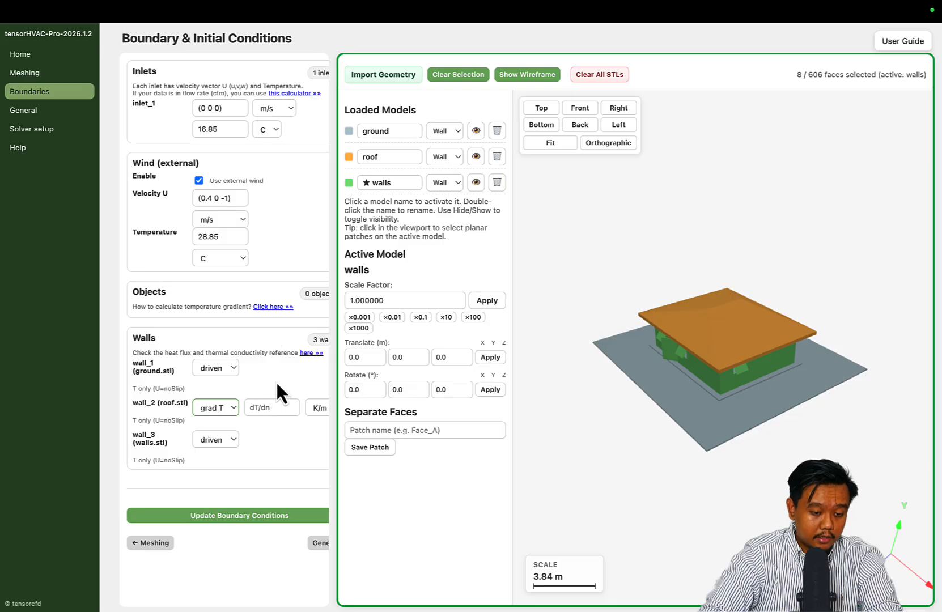
# Step: Open the heat flux and thermal conductivity reference and examine its table of typical heat flux, k value and estimated temperature gradient
pyautogui.click(311, 353)
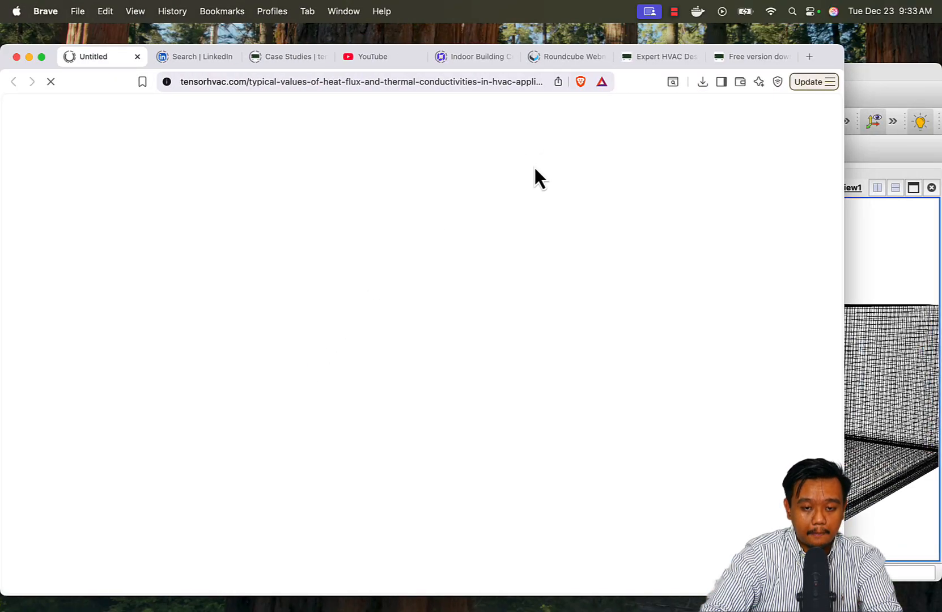
pyautogui.scroll(-8, 510, 215)
pyautogui.scroll(-10, 508, 218)
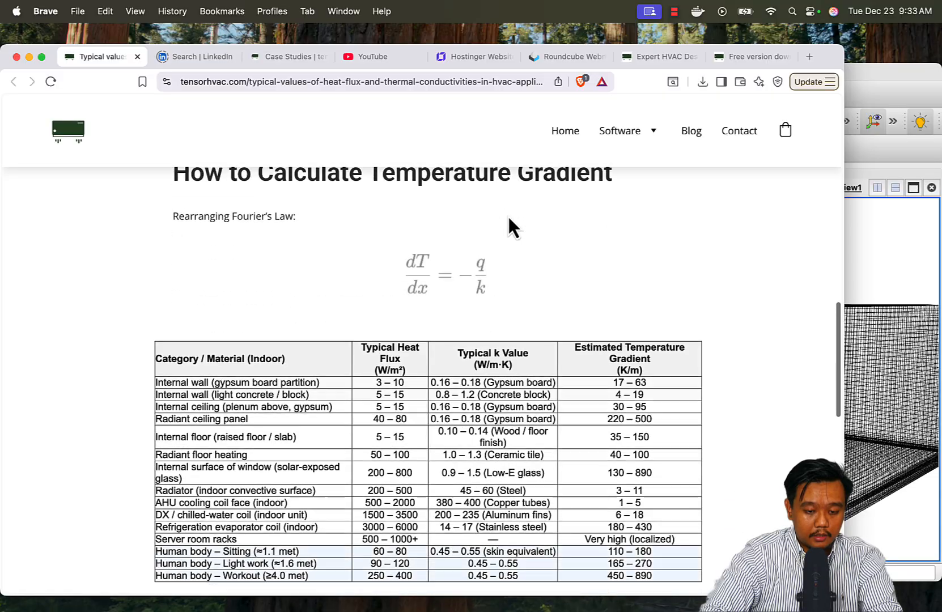
pyautogui.scroll(1, 491, 249)
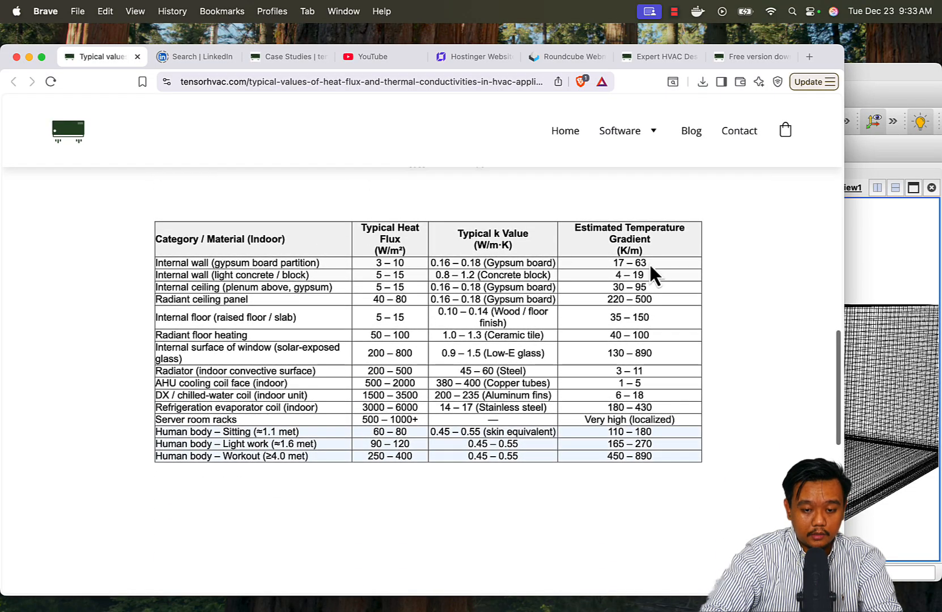
pyautogui.moveTo(578, 224); pyautogui.dragTo(679, 248)
pyautogui.moveTo(421, 246); pyautogui.dragTo(378, 227)
pyautogui.moveTo(446, 233); pyautogui.dragTo(533, 239)
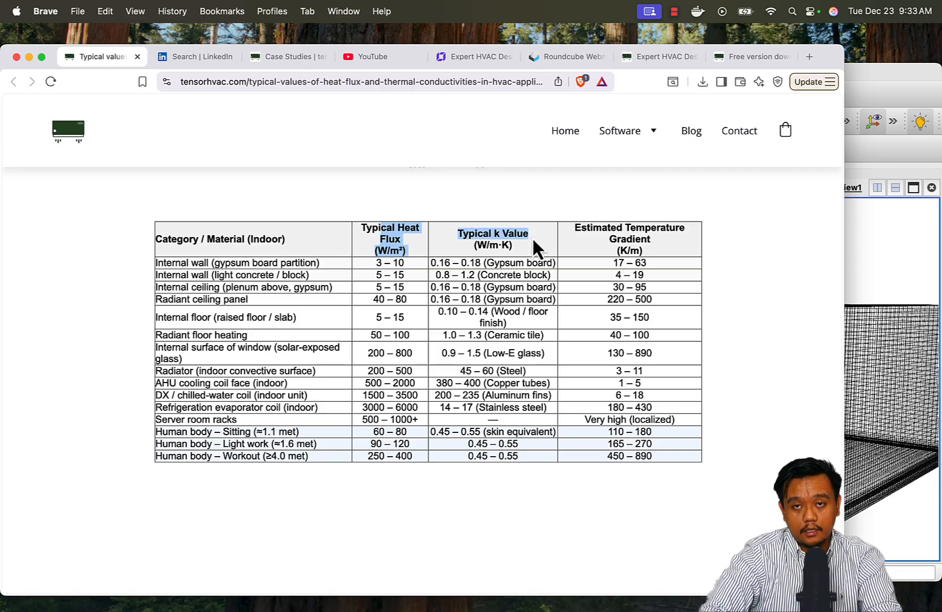
pyautogui.click(533, 238)
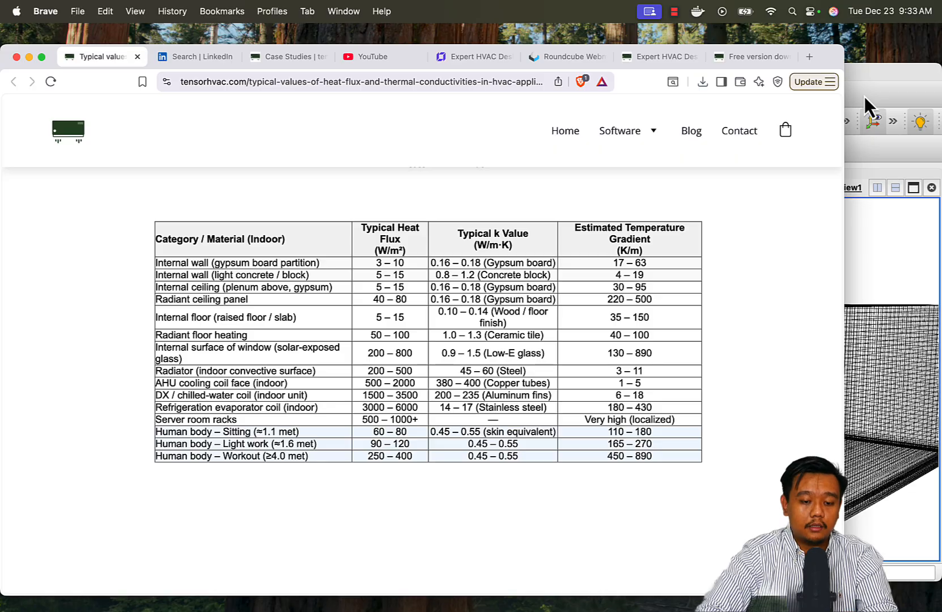
# Step: Close the ParaView window and switch back to tensorHVAC-Pro
pyautogui.click(884, 106)
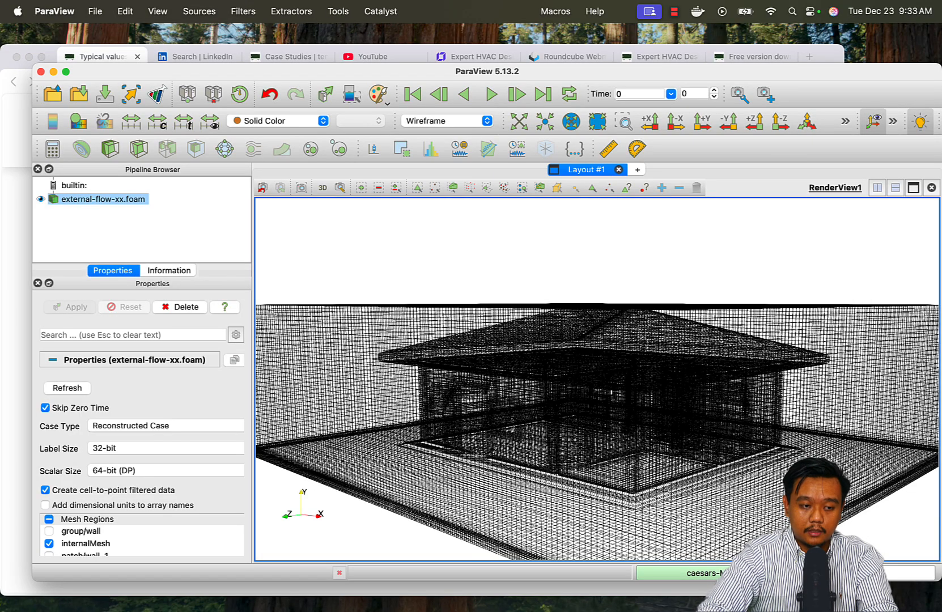
pyautogui.click(40, 72)
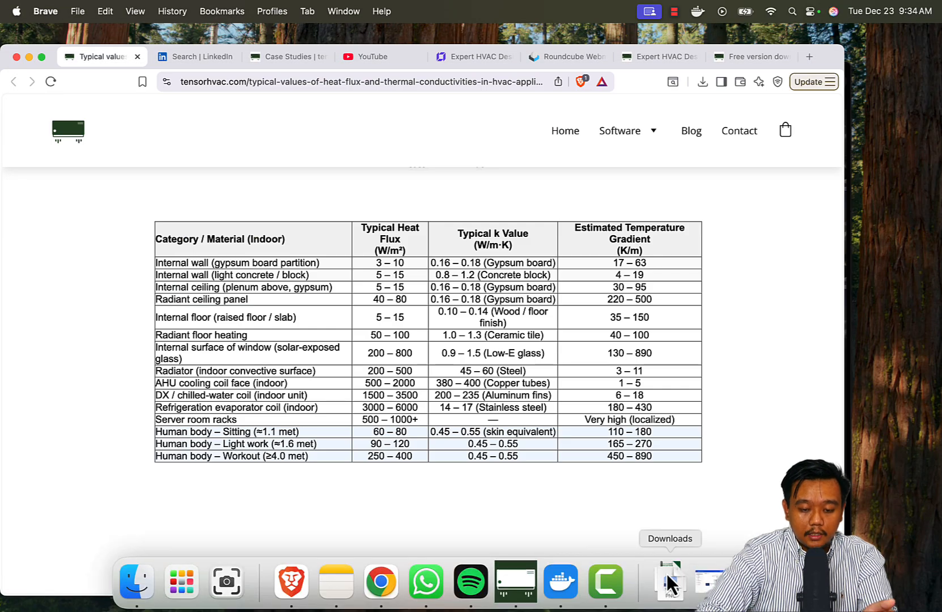
pyautogui.click(513, 581)
# Step: Set the roof's temperature gradient to 40 K/m, and set the walls.stl wall to grad T with 30 K/m
pyautogui.click(278, 407)
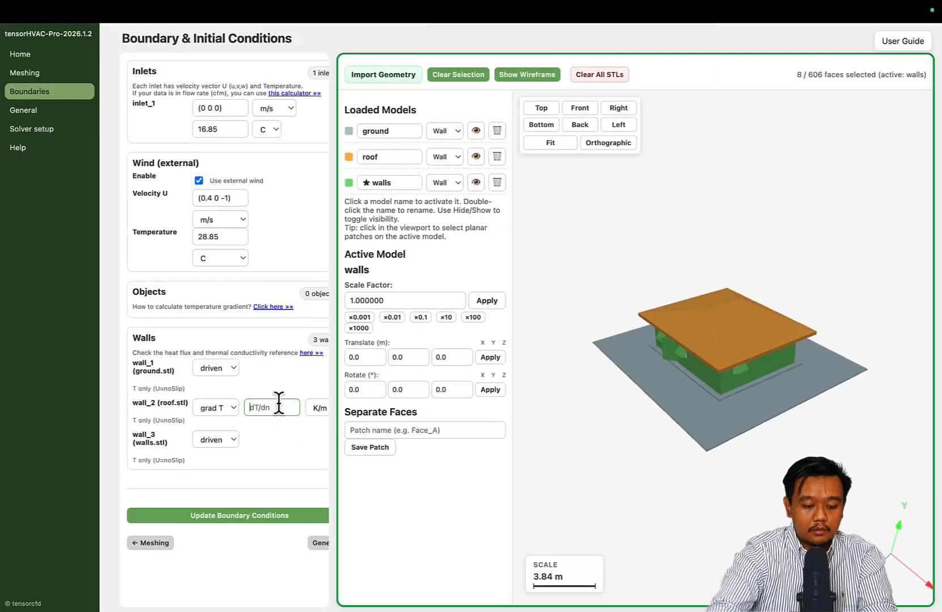
pyautogui.write('40')
pyautogui.click(215, 440)
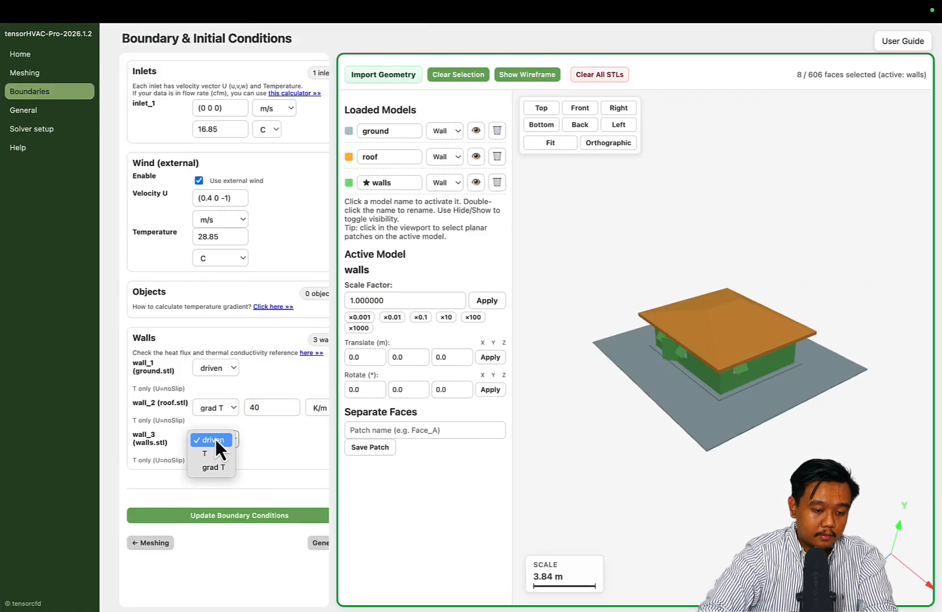
pyautogui.click(218, 469)
pyautogui.click(277, 438)
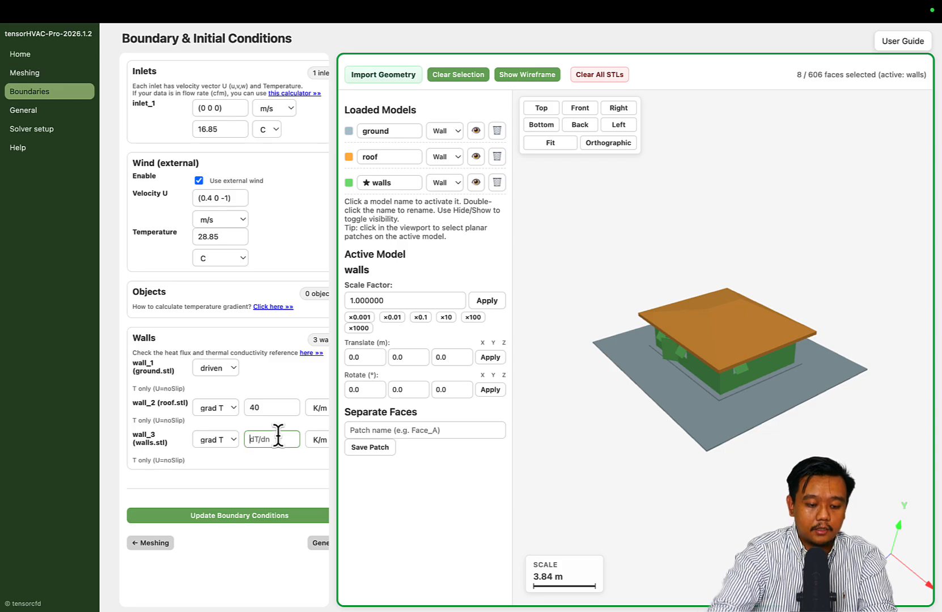
pyautogui.write('30')
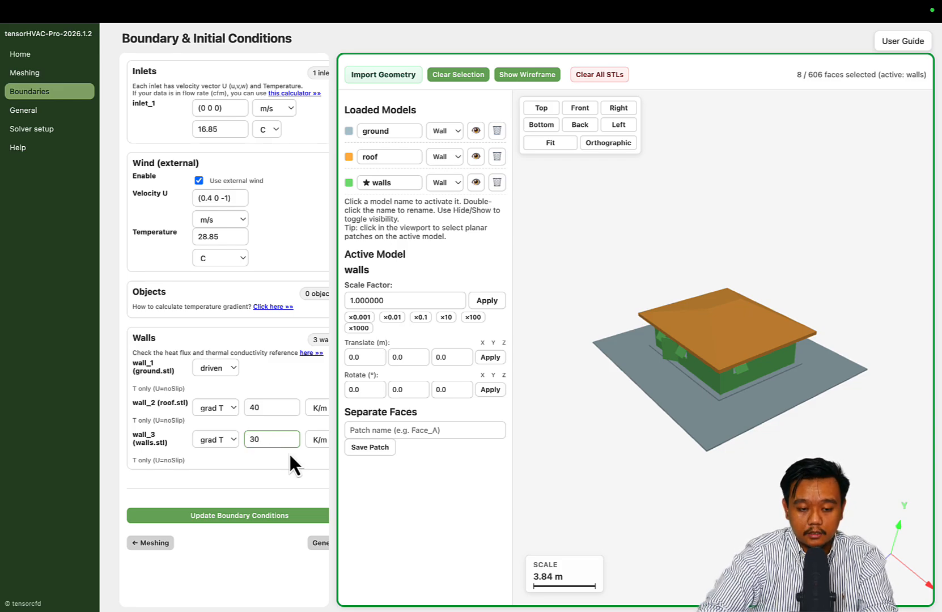
# Step: Update the boundary conditions and proceed to the general setup
pyautogui.click(287, 478)
pyautogui.hscroll(2, 286, 478)
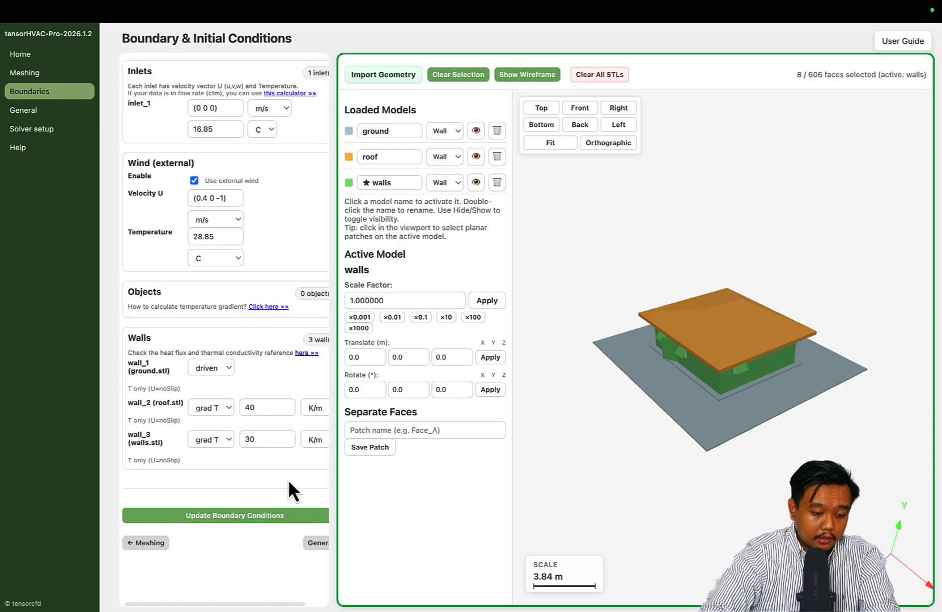
pyautogui.click(264, 517)
pyautogui.hscroll(2, 279, 549)
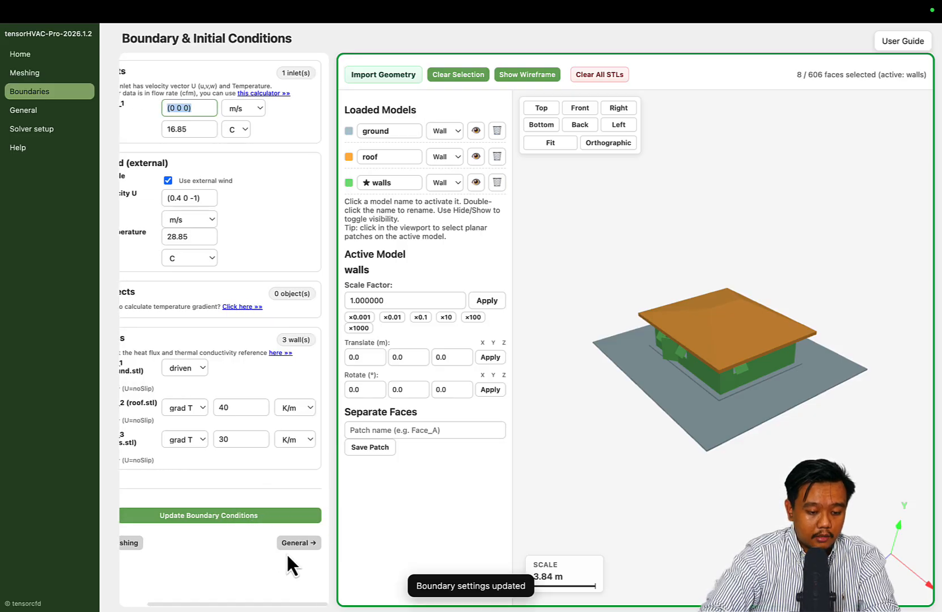
pyautogui.click(306, 544)
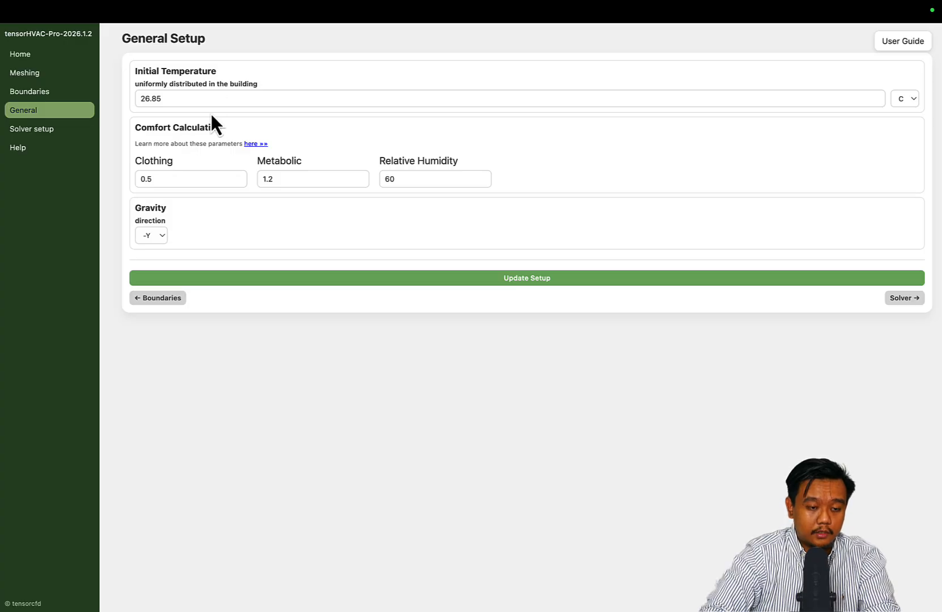
# Step: Review the clothing, metabolic and relative humidity comfort parameters and proceed to the solver setup
pyautogui.click(194, 173)
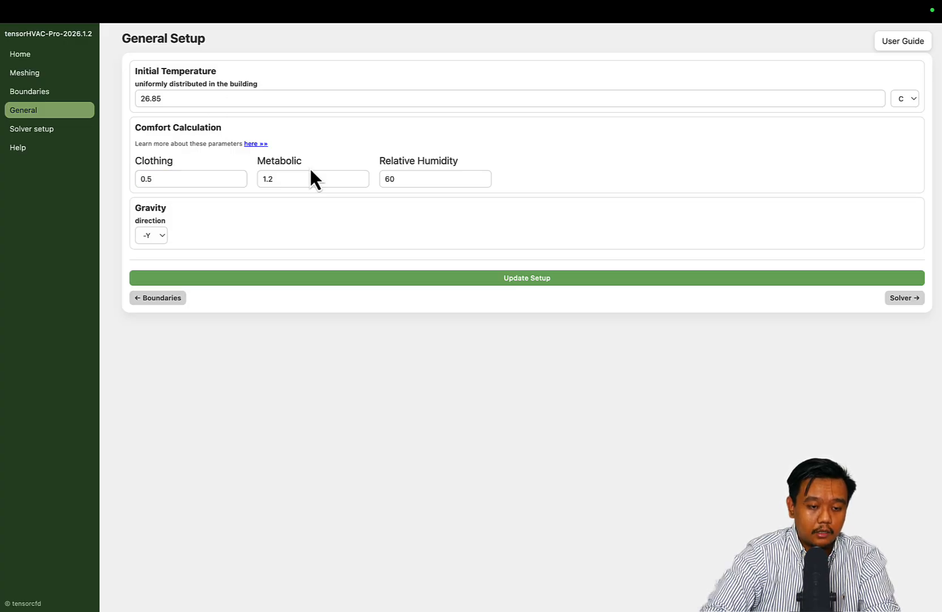
pyautogui.click(310, 172)
pyautogui.click(441, 176)
pyautogui.click(416, 134)
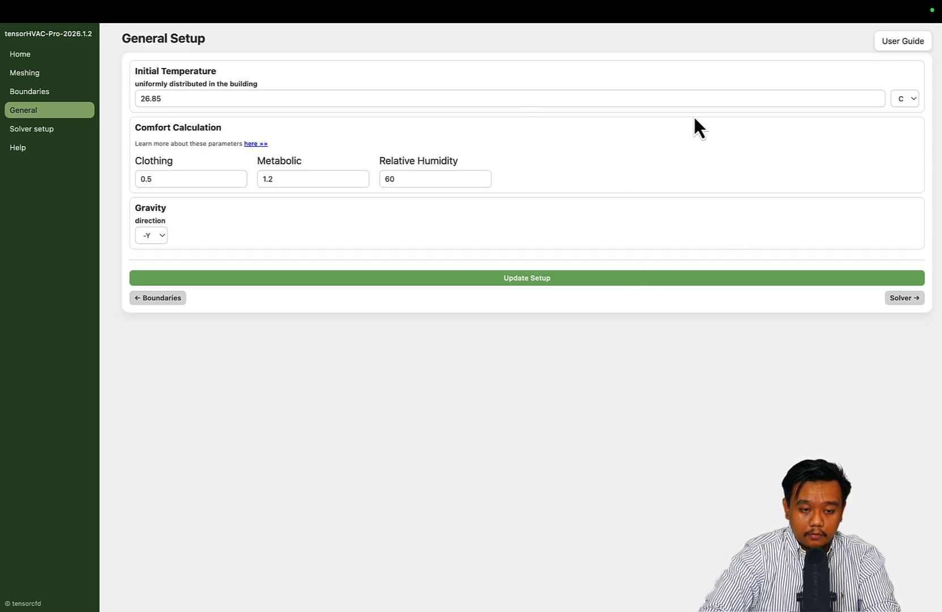
pyautogui.click(904, 297)
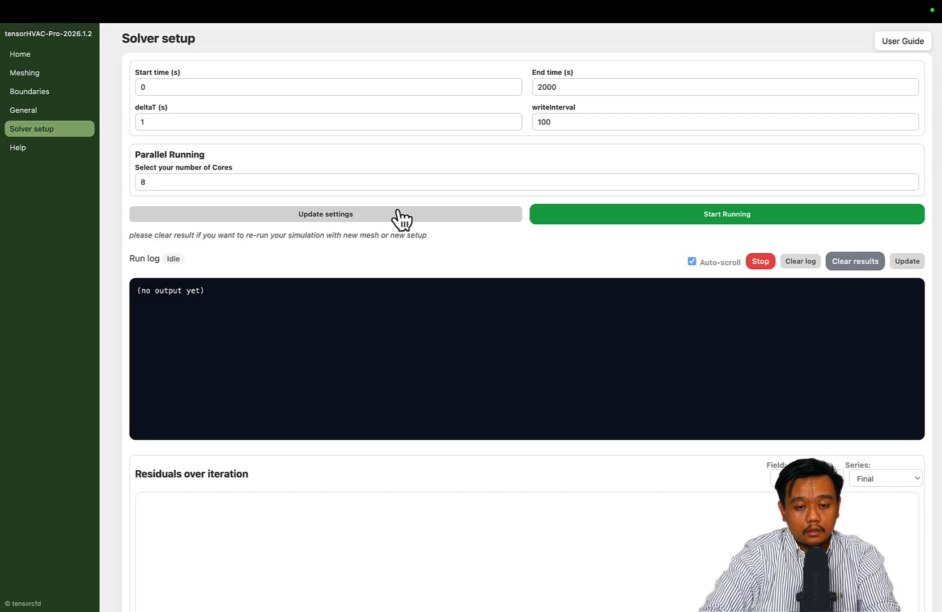
# Step: Review the solver's end time, write interval and number of cores for parallel running
pyautogui.moveTo(544, 87); pyautogui.dragTo(523, 86)
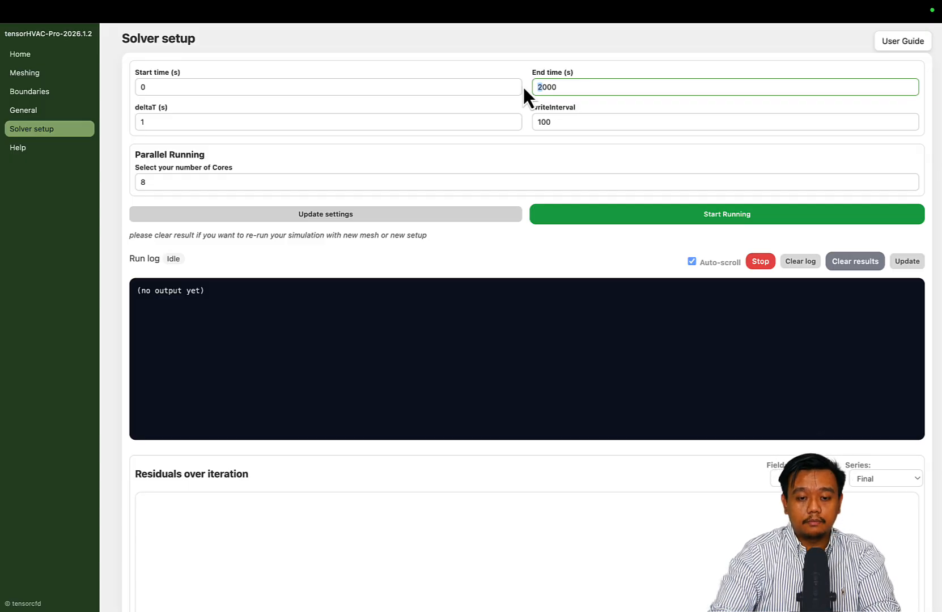
pyautogui.doubleClick(560, 121)
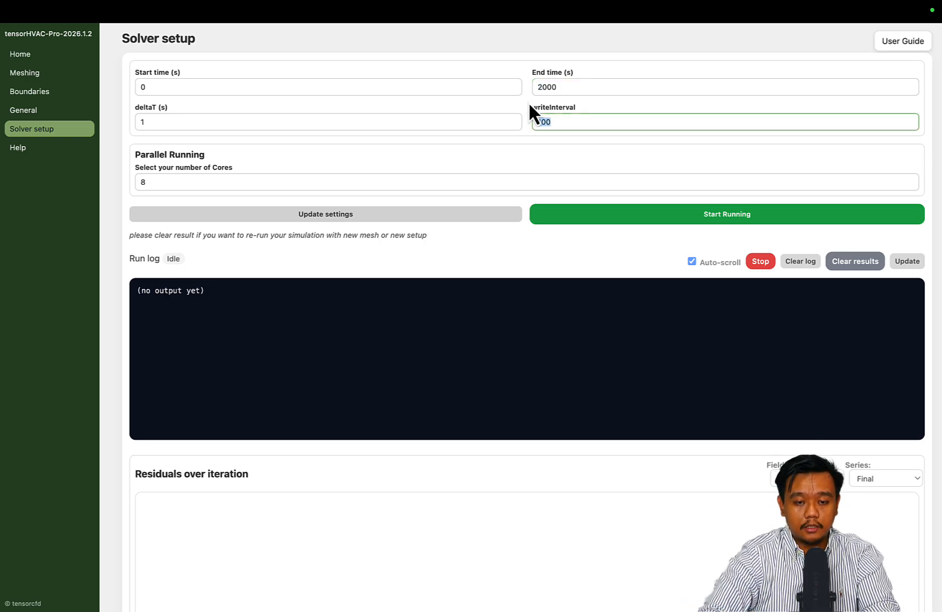
pyautogui.doubleClick(542, 88)
pyautogui.click(616, 86)
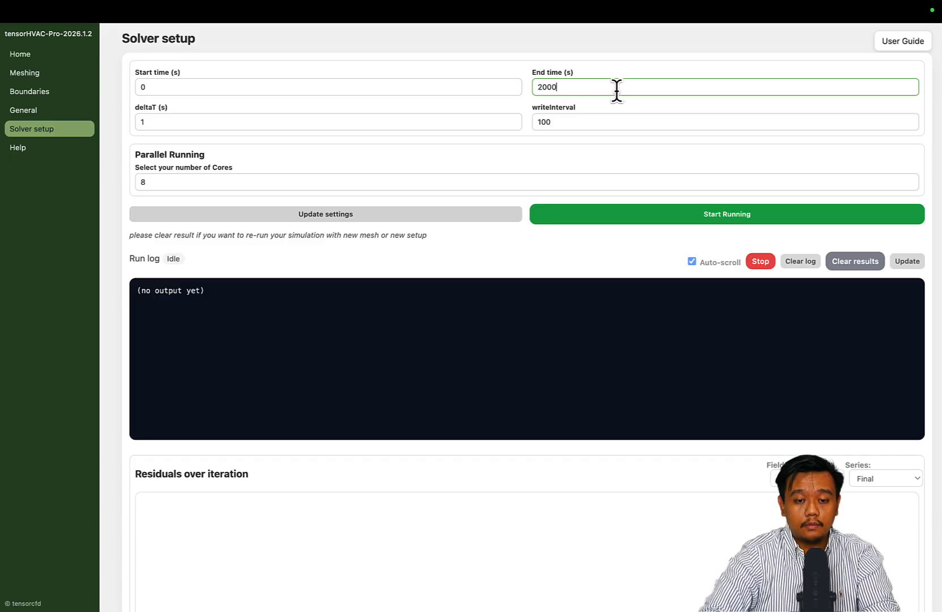
pyautogui.doubleClick(574, 122)
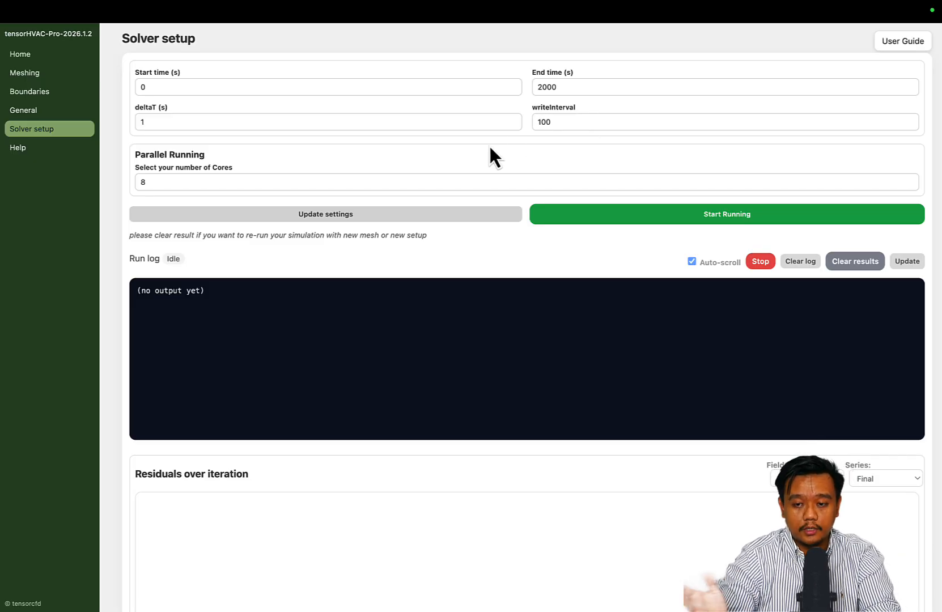
pyautogui.click(320, 182)
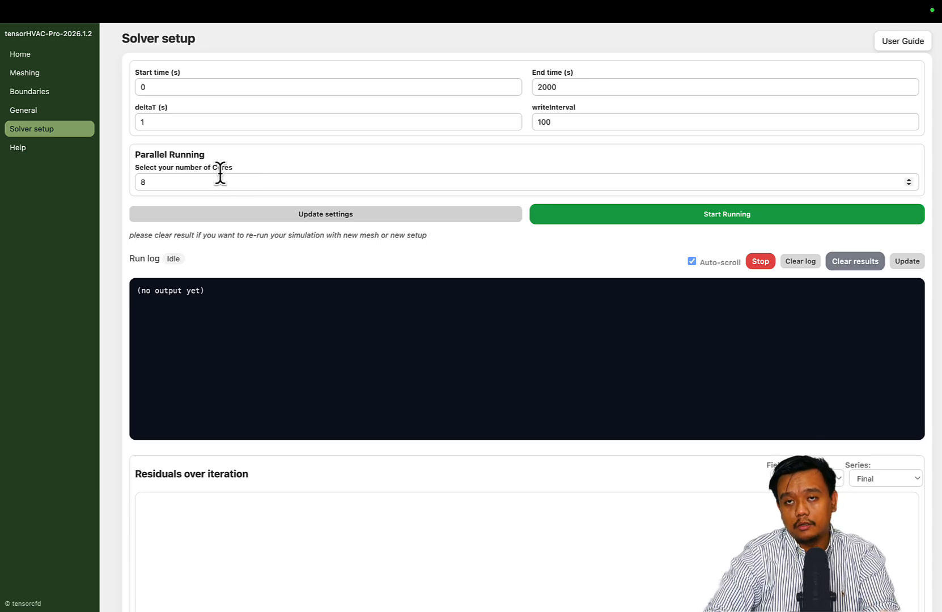
pyautogui.click(203, 185)
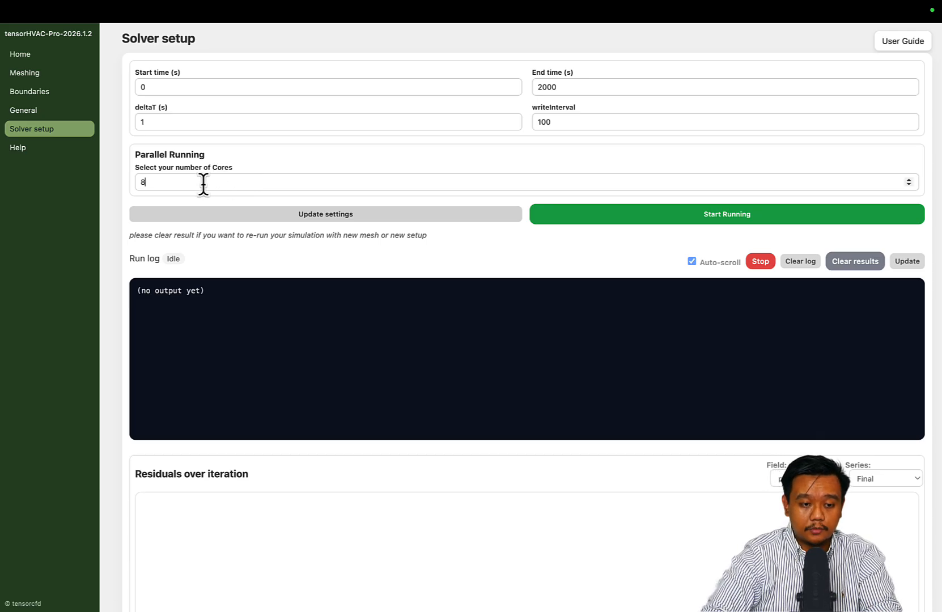
# Step: Save the solver settings, start the simulation, and monitor the run log and residuals plot
pyautogui.click(340, 218)
pyautogui.click(475, 220)
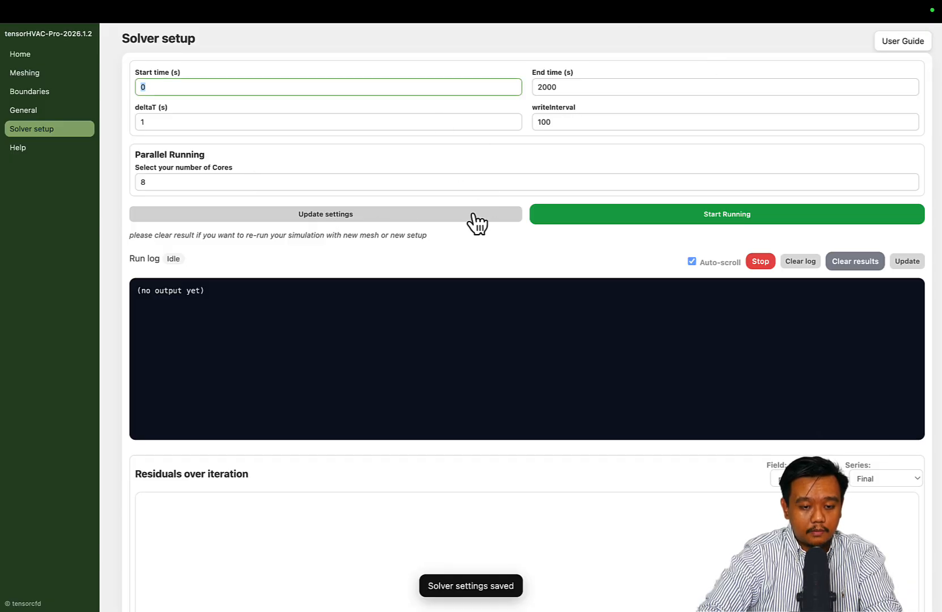
pyautogui.scroll(-3, 520, 159)
pyautogui.click(586, 145)
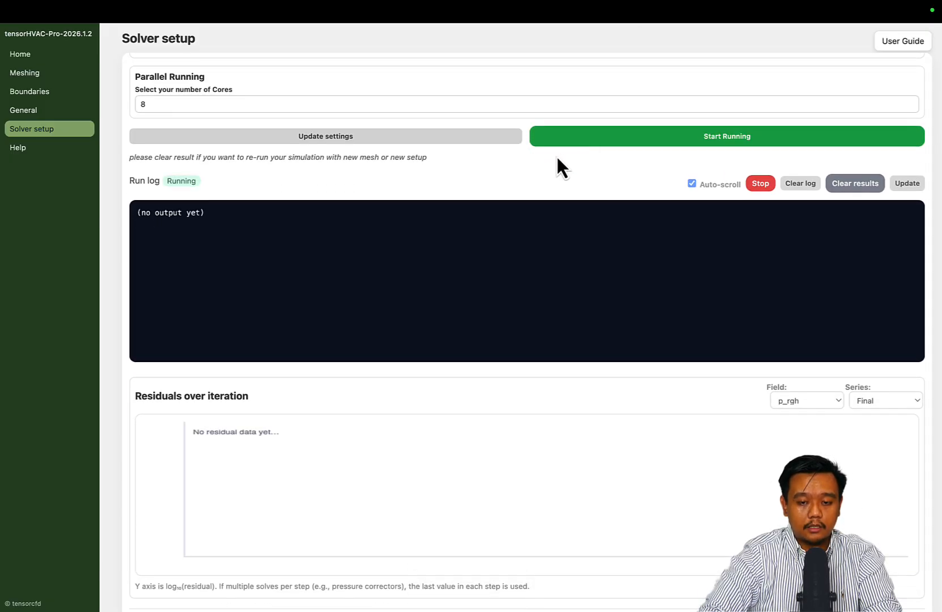
pyautogui.scroll(-1, 556, 160)
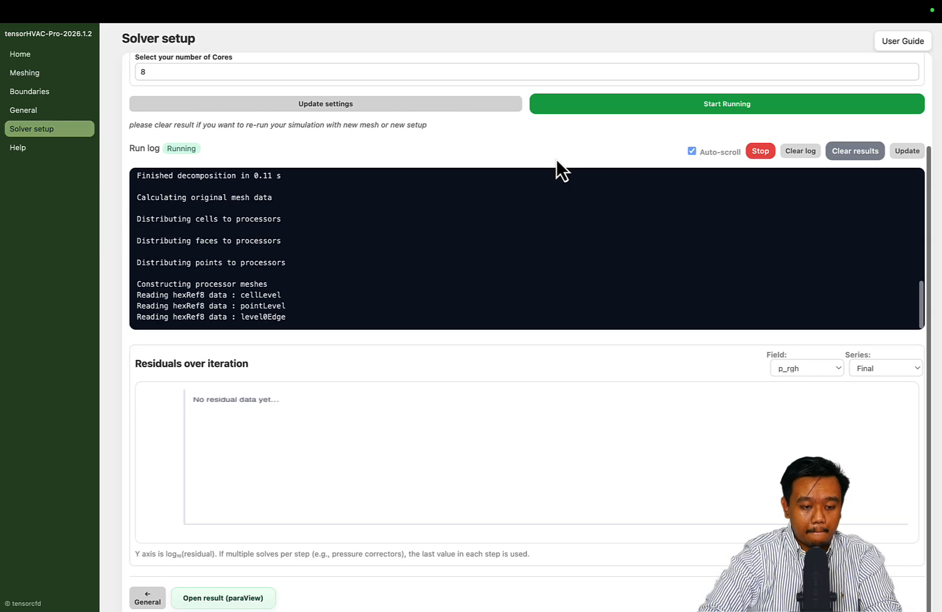
pyautogui.scroll(-1, 520, 379)
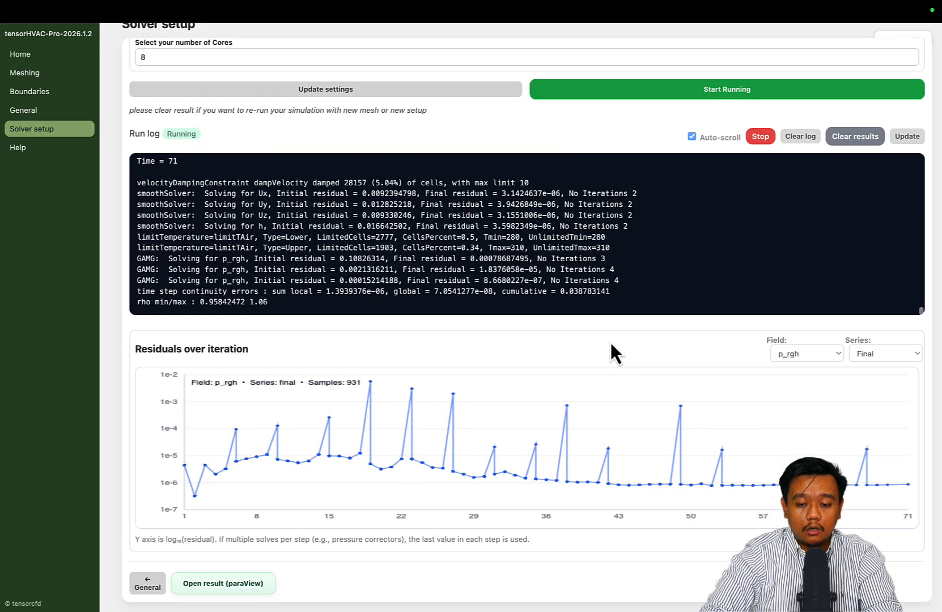
# Step: Examine the final residuals of Uz, h, k and omega in turn on the residuals plot while the simulation runs
pyautogui.click(804, 356)
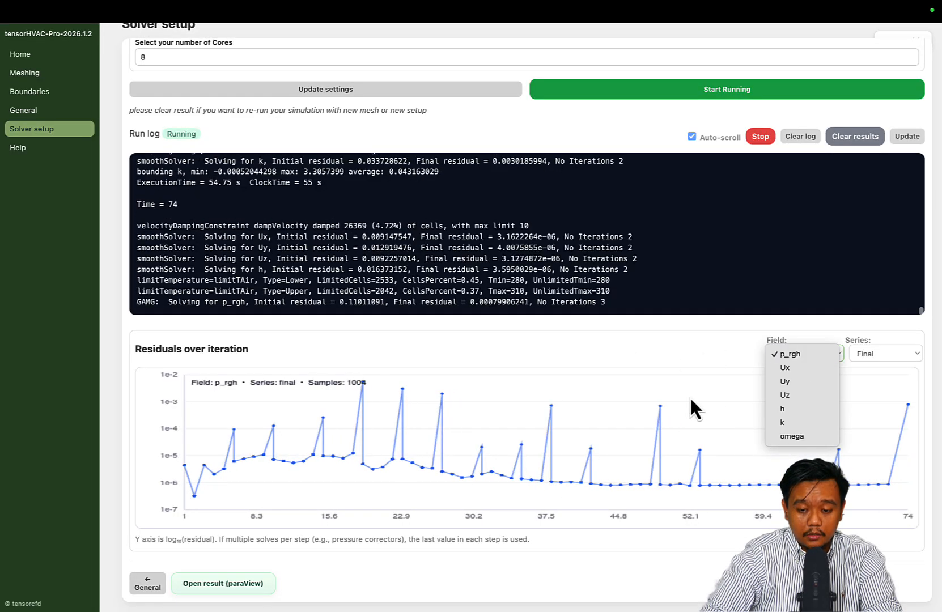
pyautogui.click(789, 396)
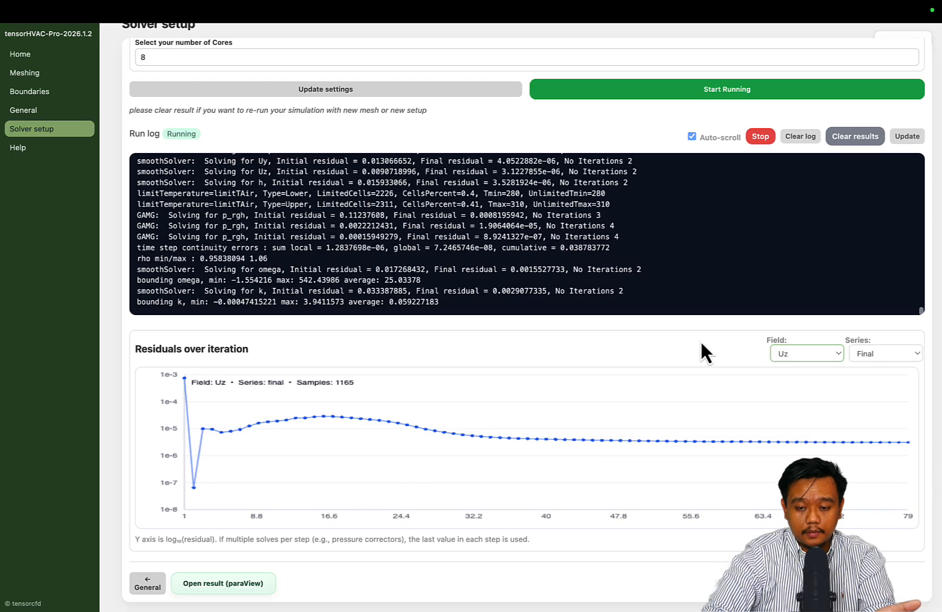
pyautogui.click(807, 355)
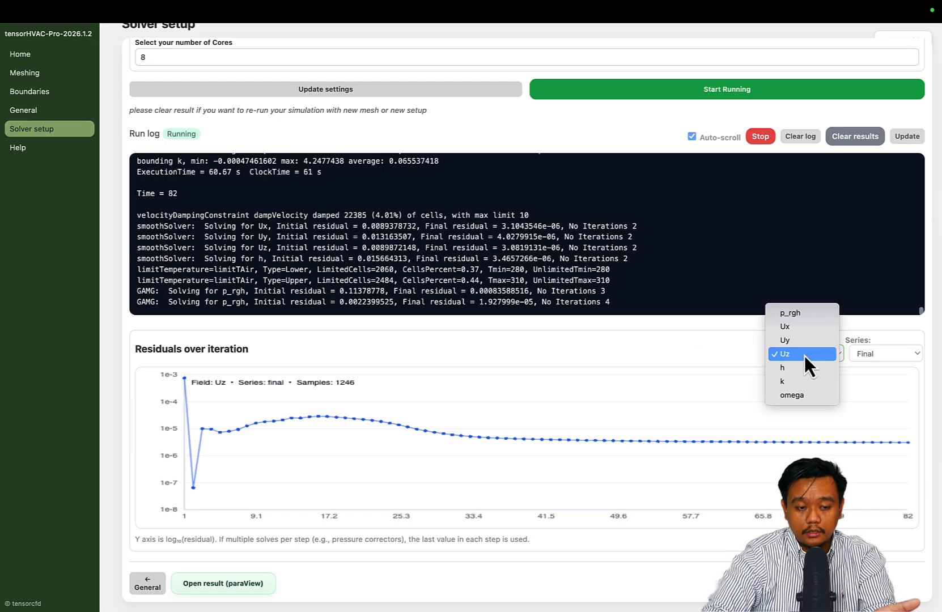
pyautogui.click(802, 369)
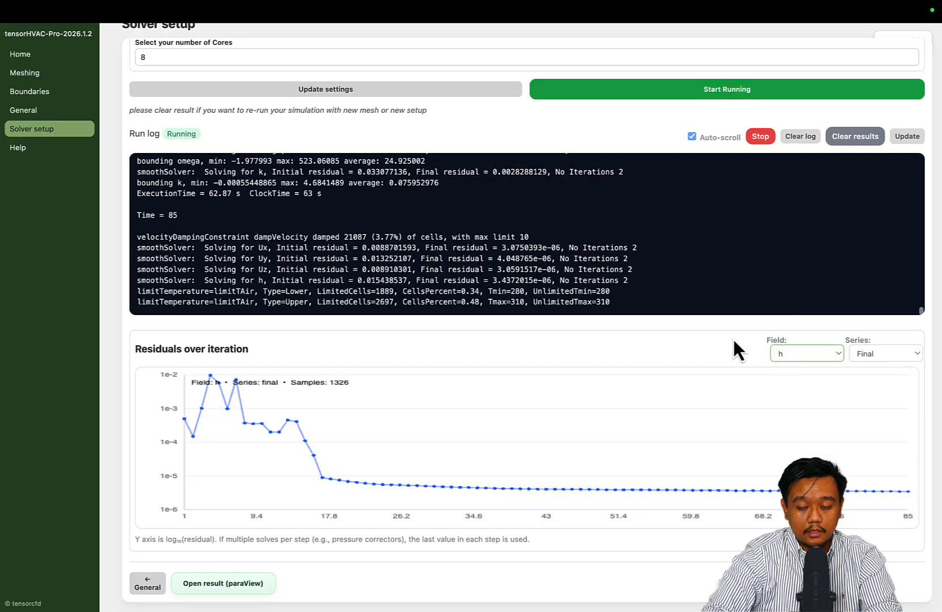
pyautogui.click(786, 356)
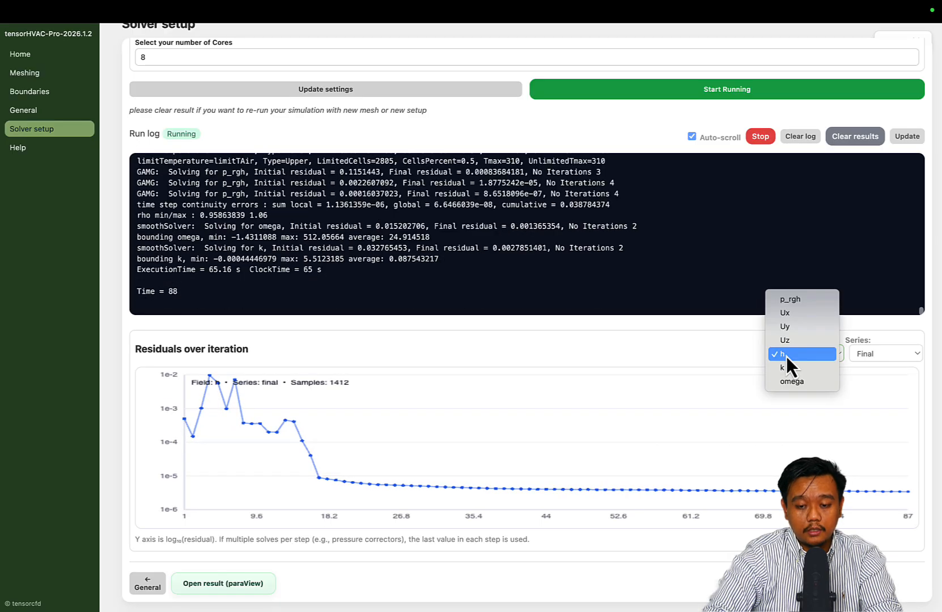
pyautogui.click(792, 370)
pyautogui.click(792, 358)
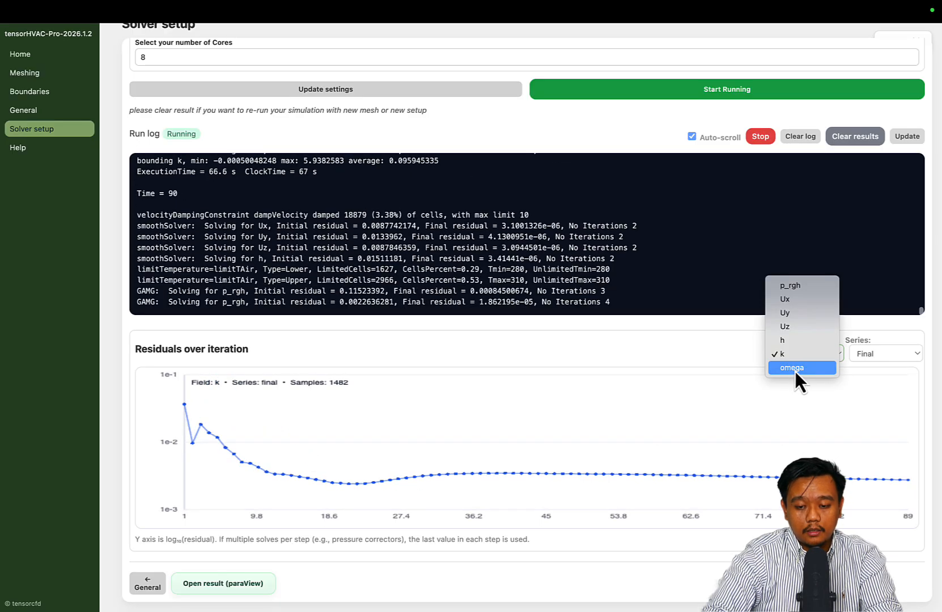
pyautogui.click(795, 370)
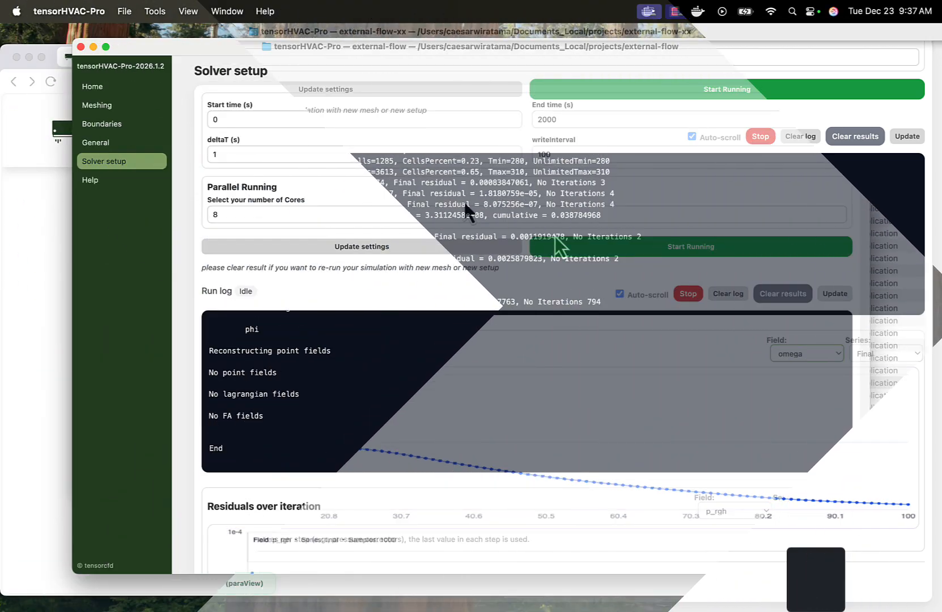
# Step: Review the p_rgh residuals plot and the reconstruction messages in the log of the finished run
pyautogui.scroll(-5, 471, 296)
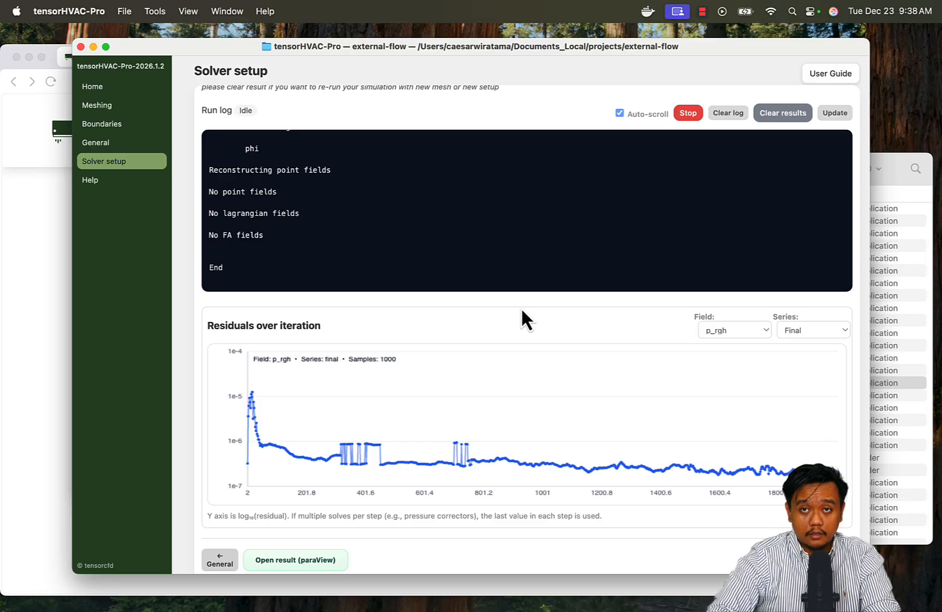
pyautogui.scroll(-1, 490, 321)
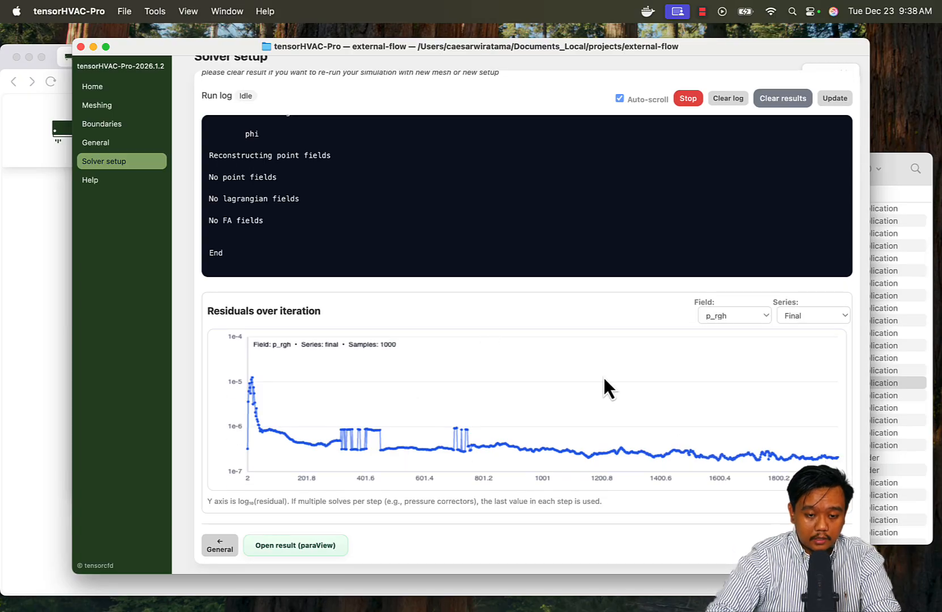
pyautogui.scroll(2, 605, 379)
pyautogui.scroll(10, 469, 226)
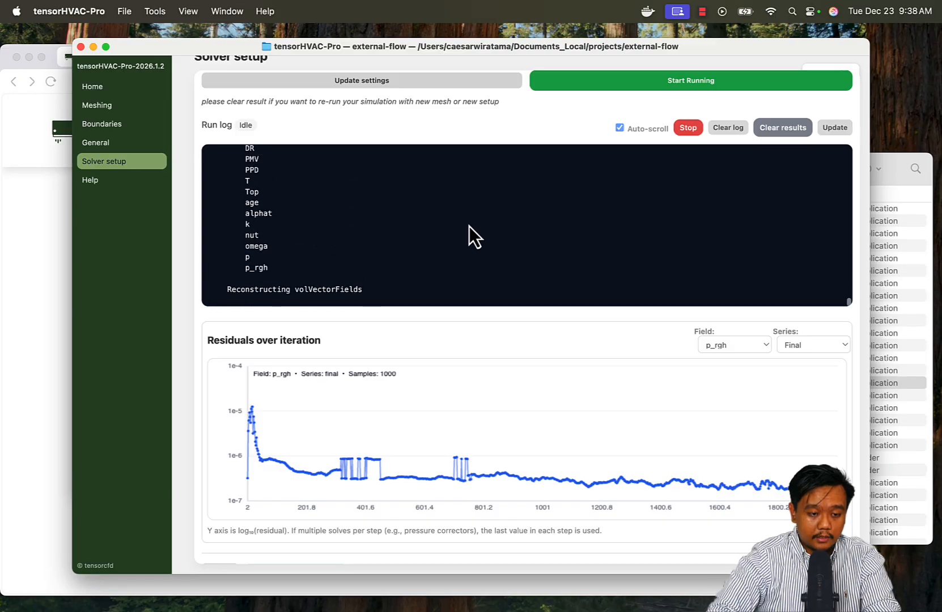
pyautogui.scroll(2, 470, 226)
pyautogui.scroll(-8, 469, 226)
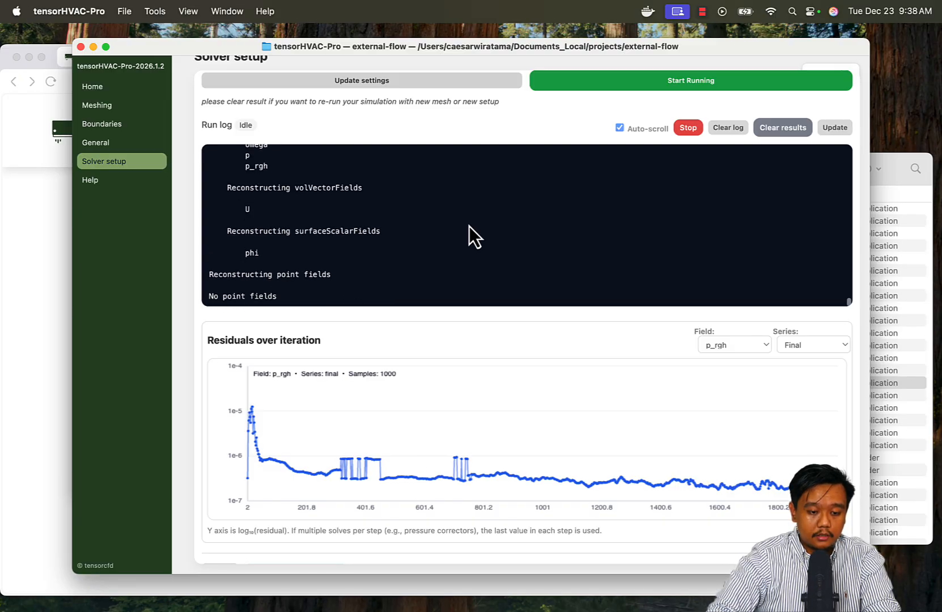
pyautogui.scroll(-1, 472, 350)
# Step: Open the simulation results in ParaView and load the external-flow.foam case into the 3D view
pyautogui.click(294, 546)
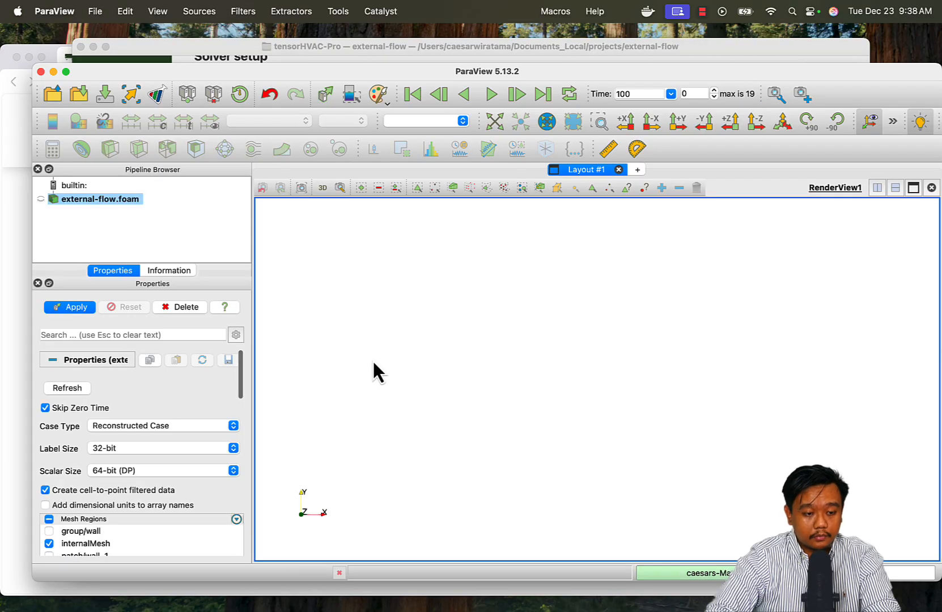
pyautogui.click(84, 309)
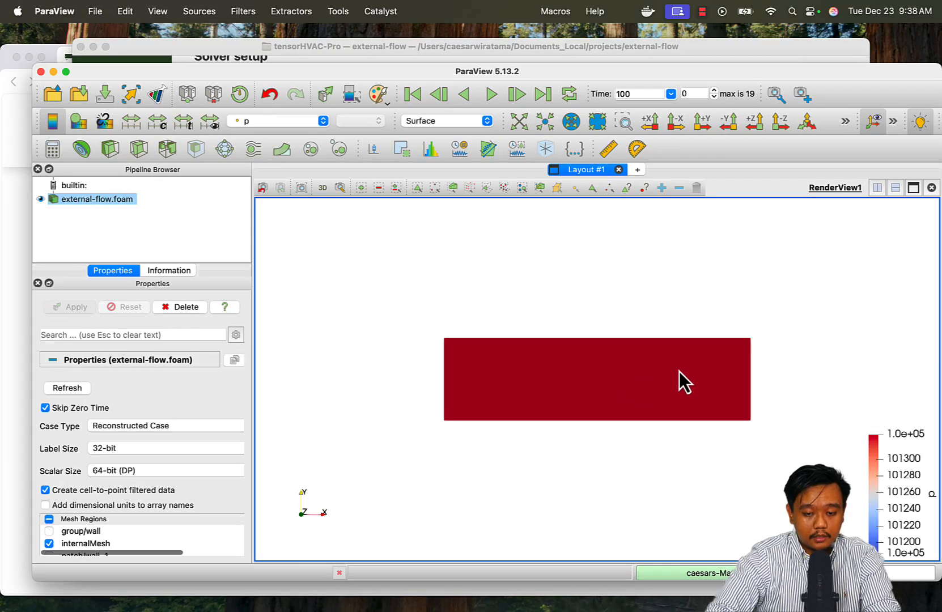
pyautogui.moveTo(550, 391); pyautogui.dragTo(591, 400)
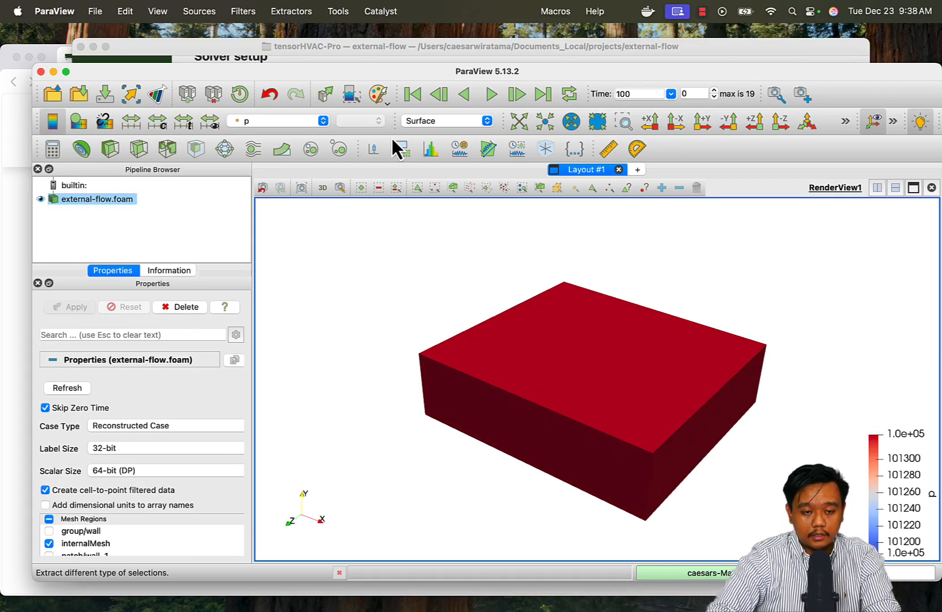
# Step: Set the displayed result time of the case to 2000
pyautogui.click(671, 94)
pyautogui.scroll(-3, 650, 156)
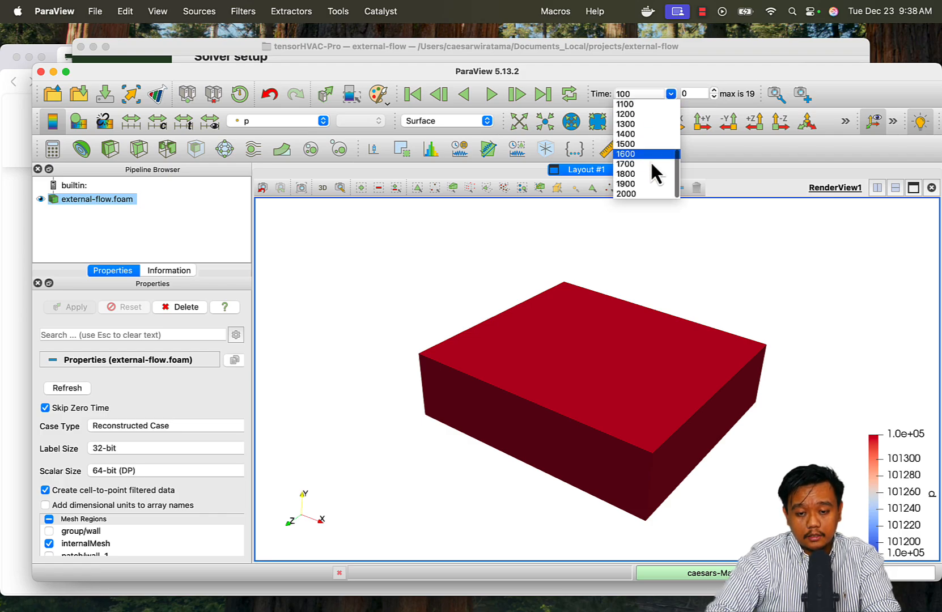
pyautogui.click(642, 193)
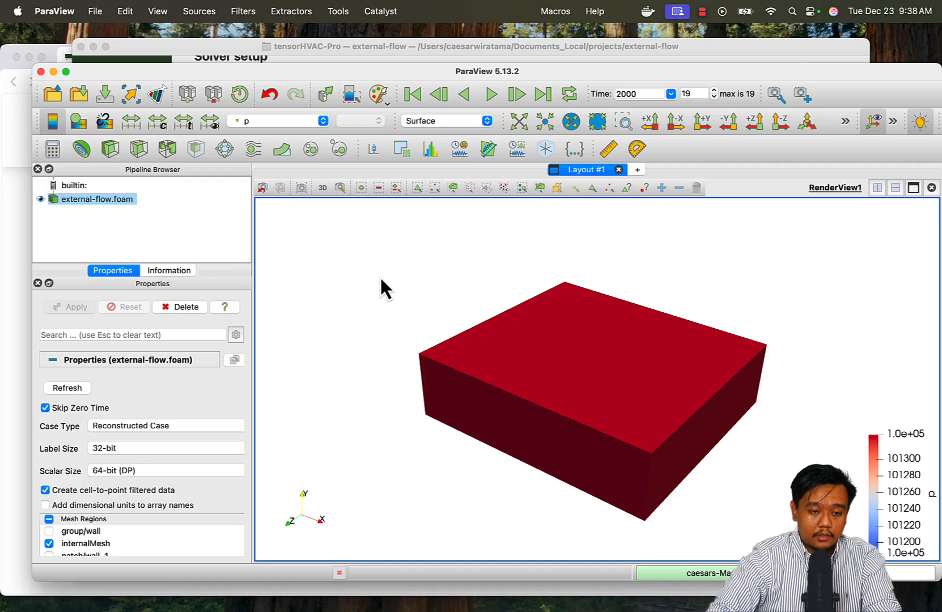
# Step: Display the external-flow.foam case in solid color as feature edges
pyautogui.click(303, 122)
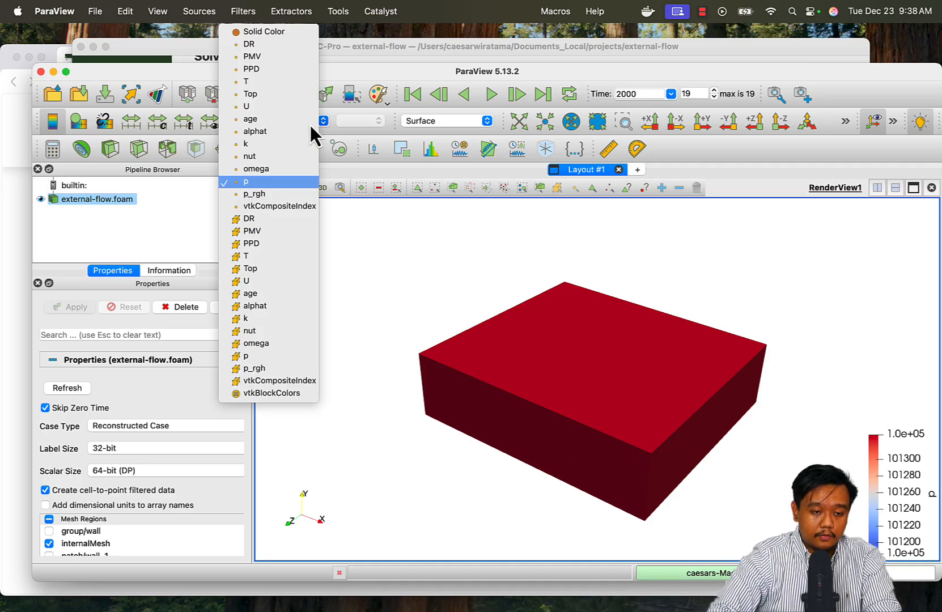
pyautogui.click(254, 32)
pyautogui.click(423, 119)
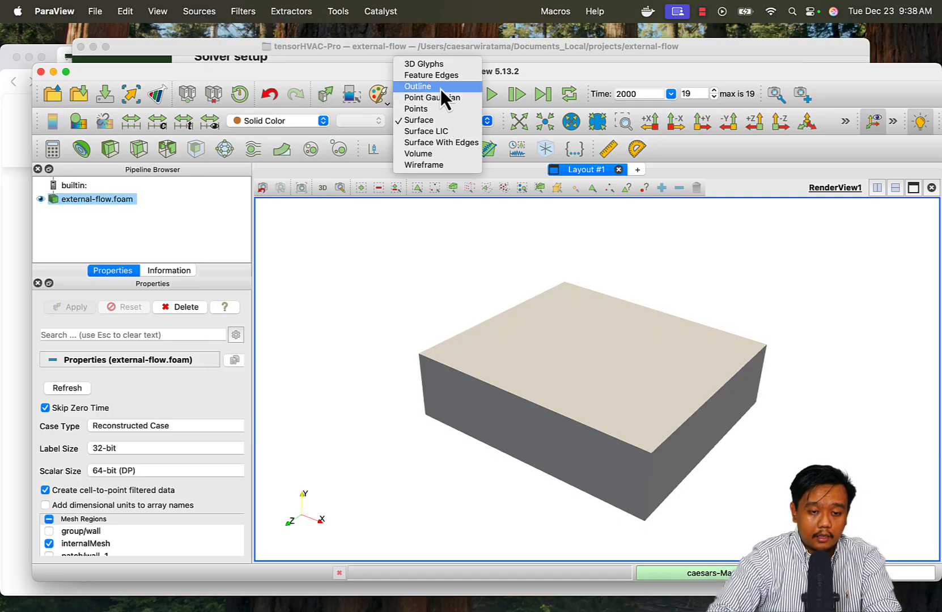
pyautogui.click(452, 76)
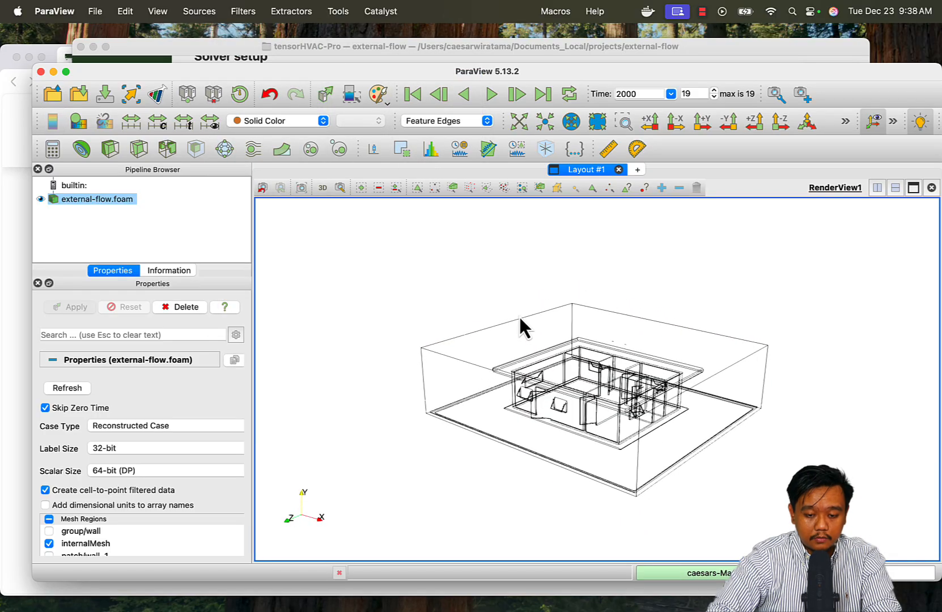
pyautogui.scroll(3, 600, 416)
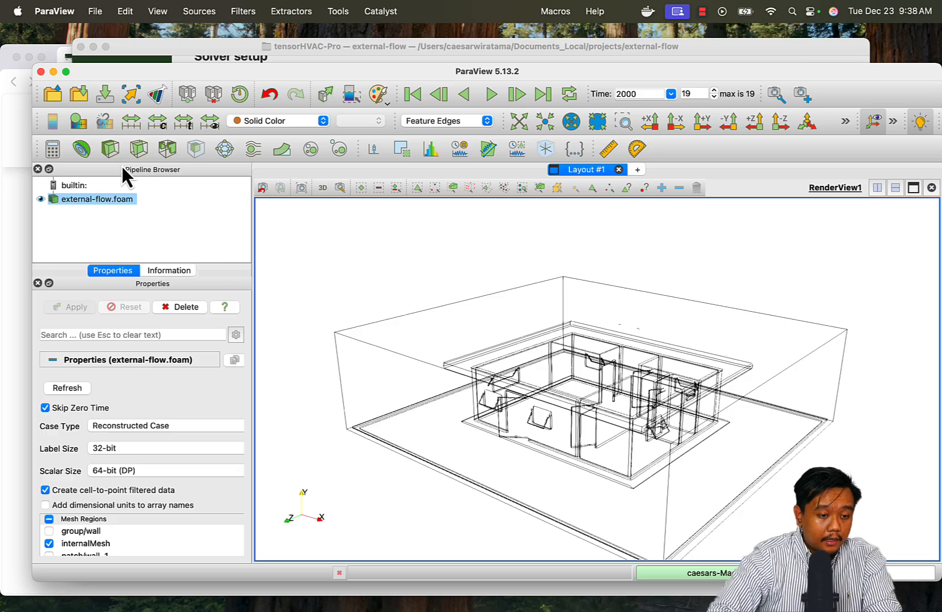
# Step: Create a Y-normal slice of the external-flow case through the rooms, with its origin at a Y of about 5.03
pyautogui.click(138, 146)
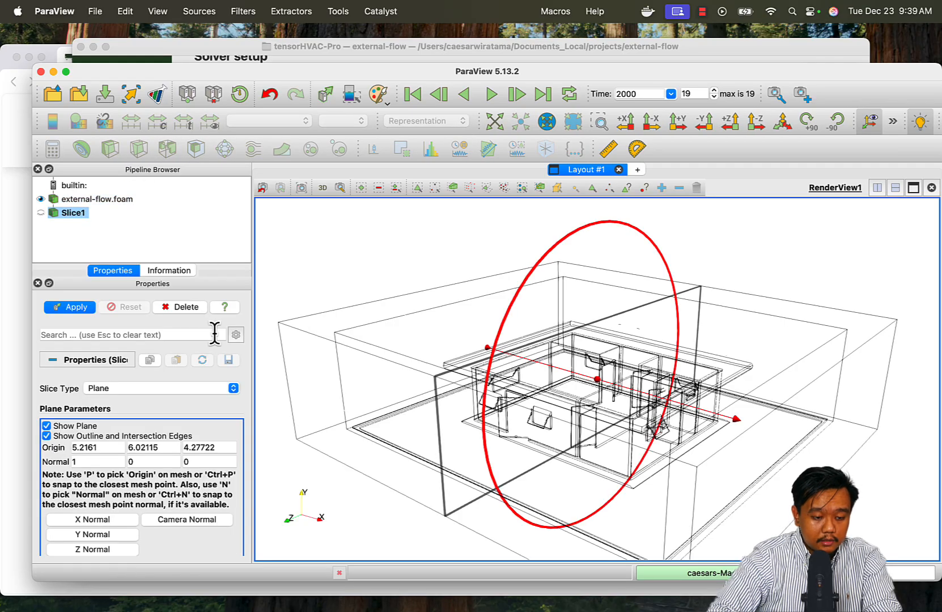
pyautogui.scroll(-3, 142, 453)
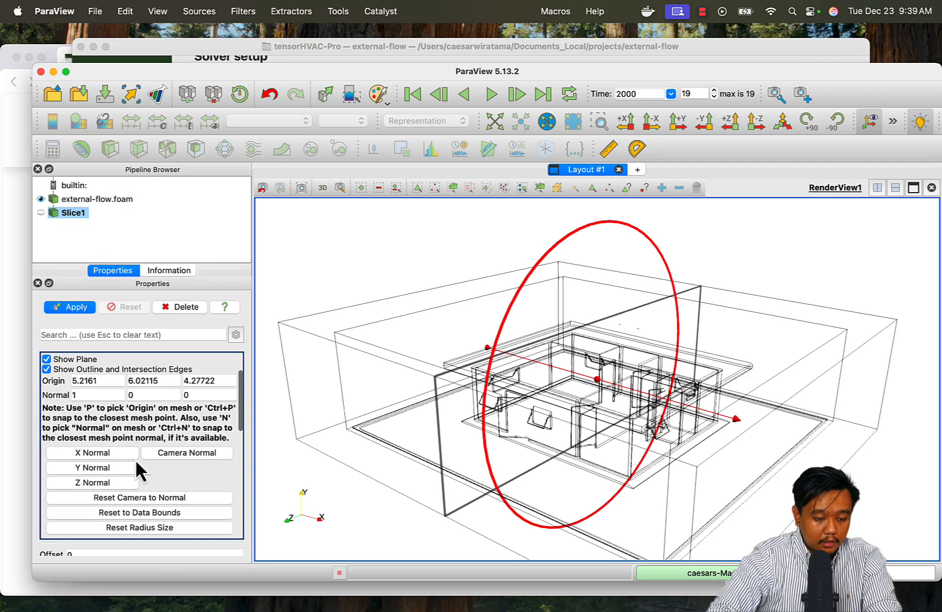
pyautogui.click(108, 469)
pyautogui.moveTo(547, 393); pyautogui.dragTo(549, 420)
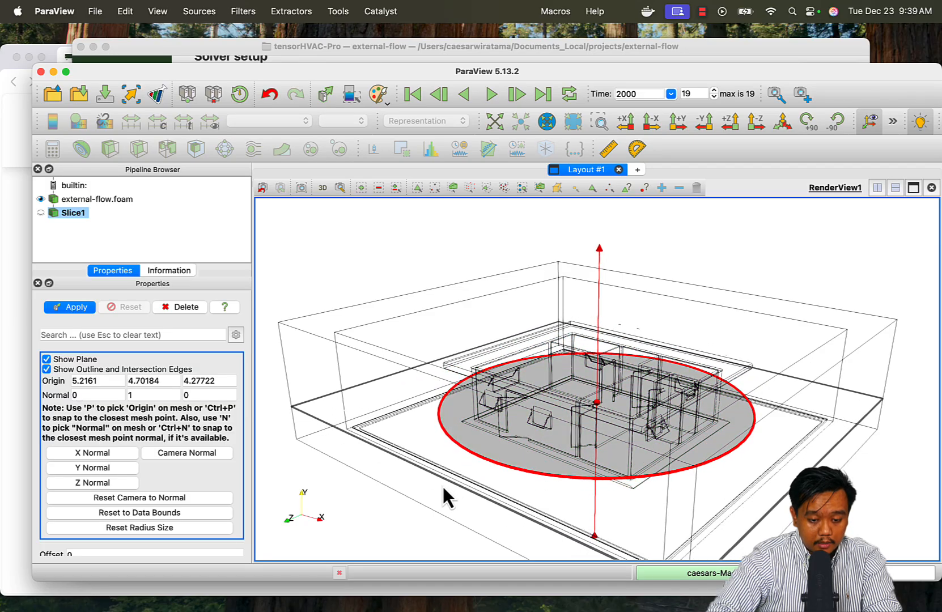
pyautogui.moveTo(443, 485); pyautogui.dragTo(444, 459)
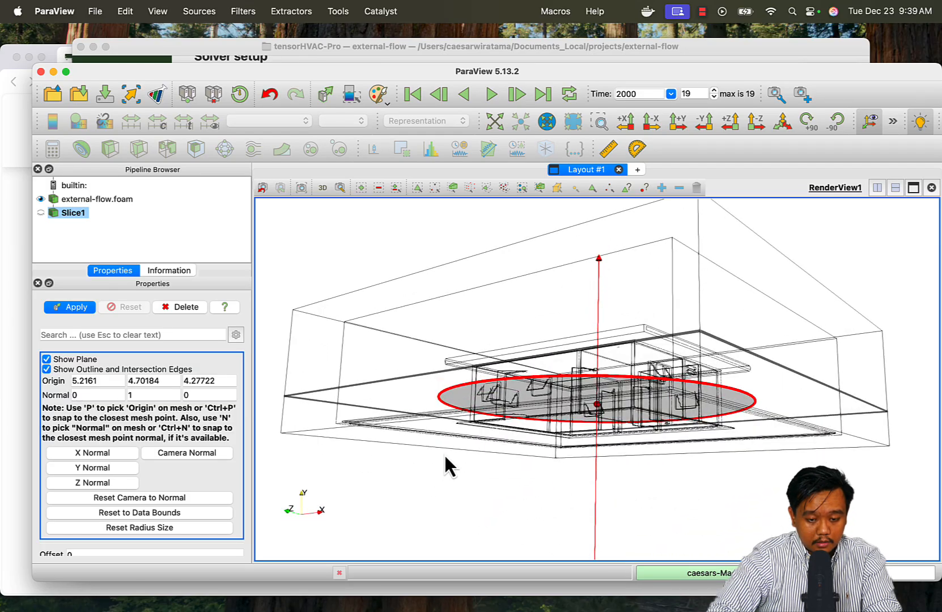
pyautogui.scroll(3, 564, 379)
pyautogui.moveTo(563, 422); pyautogui.dragTo(566, 409)
pyautogui.moveTo(479, 305); pyautogui.dragTo(483, 318)
pyautogui.moveTo(558, 380); pyautogui.dragTo(561, 409)
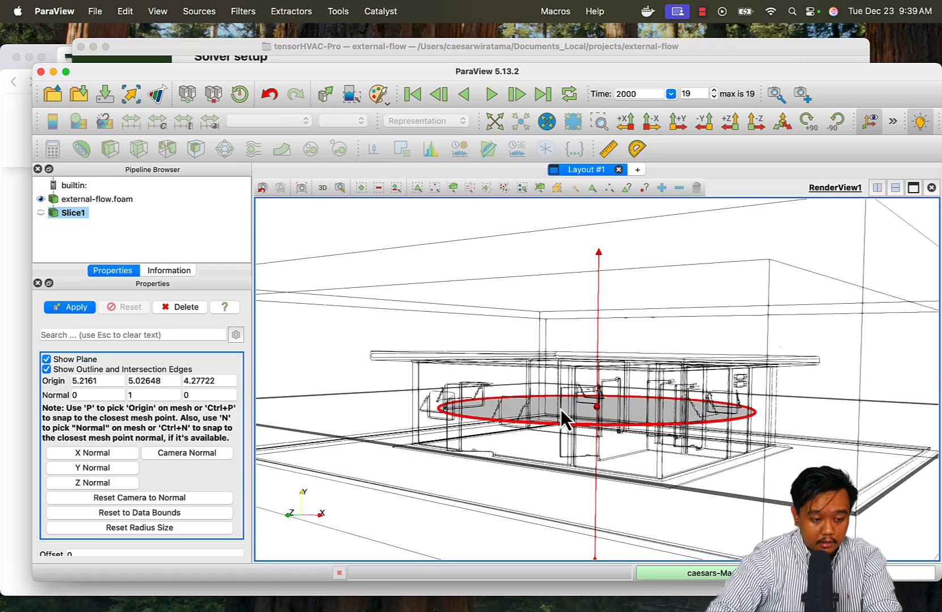
pyautogui.moveTo(444, 287); pyautogui.dragTo(454, 327)
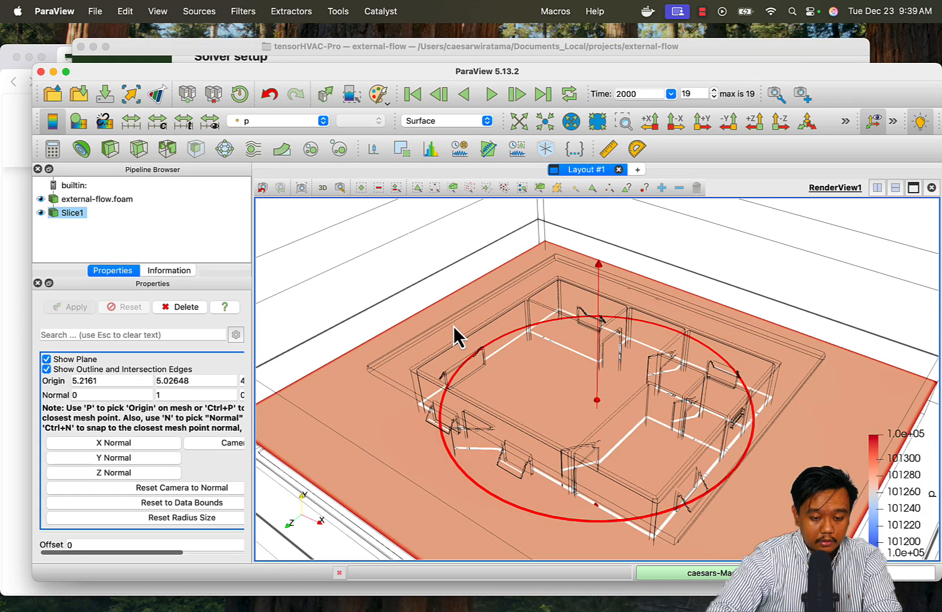
# Step: Hide the slice's plane widget and color the slice by the magnitude of velocity U
pyautogui.click(47, 360)
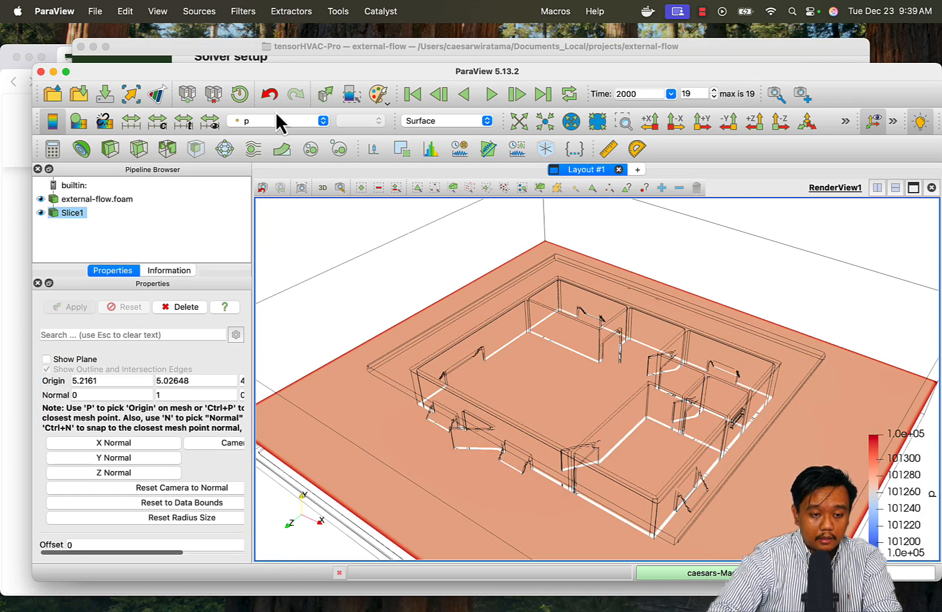
pyautogui.click(252, 120)
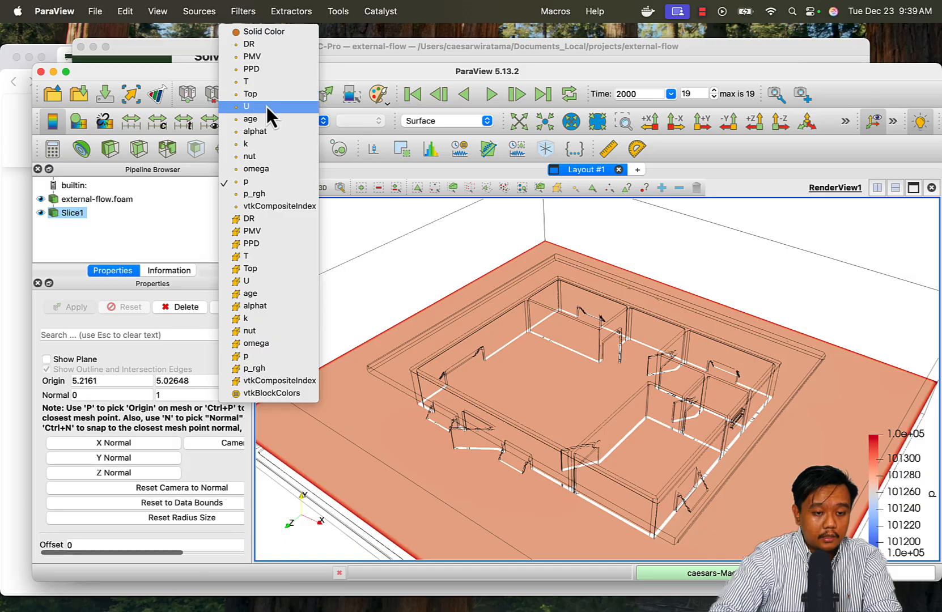
pyautogui.click(266, 106)
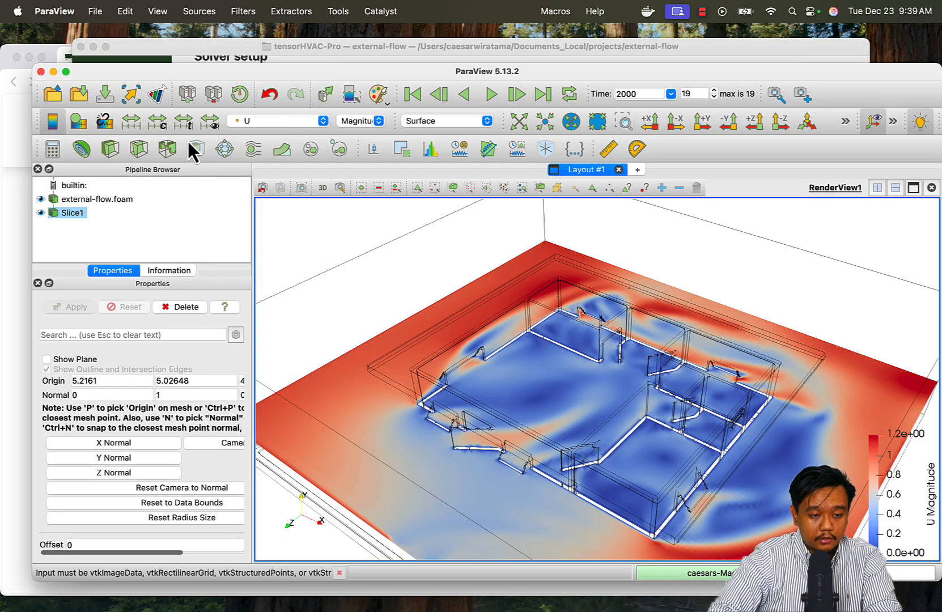
pyautogui.scroll(4, 601, 463)
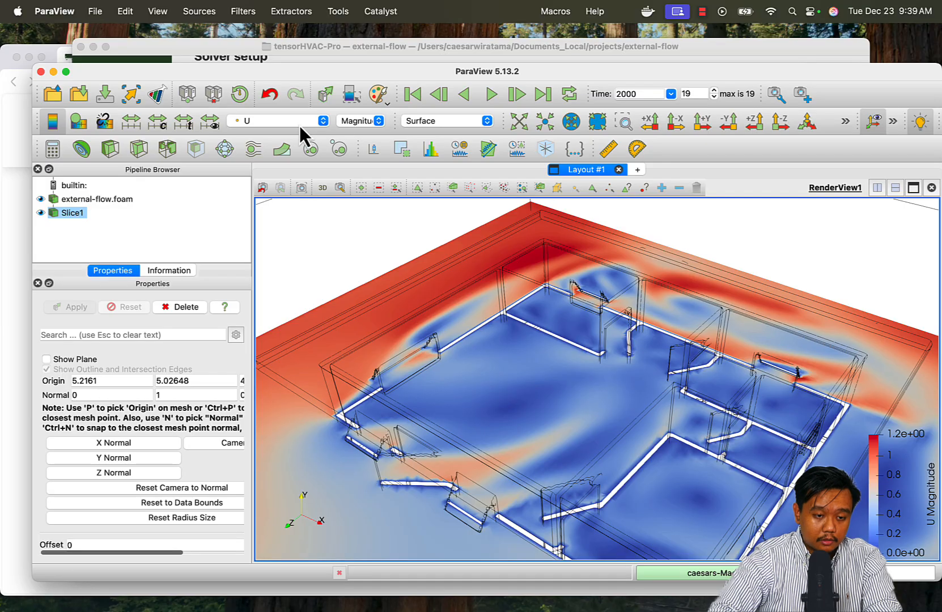
# Step: Color the slice by temperature T and rescale its color range to the visible data
pyautogui.click(283, 121)
pyautogui.click(259, 94)
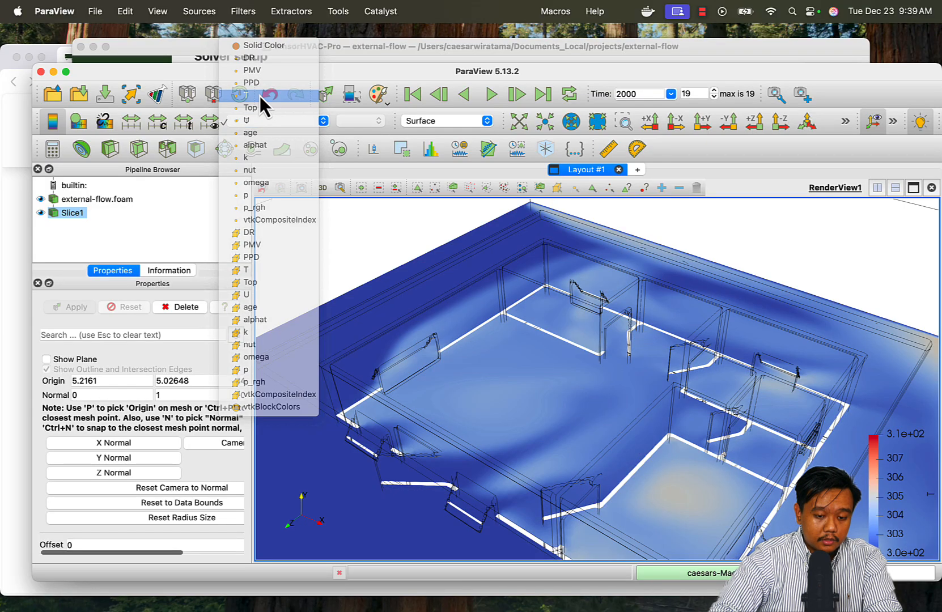
pyautogui.click(216, 127)
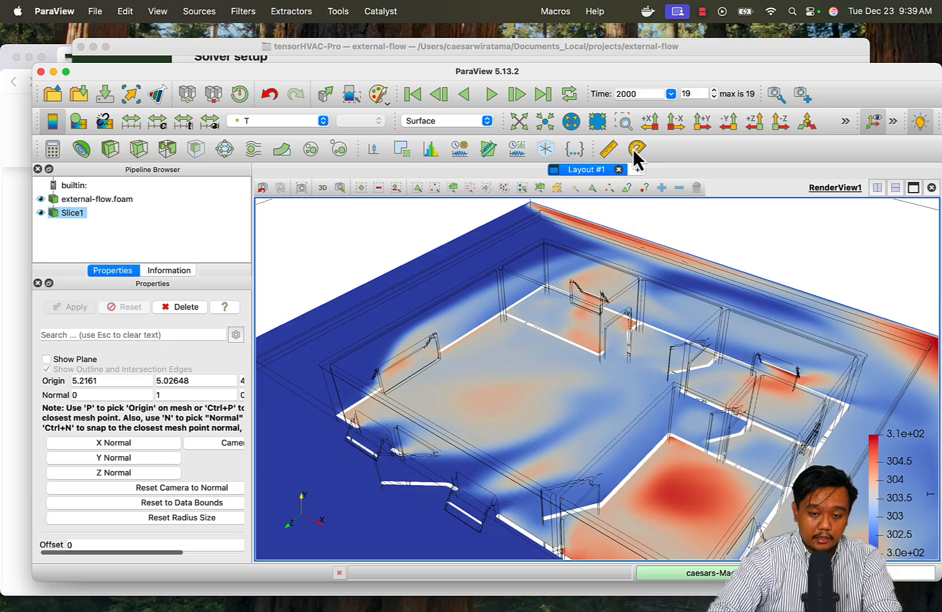
pyautogui.click(572, 122)
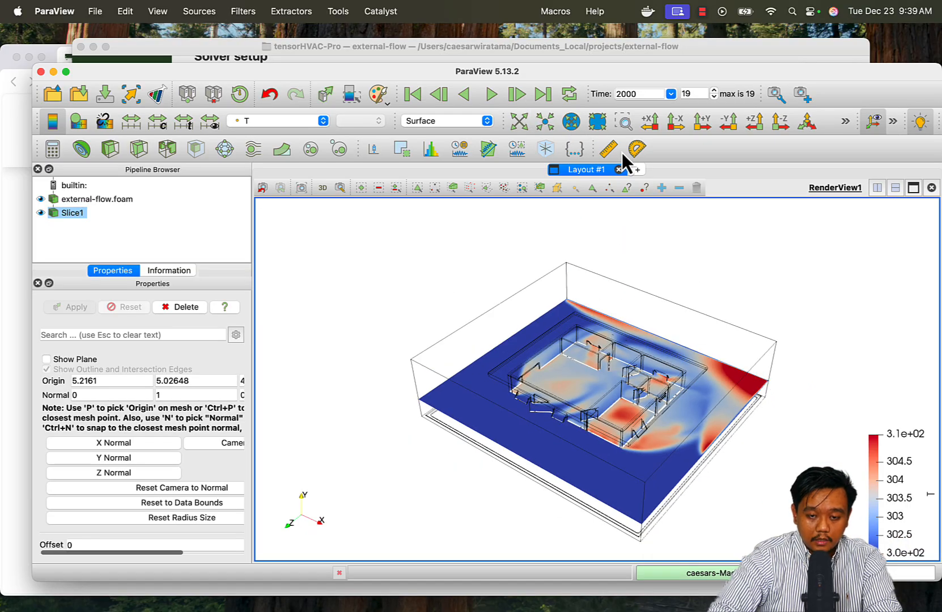
pyautogui.click(624, 123)
pyautogui.moveTo(516, 334); pyautogui.dragTo(655, 441)
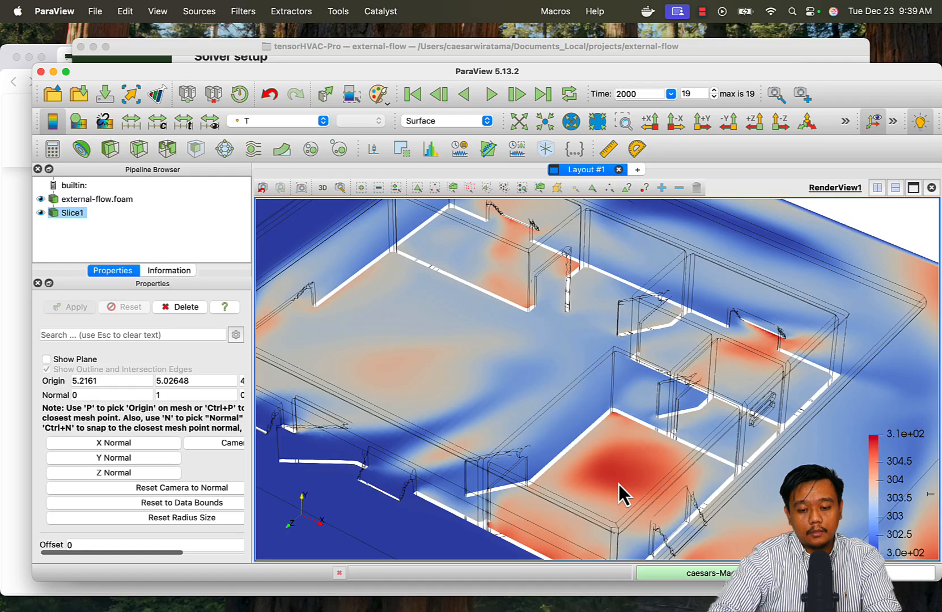
# Step: Color the slice by age and rescale its color range to the visible data
pyautogui.click(284, 123)
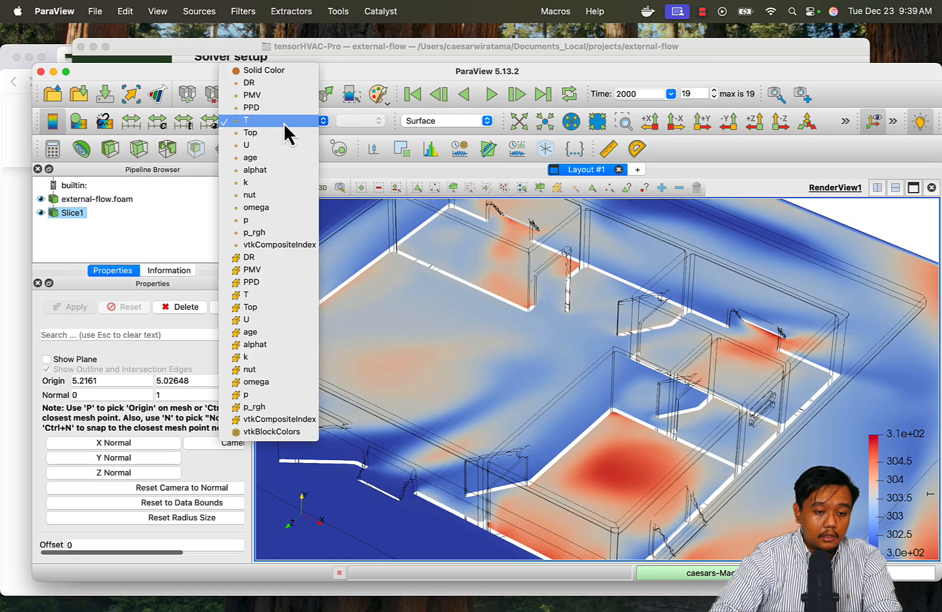
pyautogui.click(270, 158)
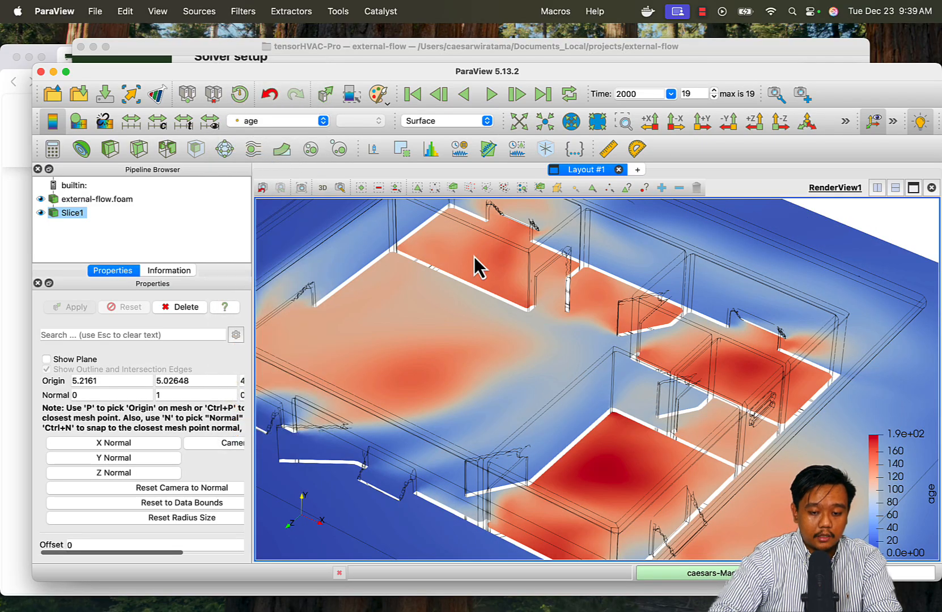
pyautogui.click(206, 123)
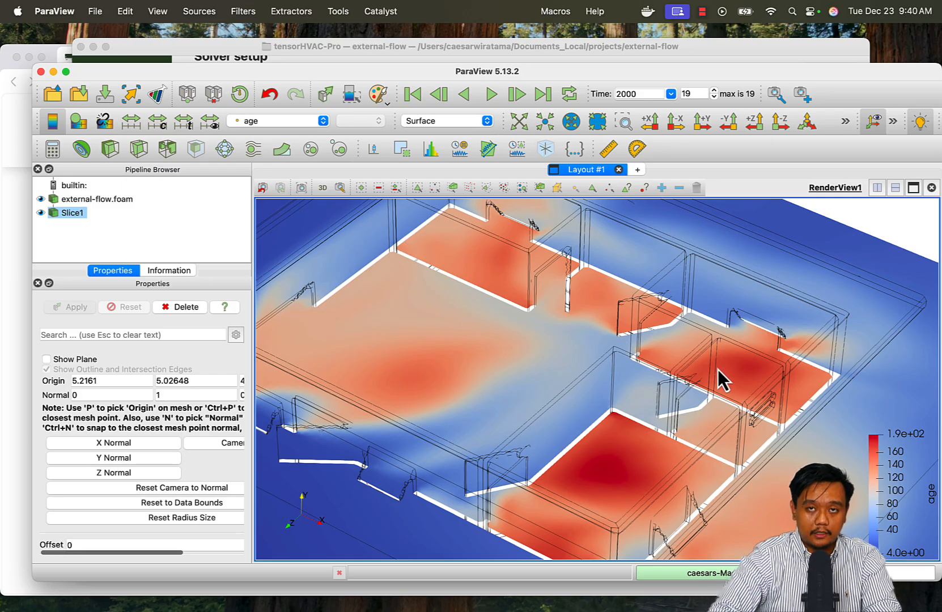
pyautogui.click(602, 399)
# Step: Color the slice by the point field DR and after that by PMV to compare the comfort fields
pyautogui.click(275, 121)
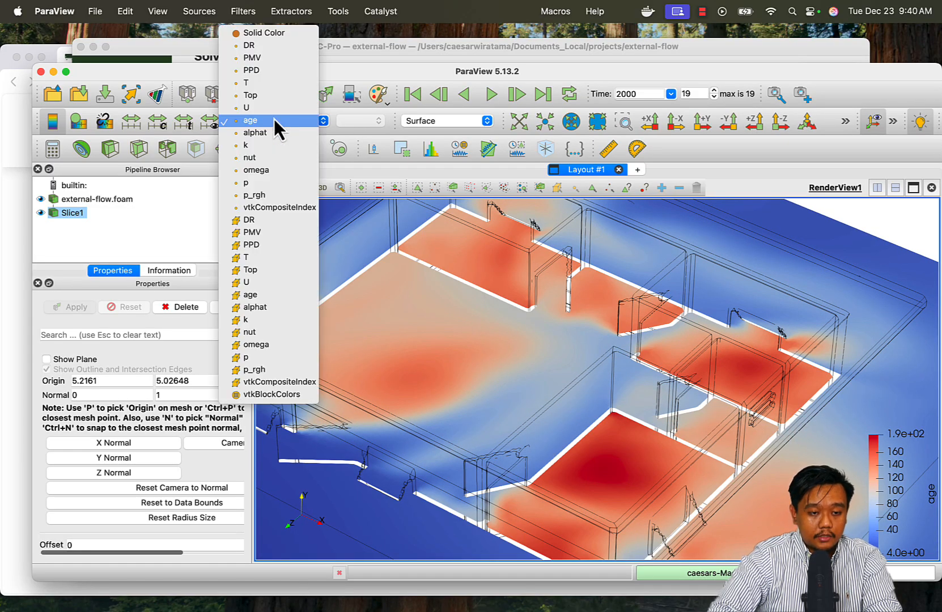
pyautogui.click(253, 49)
pyautogui.click(279, 118)
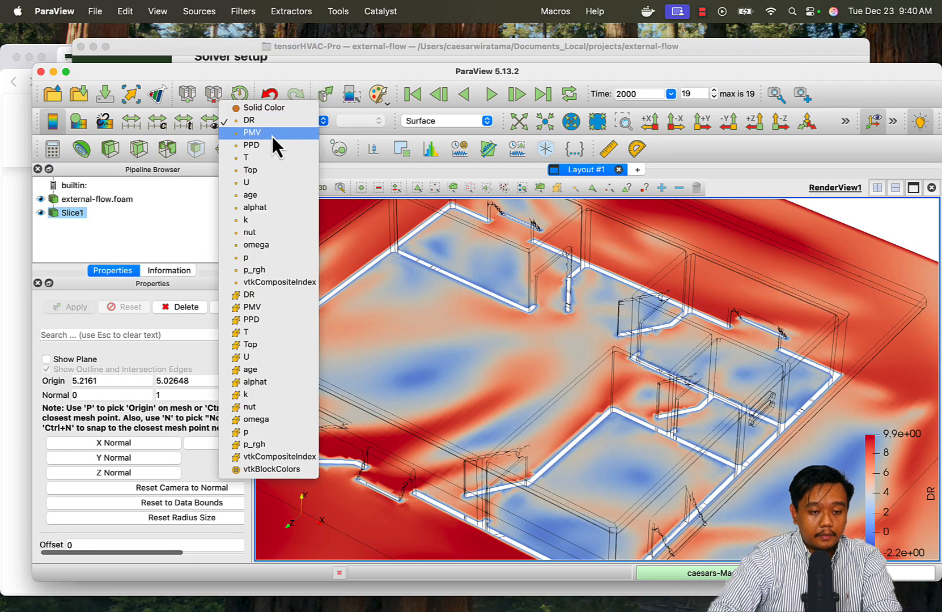
pyautogui.click(271, 134)
# Step: Color the slice by PPD and rescale its color range to the visible data
pyautogui.click(260, 128)
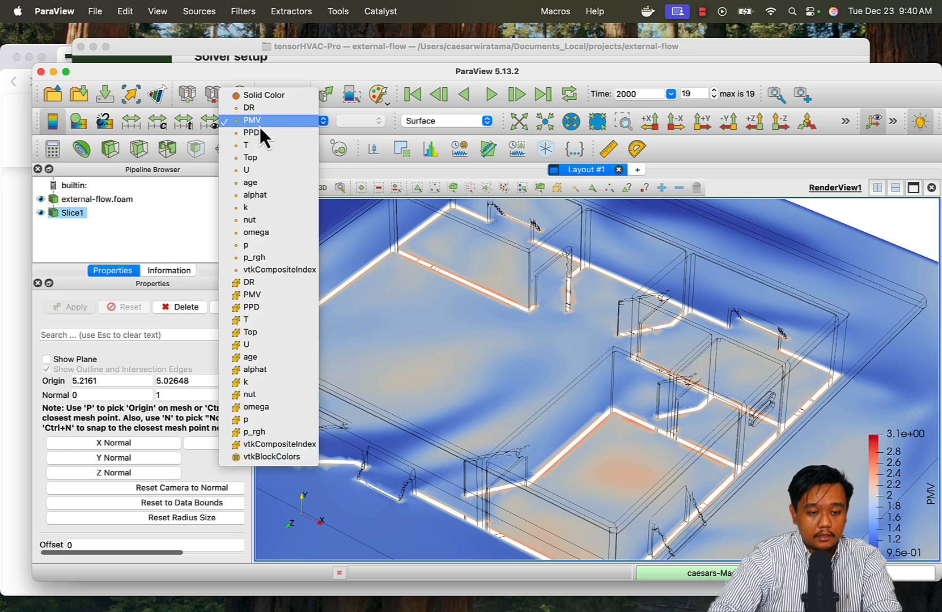
pyautogui.click(261, 133)
pyautogui.click(208, 121)
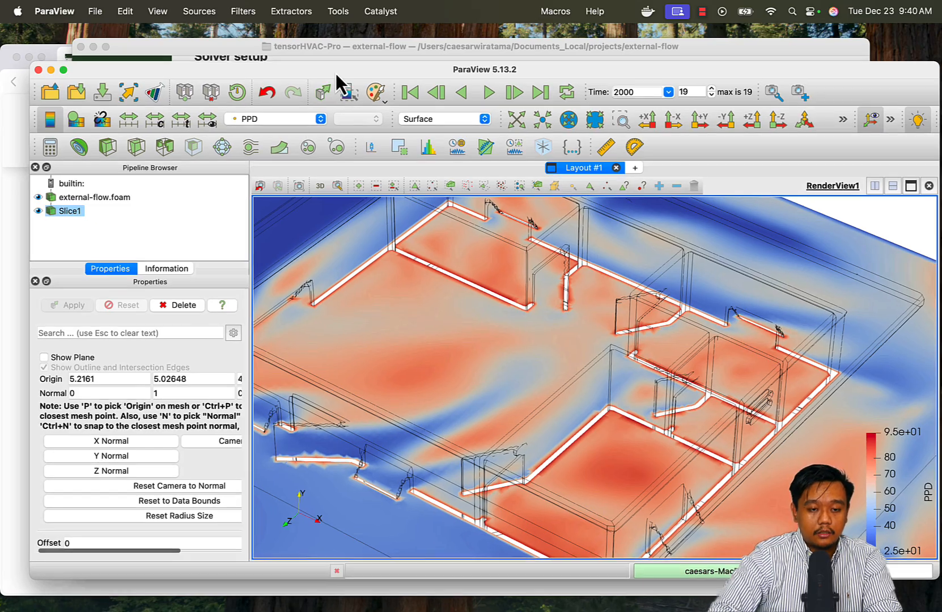
pyautogui.moveTo(337, 75); pyautogui.dragTo(329, 60)
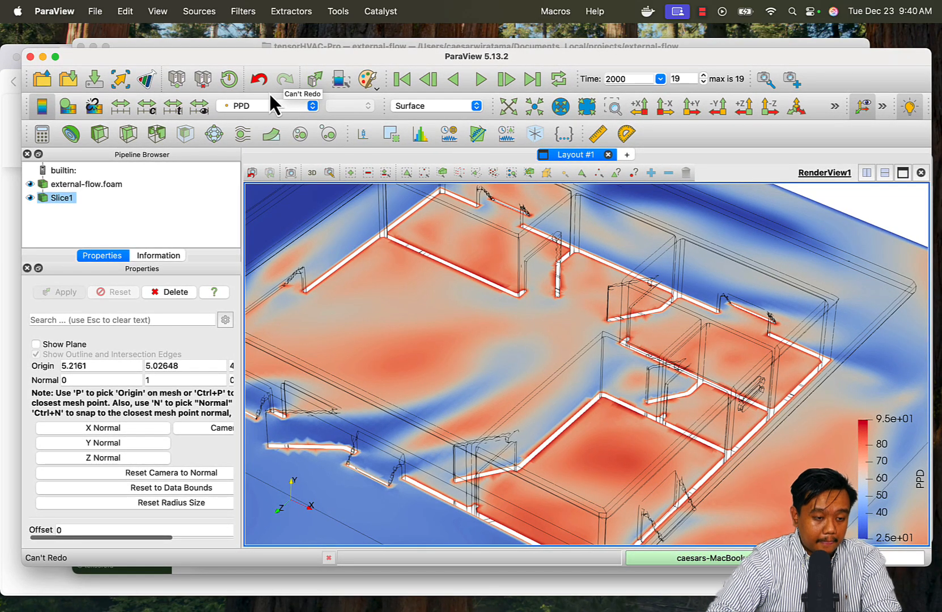
# Step: Color the slice by the magnitude of U and add arrow glyphs on it, oriented by U with no scale array
pyautogui.click(246, 108)
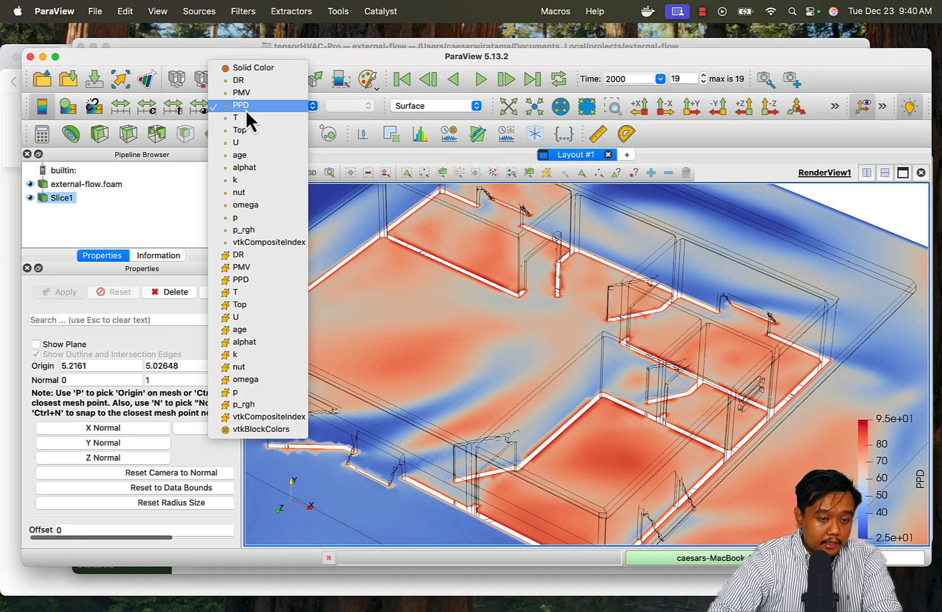
pyautogui.click(248, 143)
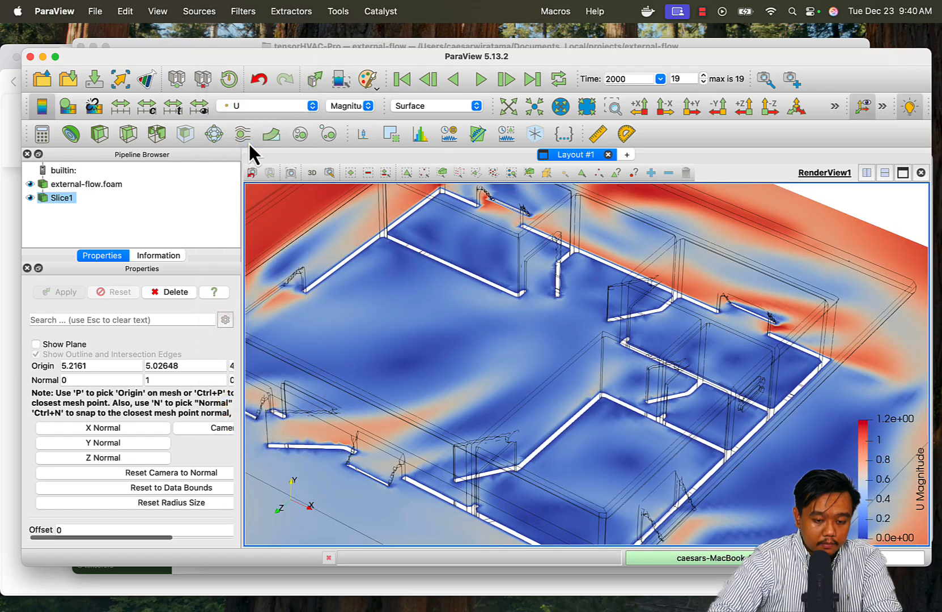
pyautogui.click(214, 133)
pyautogui.scroll(5, 168, 368)
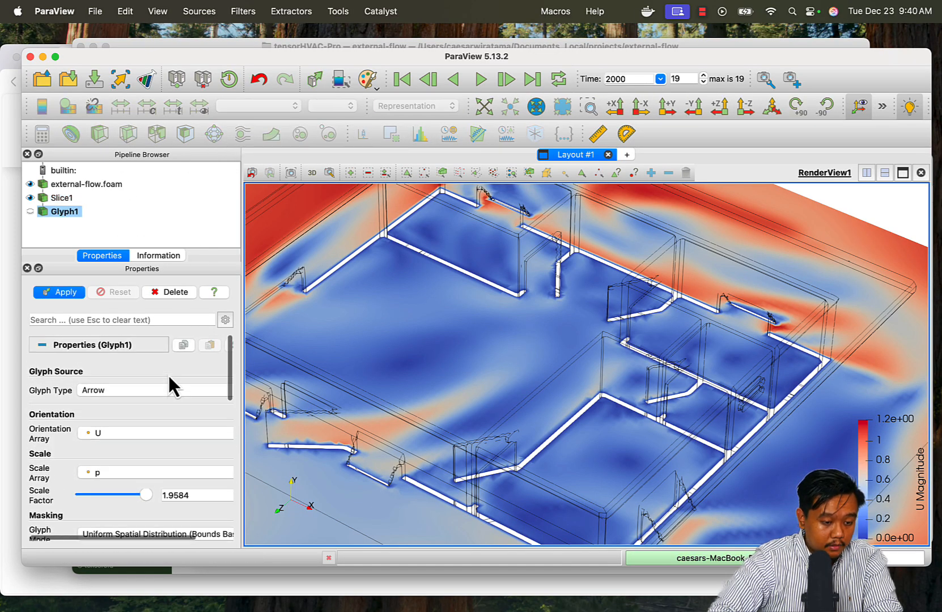
pyautogui.scroll(-2, 137, 419)
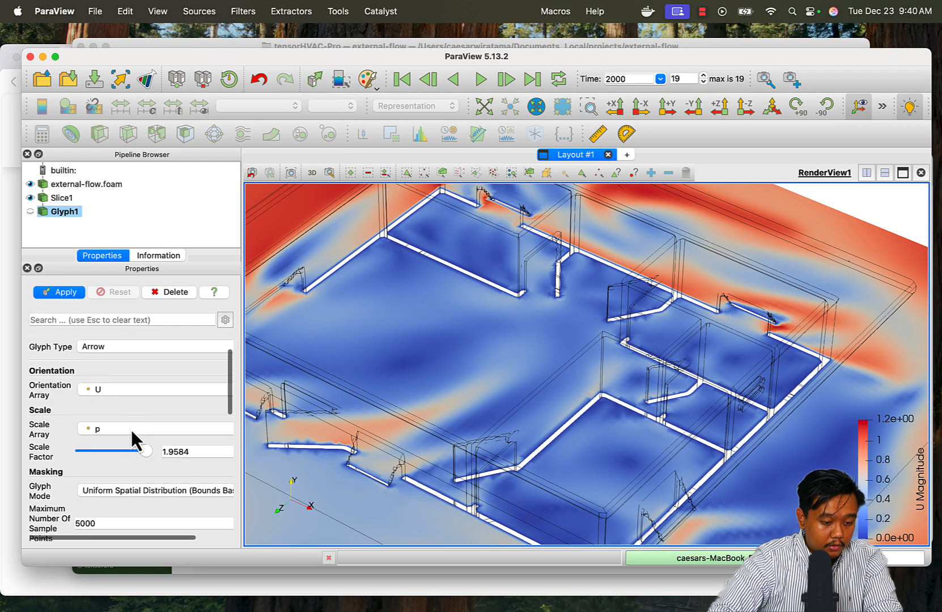
pyautogui.click(129, 431)
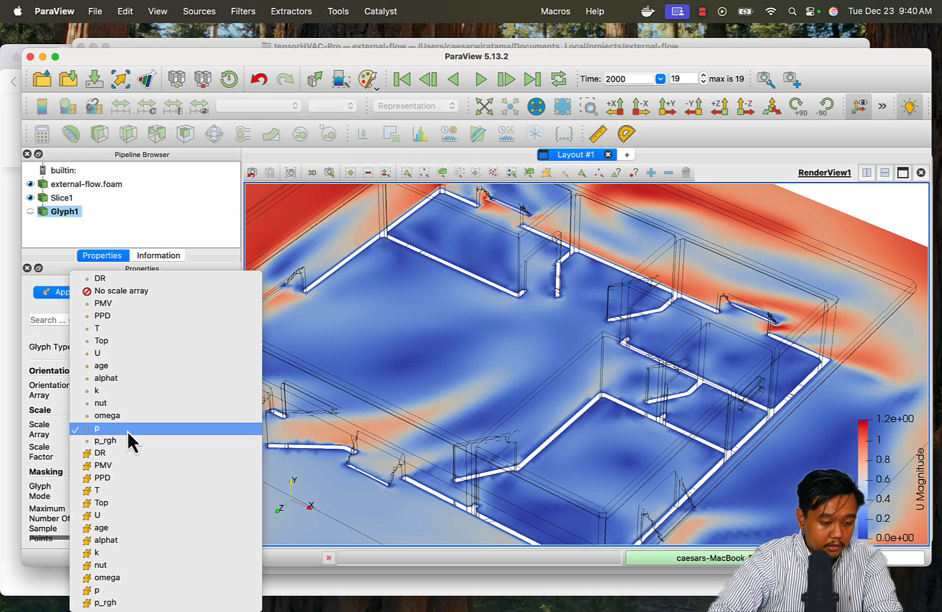
pyautogui.click(148, 291)
pyautogui.scroll(-2, 175, 404)
pyautogui.scroll(-3, 173, 399)
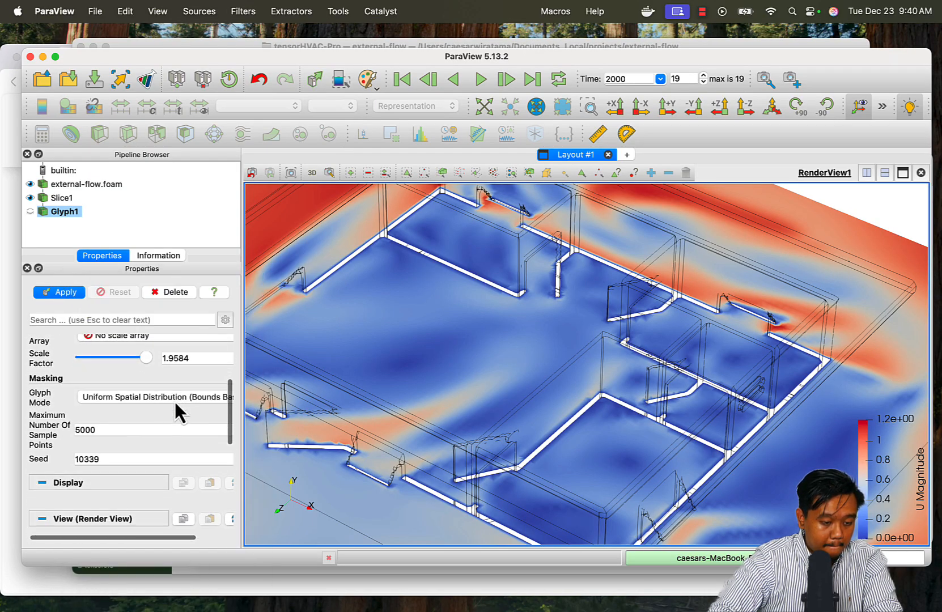
pyautogui.click(62, 292)
# Step: Reduce the arrow glyphs' scale factor to about 0.47 and apply it
pyautogui.scroll(-2, 184, 368)
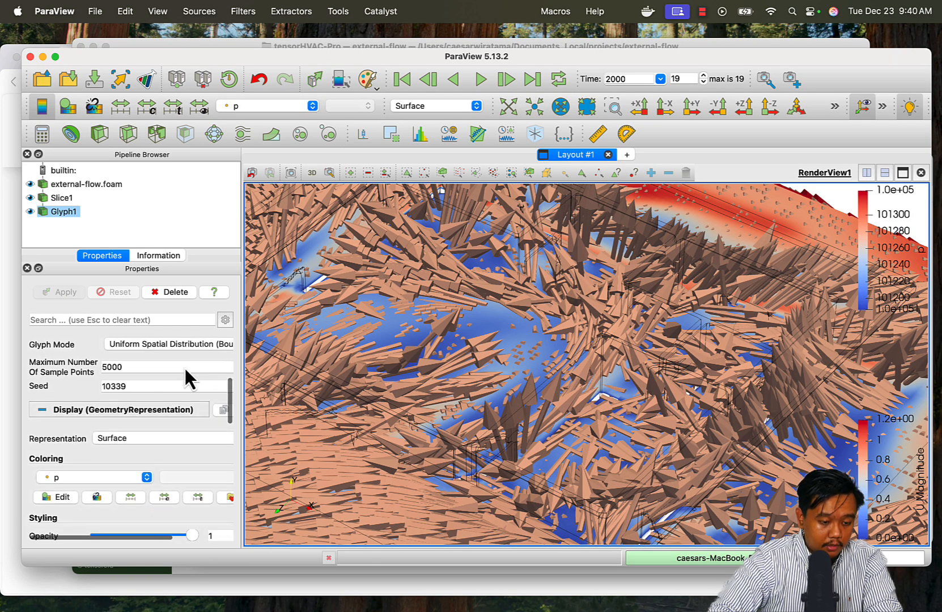
pyautogui.scroll(4, 185, 368)
pyautogui.moveTo(176, 402); pyautogui.dragTo(123, 400)
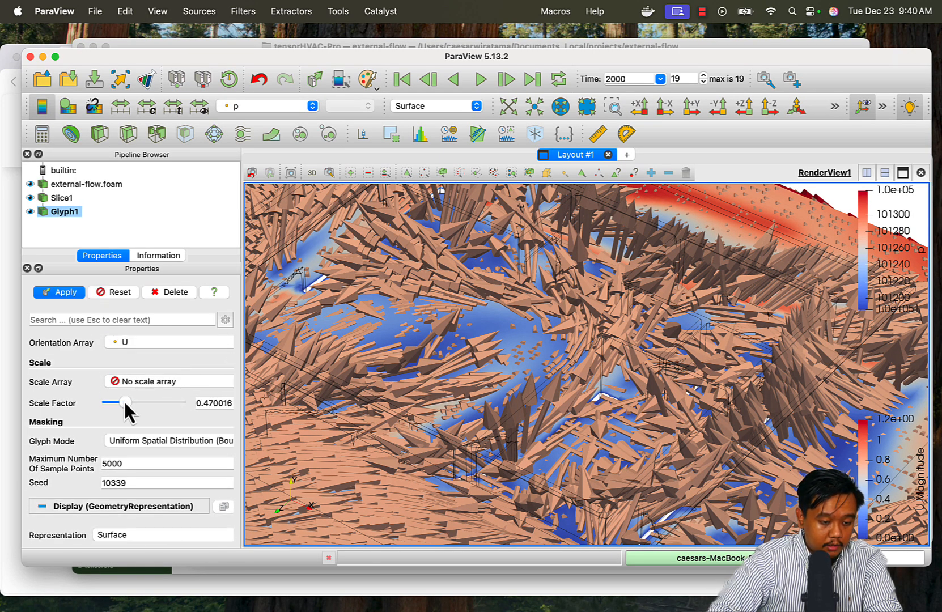
pyautogui.click(60, 291)
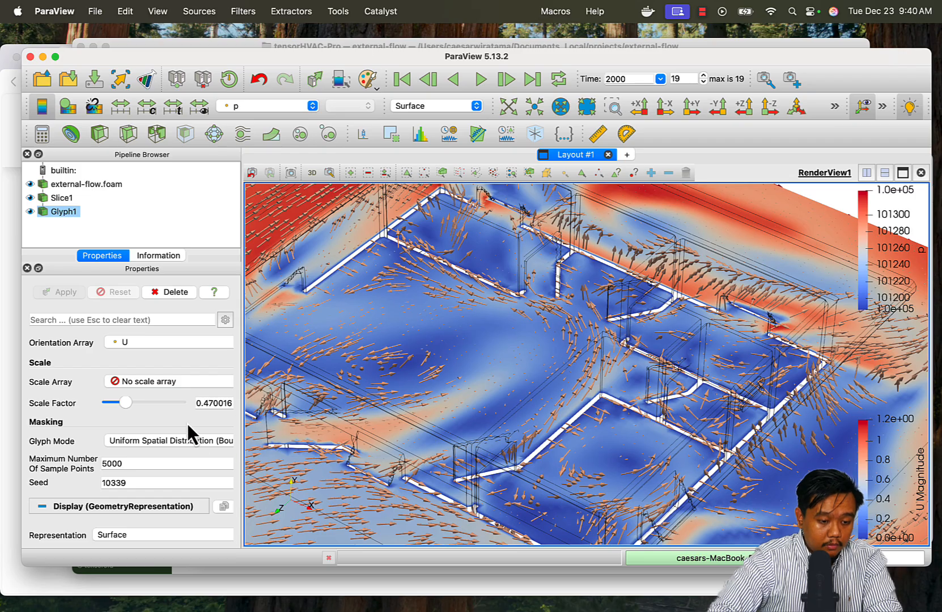
# Step: Display the arrow glyphs in solid color and set that color to black (#000000)
pyautogui.scroll(1, 158, 374)
pyautogui.click(250, 107)
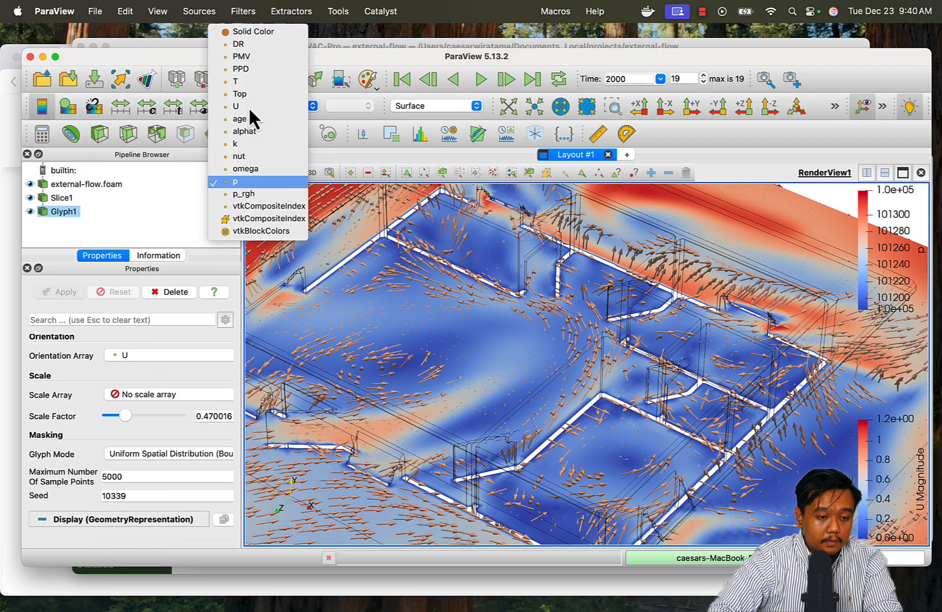
pyautogui.click(247, 33)
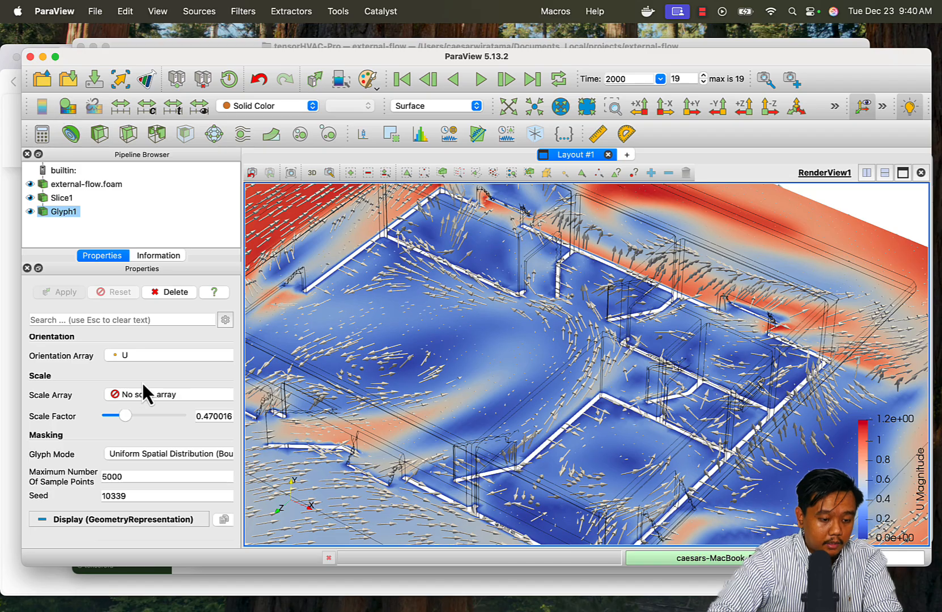
pyautogui.scroll(3, 148, 385)
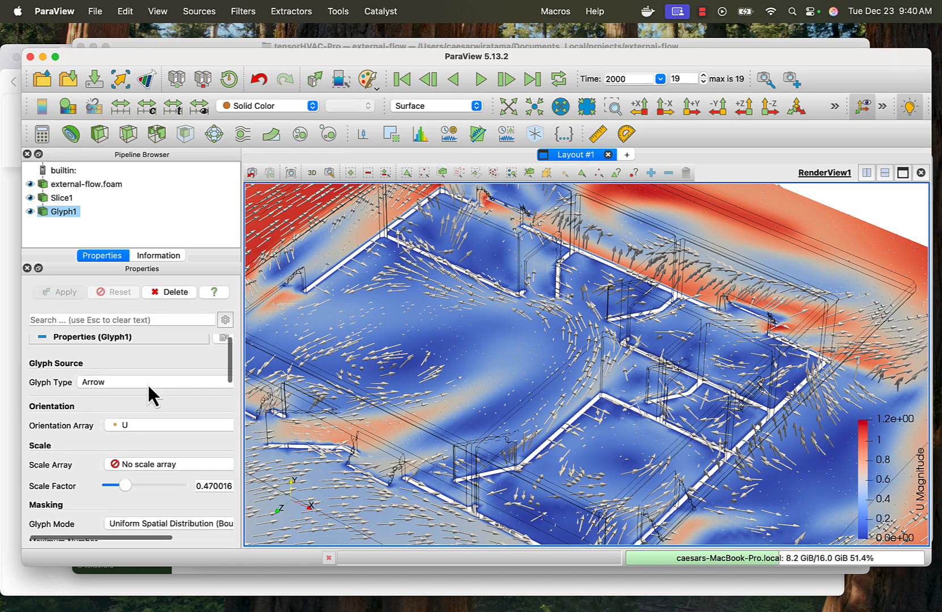
pyautogui.scroll(-10, 148, 383)
pyautogui.scroll(5, 148, 385)
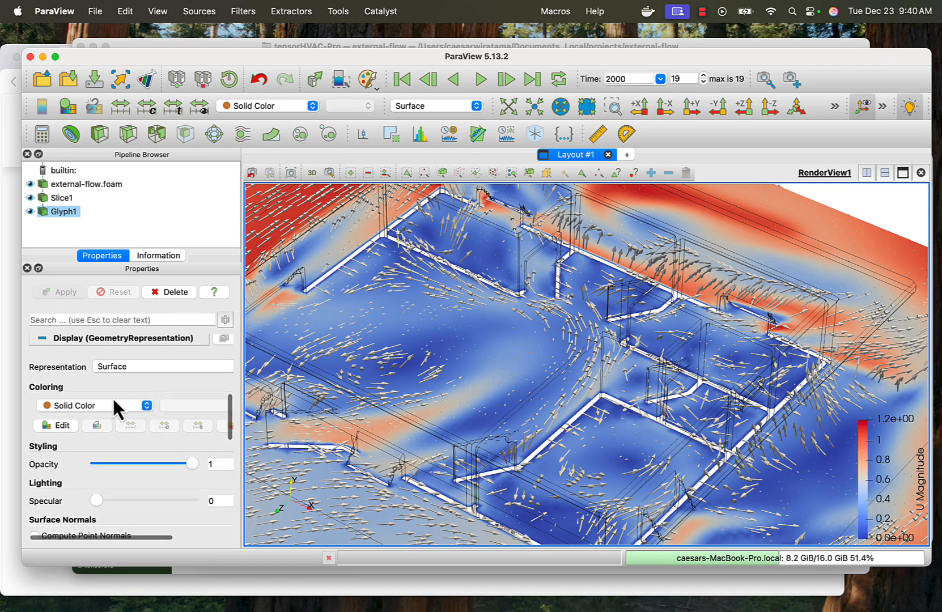
pyautogui.click(62, 425)
pyautogui.click(311, 197)
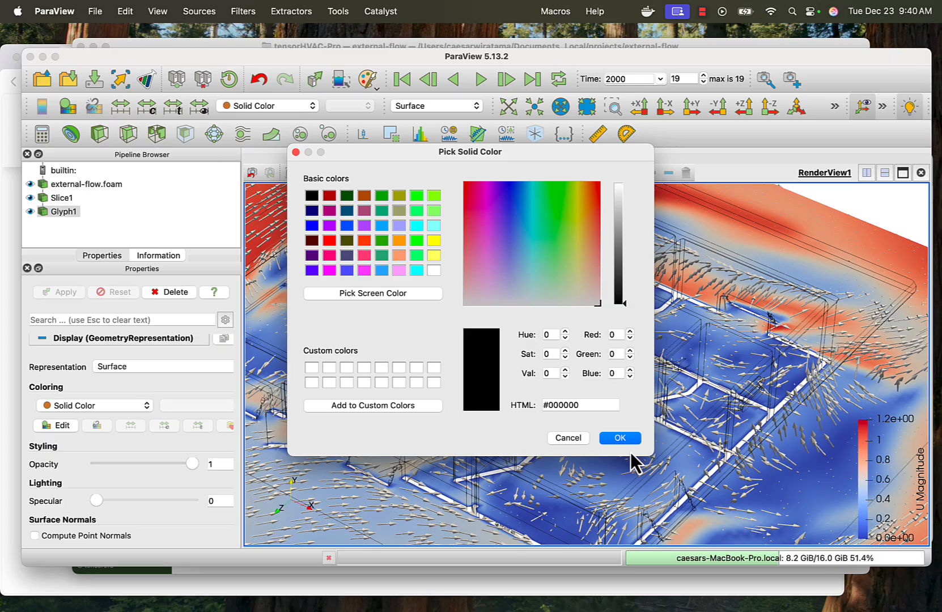
pyautogui.click(623, 439)
# Step: Lower the opacity of the slice to about 0.43 so the black arrows stand out
pyautogui.scroll(5, 181, 389)
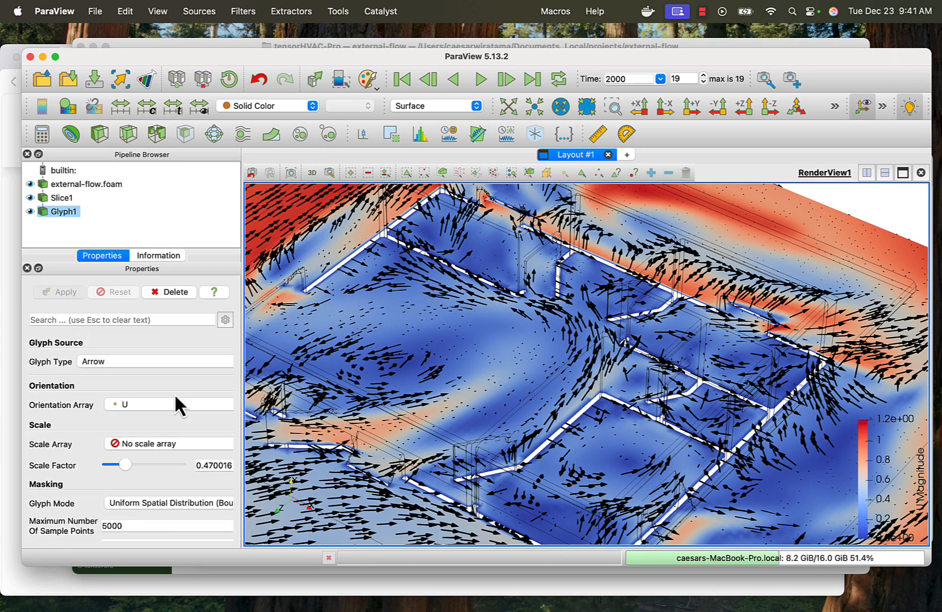
pyautogui.scroll(2, 173, 392)
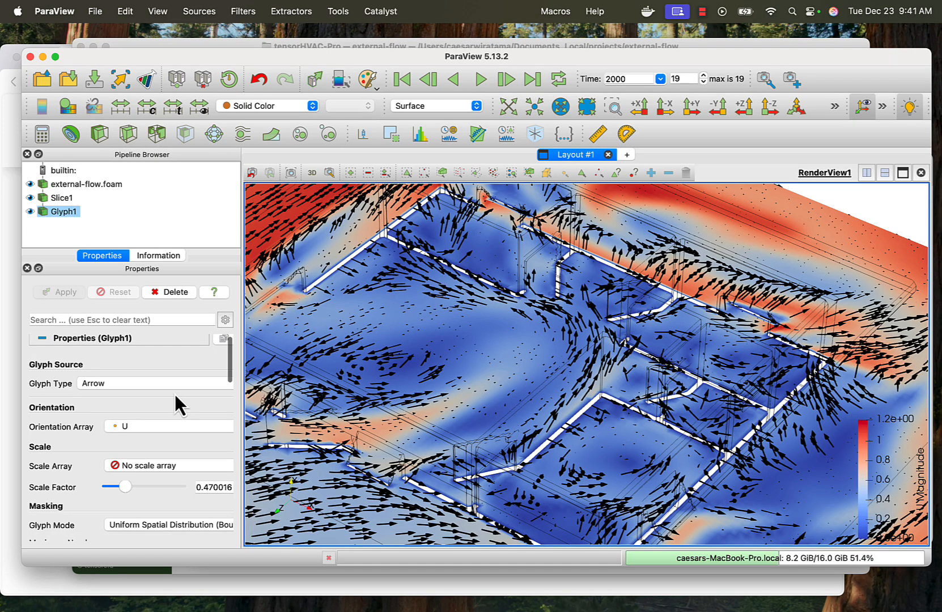
pyautogui.scroll(-12, 176, 396)
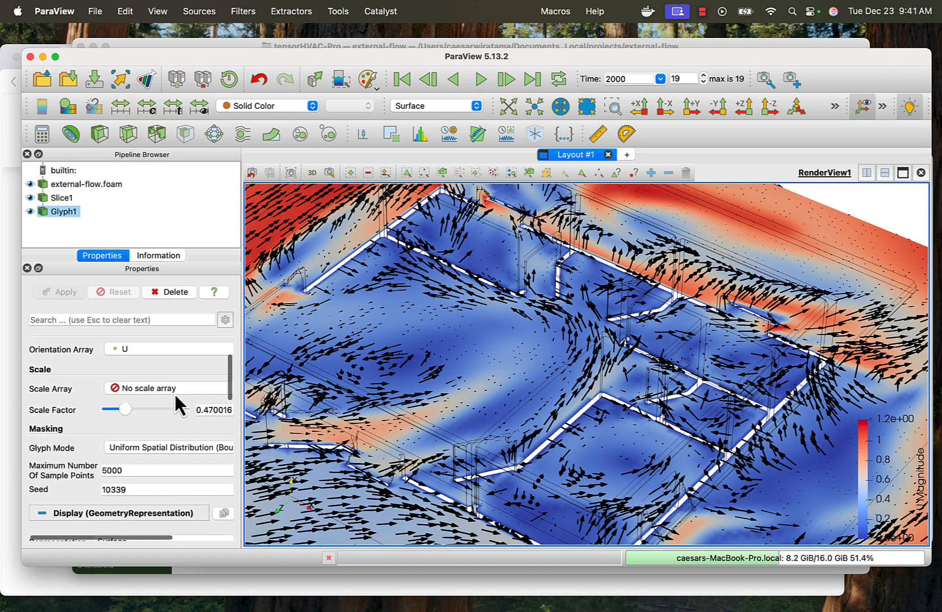
pyautogui.scroll(-8, 173, 392)
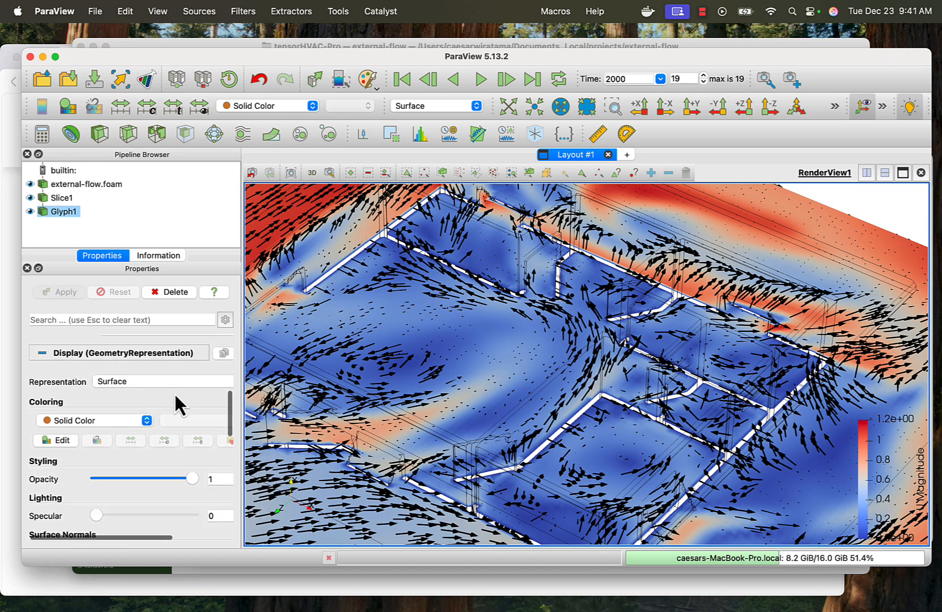
pyautogui.scroll(13, 173, 392)
pyautogui.click(62, 198)
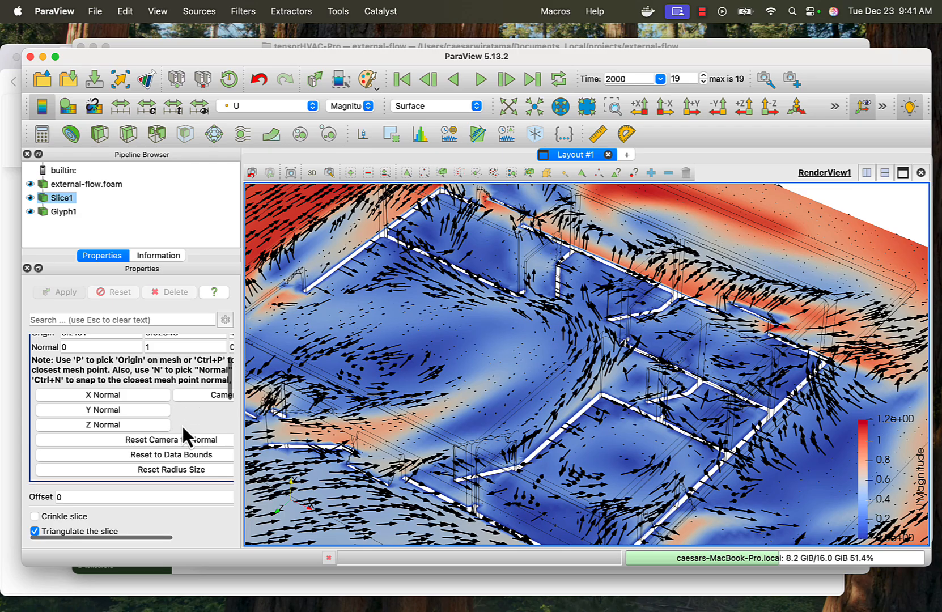
pyautogui.scroll(-14, 182, 426)
pyautogui.scroll(-1, 182, 429)
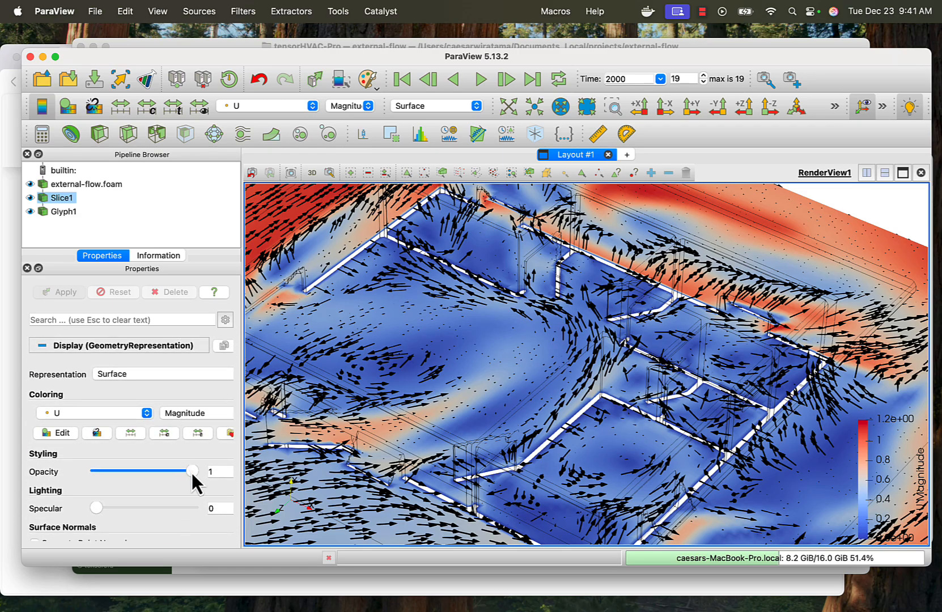
pyautogui.moveTo(191, 471); pyautogui.dragTo(137, 471)
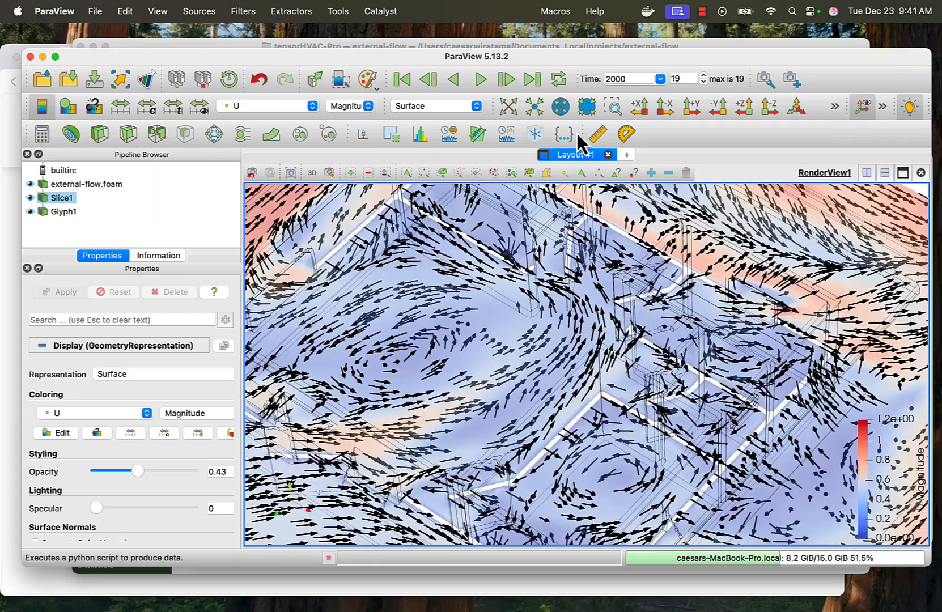
# Step: View the house from above along the -Y direction and zoom in until the rooms fill the view
pyautogui.click(718, 107)
pyautogui.scroll(5, 606, 413)
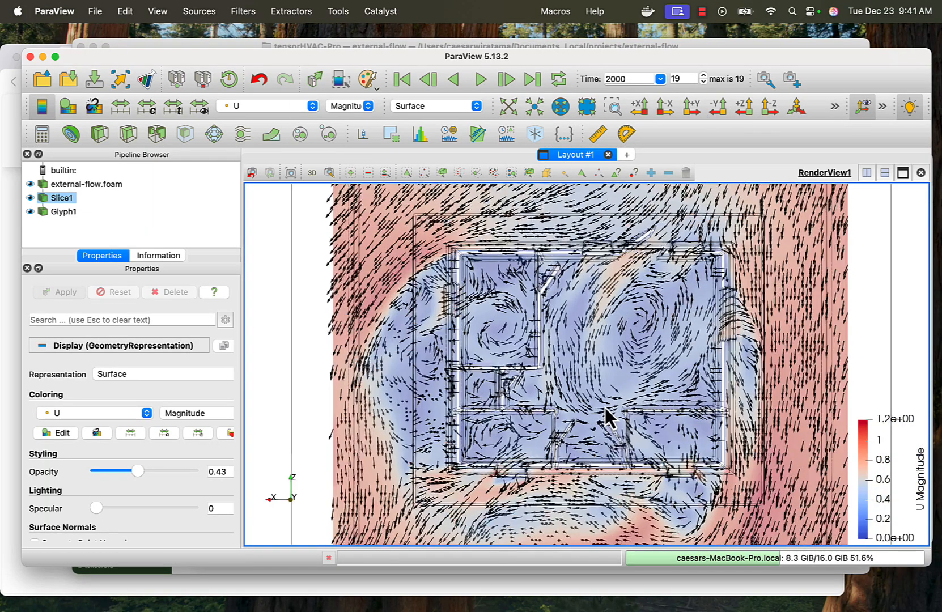
pyautogui.scroll(5, 605, 408)
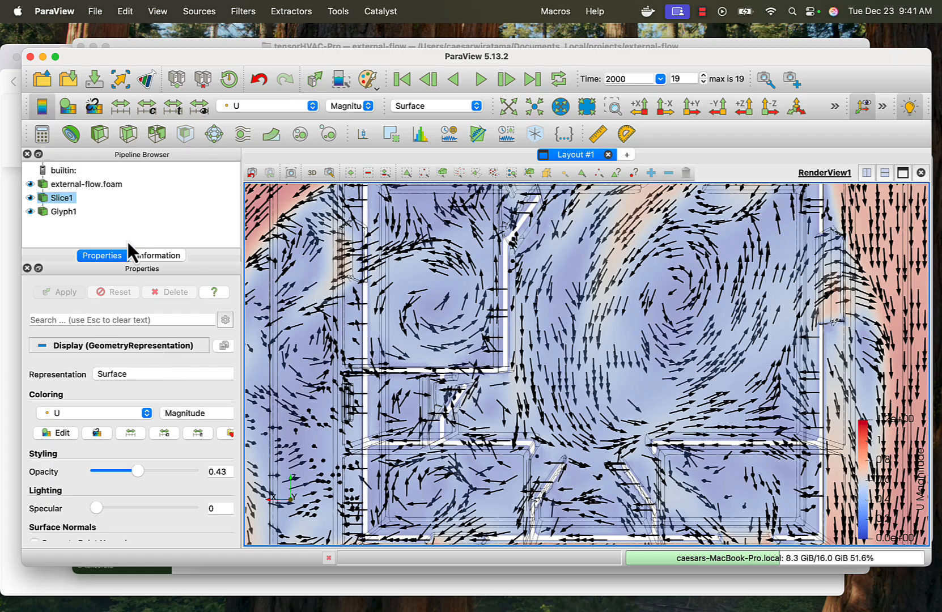
pyautogui.scroll(-5, 575, 395)
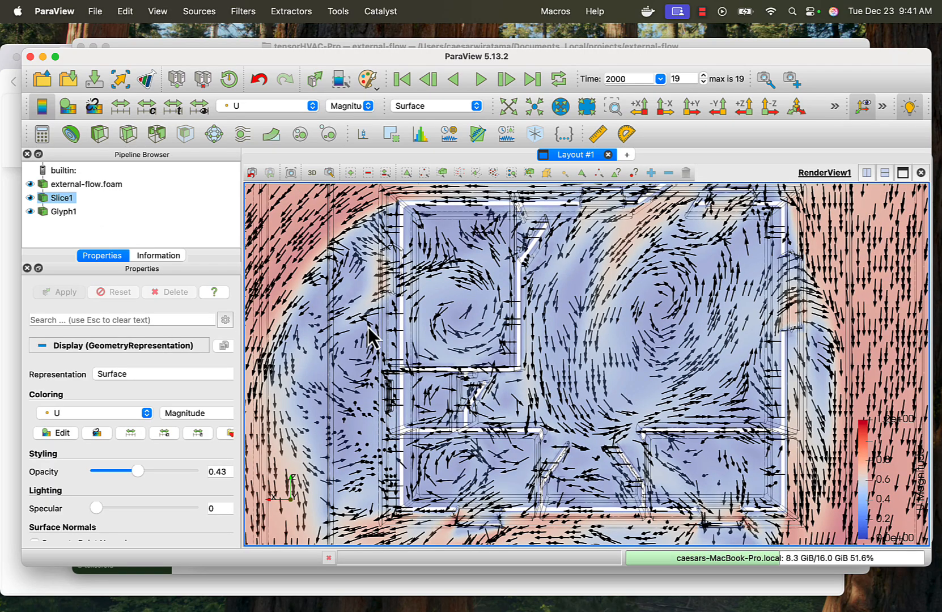
# Step: Reduce the arrow glyphs' scale factor to about 0.235 and apply it
pyautogui.click(59, 213)
pyautogui.scroll(5, 159, 441)
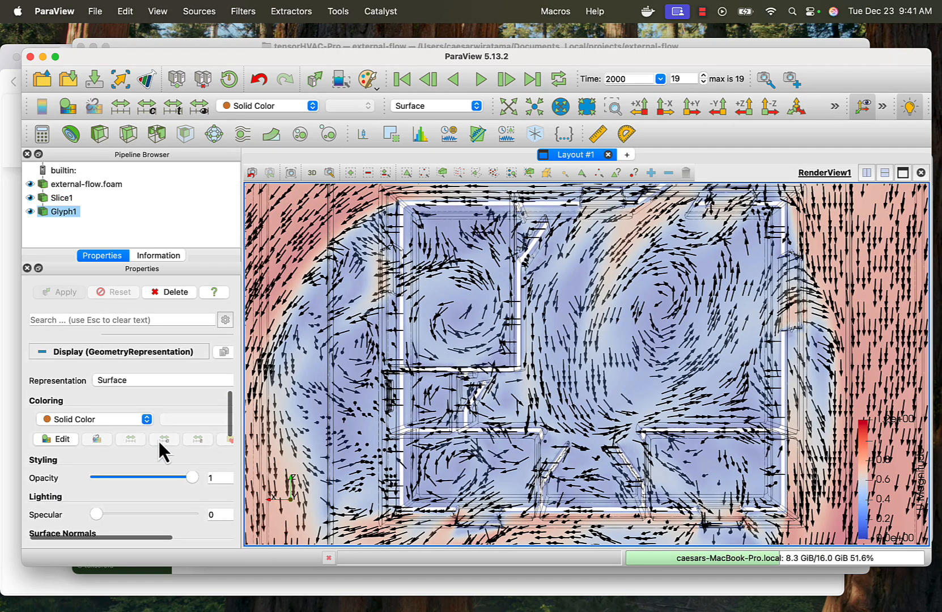
pyautogui.scroll(3, 159, 441)
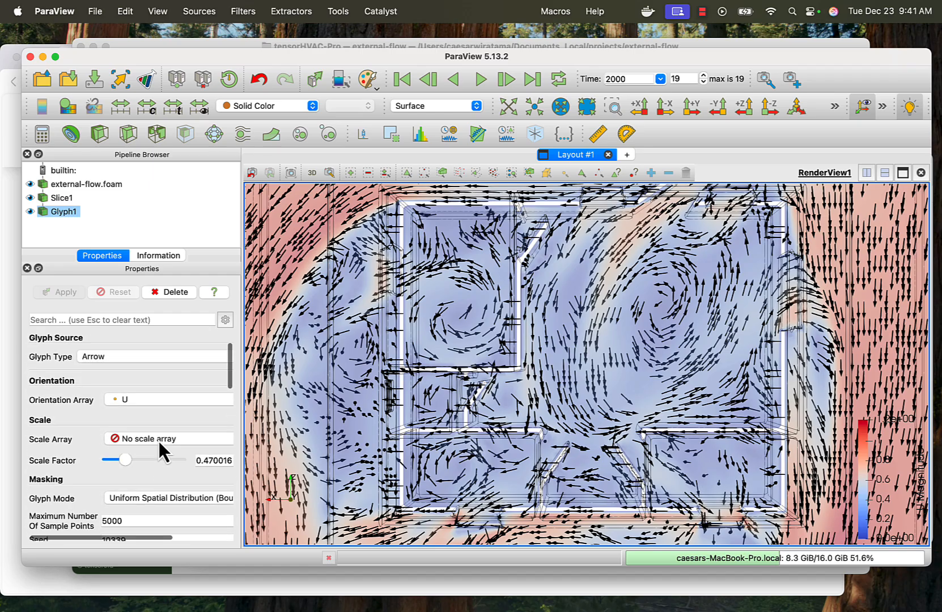
pyautogui.moveTo(130, 459); pyautogui.dragTo(117, 458)
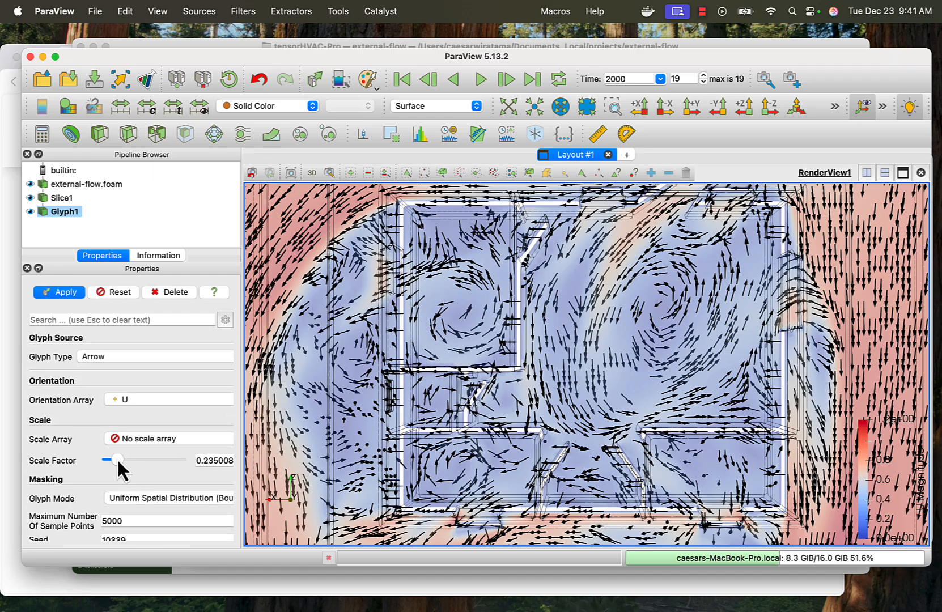
pyautogui.click(51, 293)
# Step: Set the glyphs' maximum number of sample points to 10000 and apply it, then view the arrows in the rooms
pyautogui.scroll(-2, 107, 433)
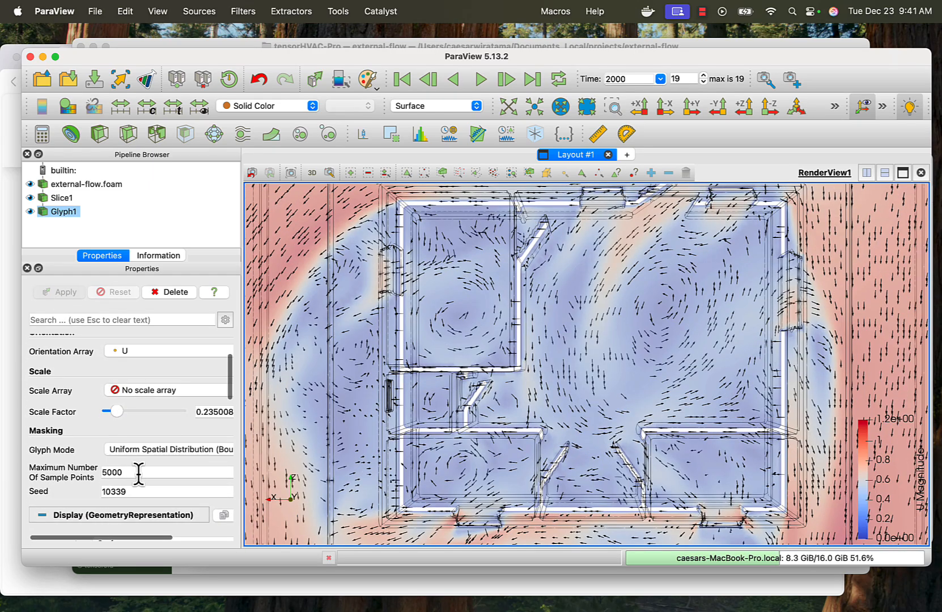
pyautogui.click(102, 472)
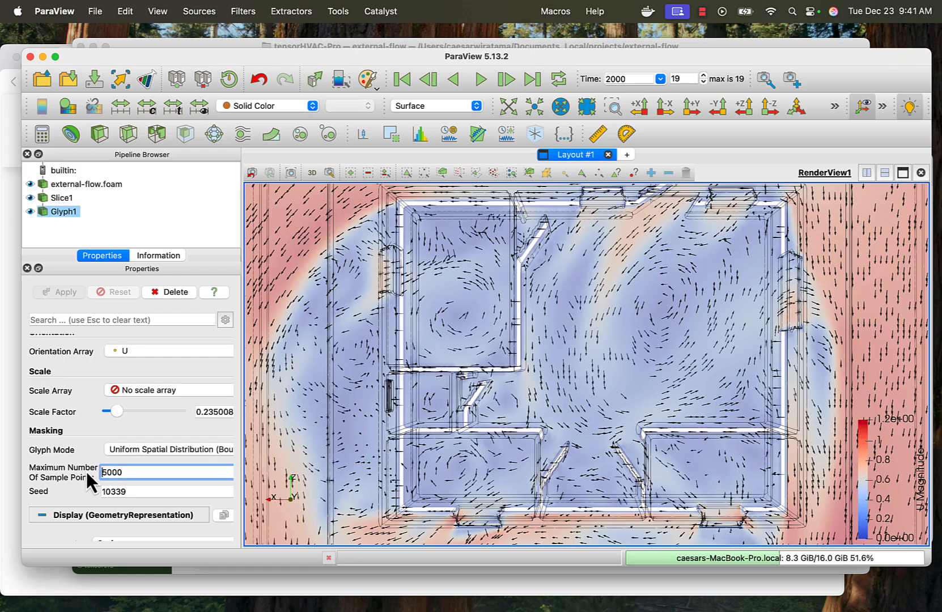
pyautogui.write('10')
pyautogui.press('Left')
pyautogui.press('Left')
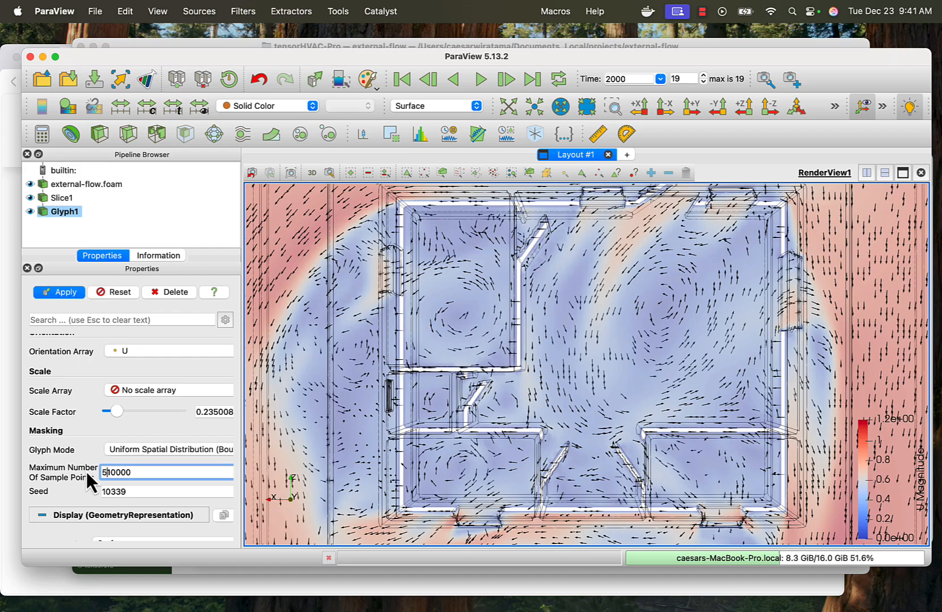
pyautogui.press('BackSpace')
pyautogui.click(67, 291)
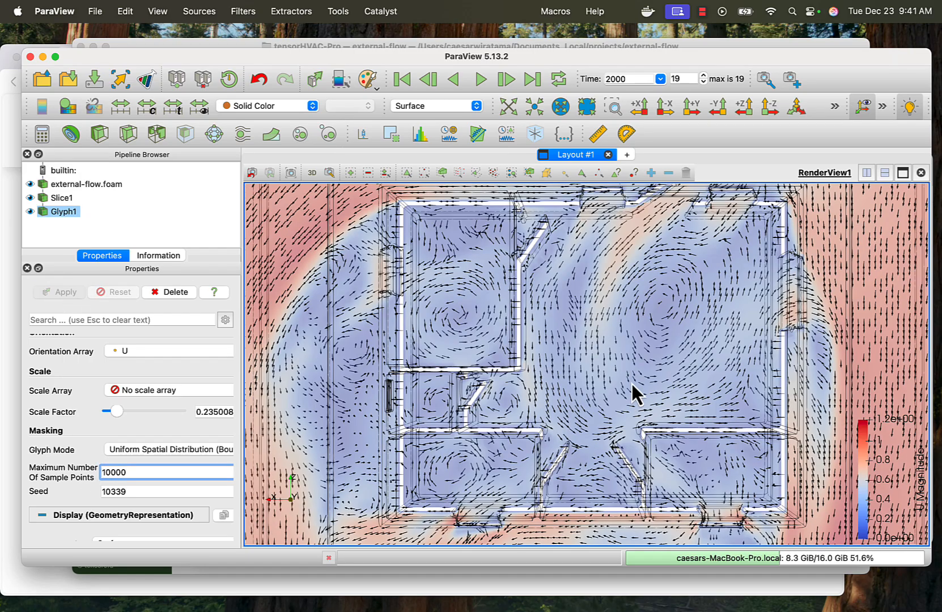
pyautogui.scroll(2, 632, 383)
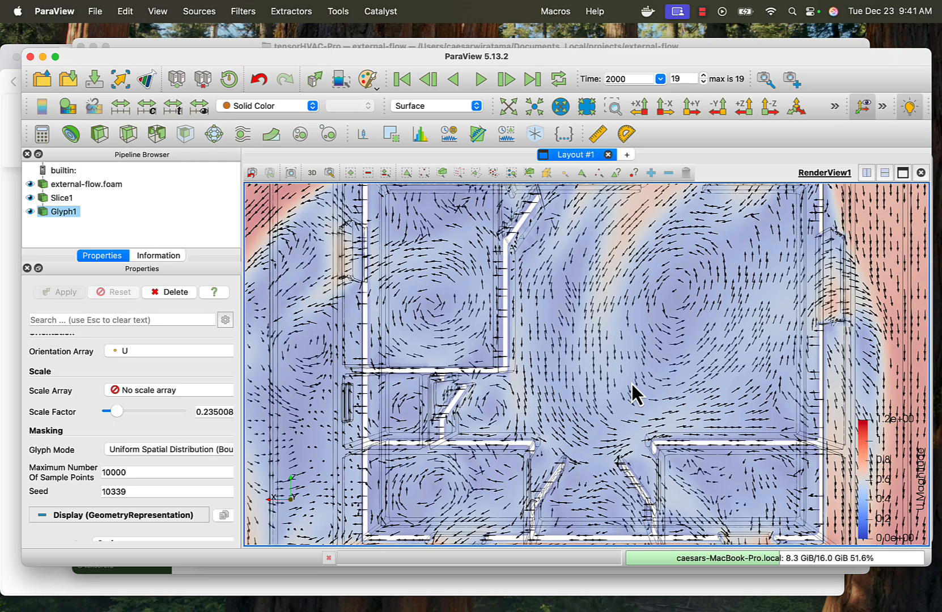